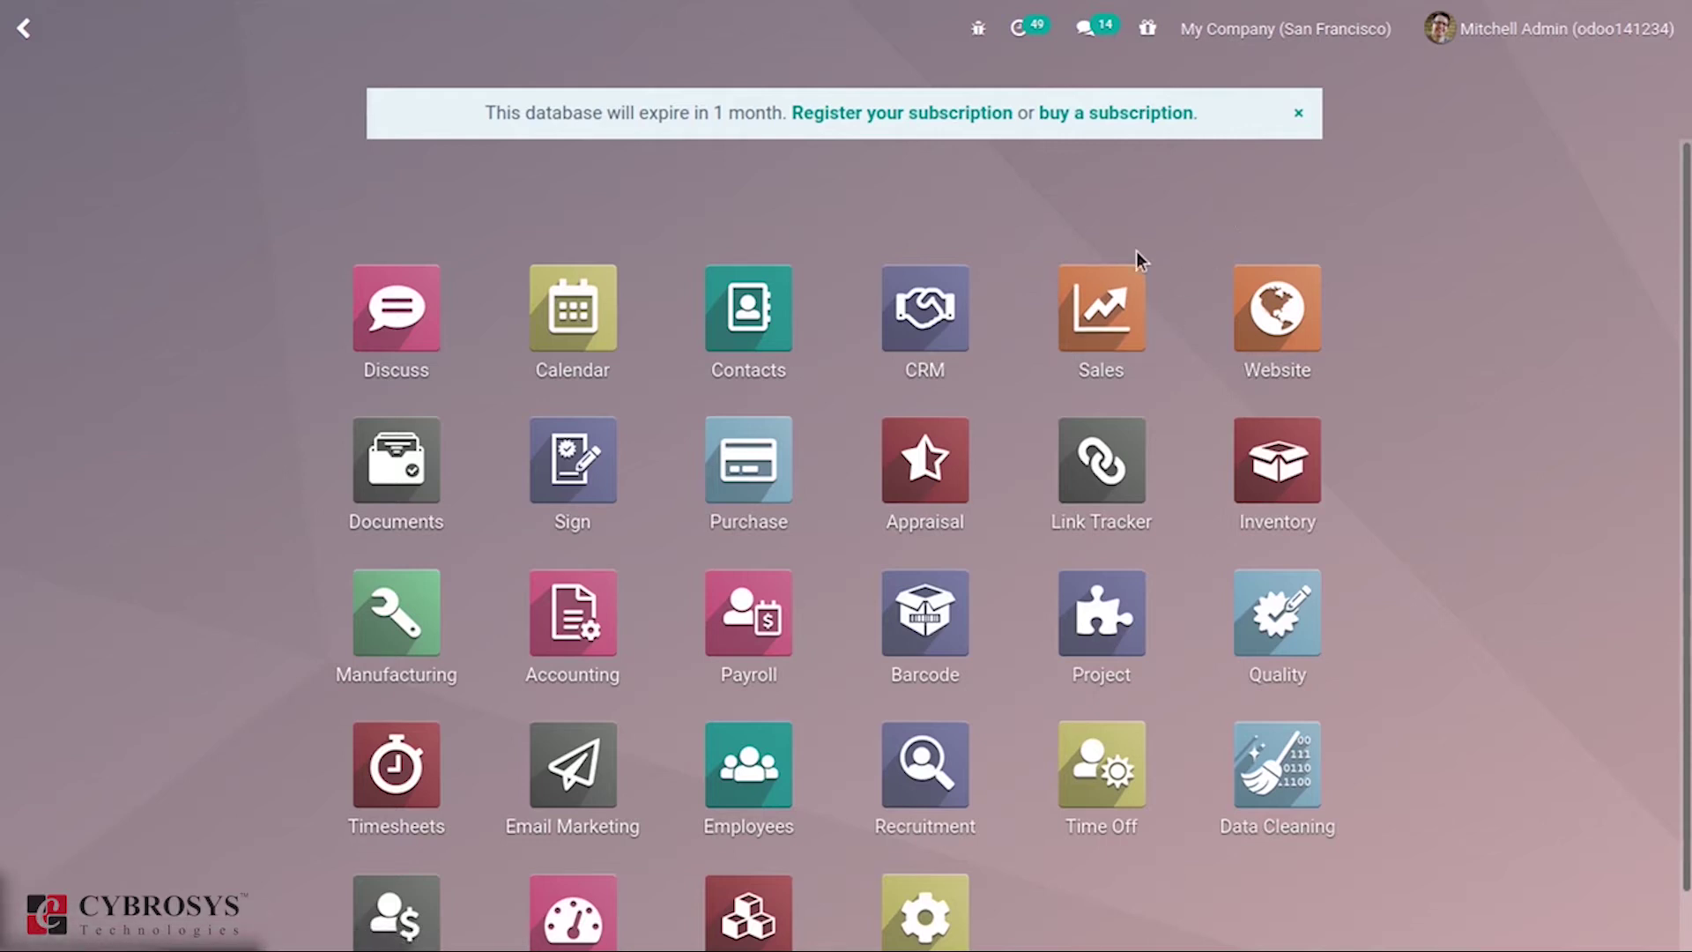
Set the Sales pricelist method to multiple prices per product and save the settings.
click(1117, 310)
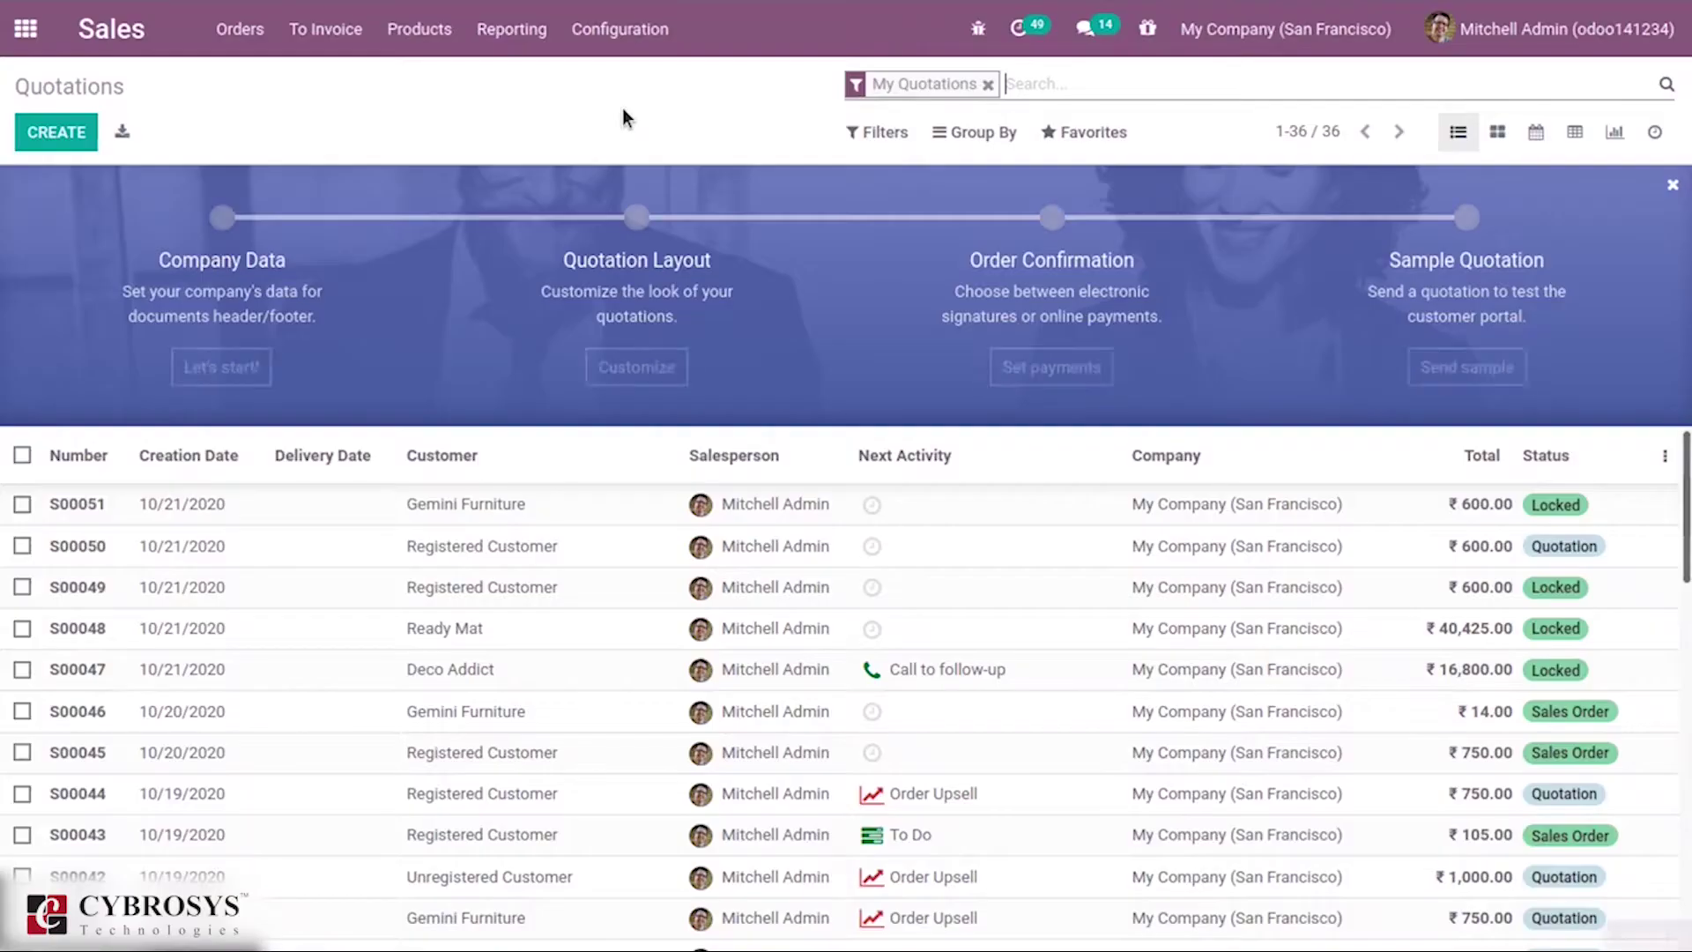
click(621, 29)
click(646, 81)
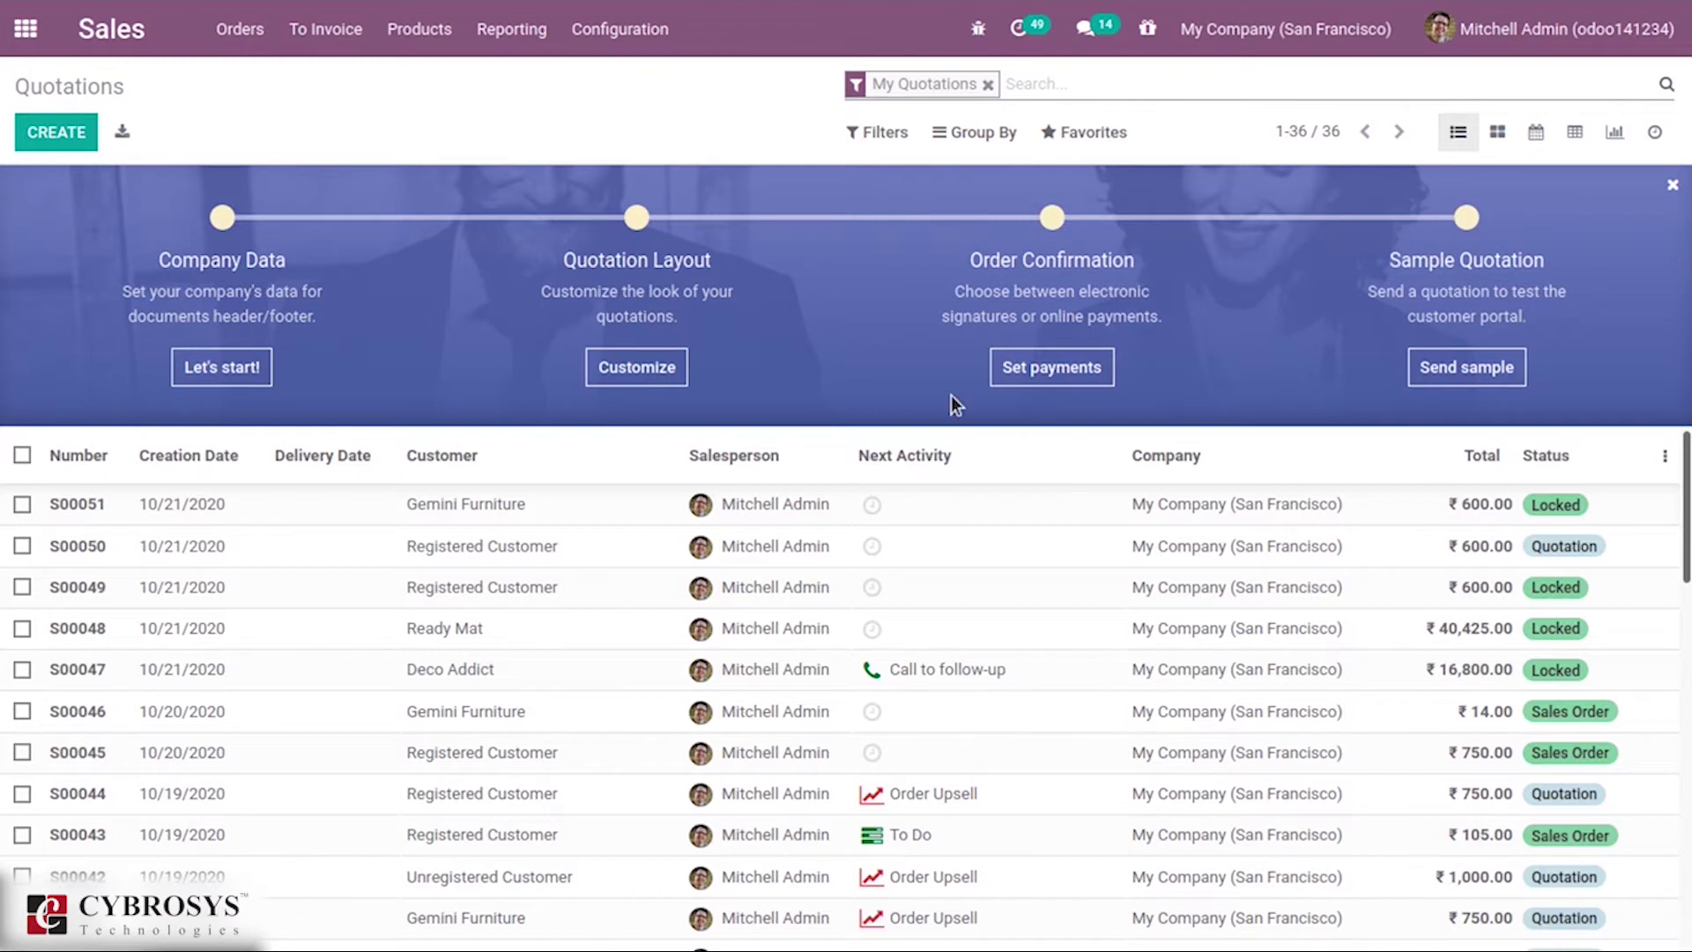
text(pri)
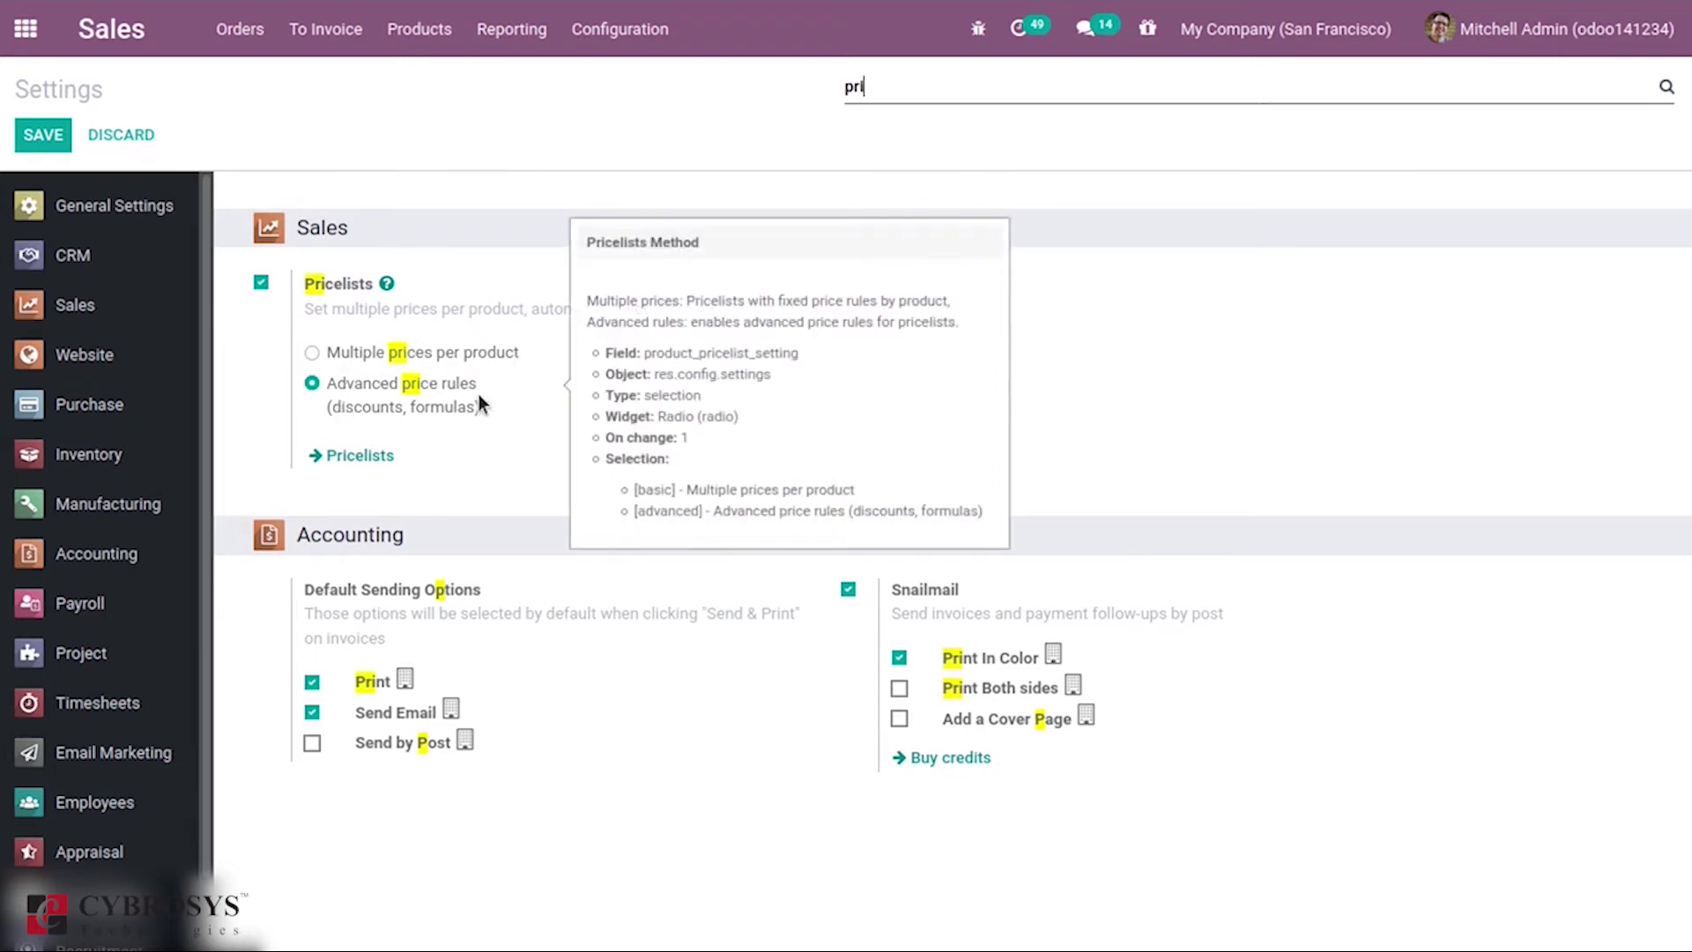
click(351, 354)
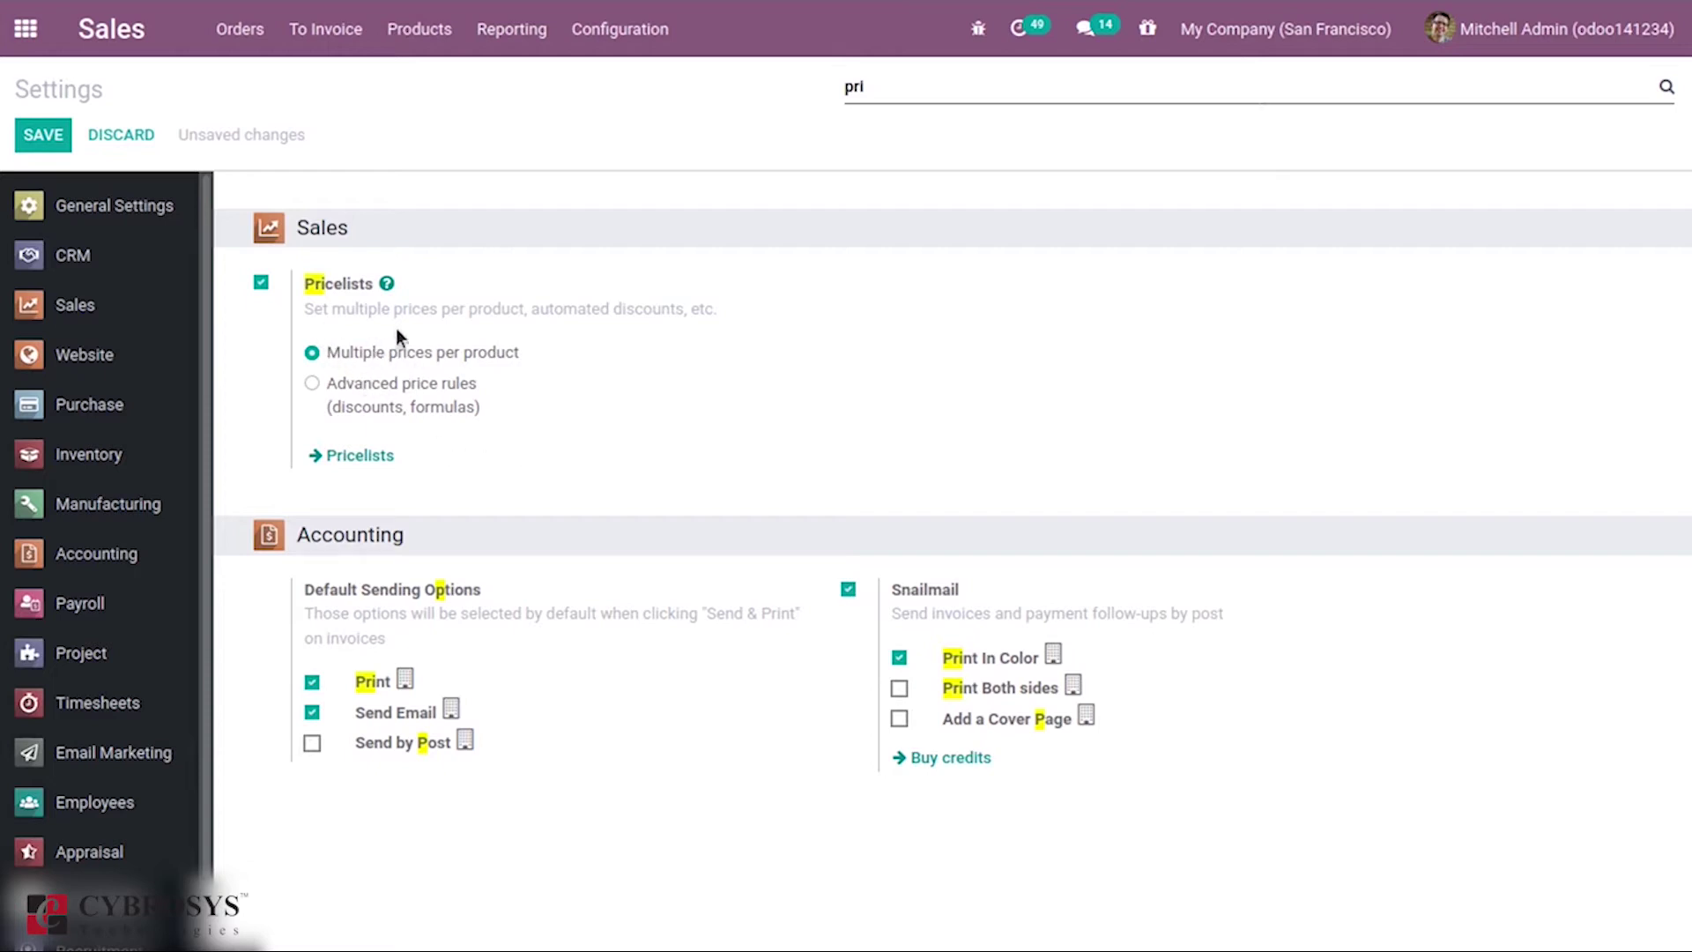
click(35, 135)
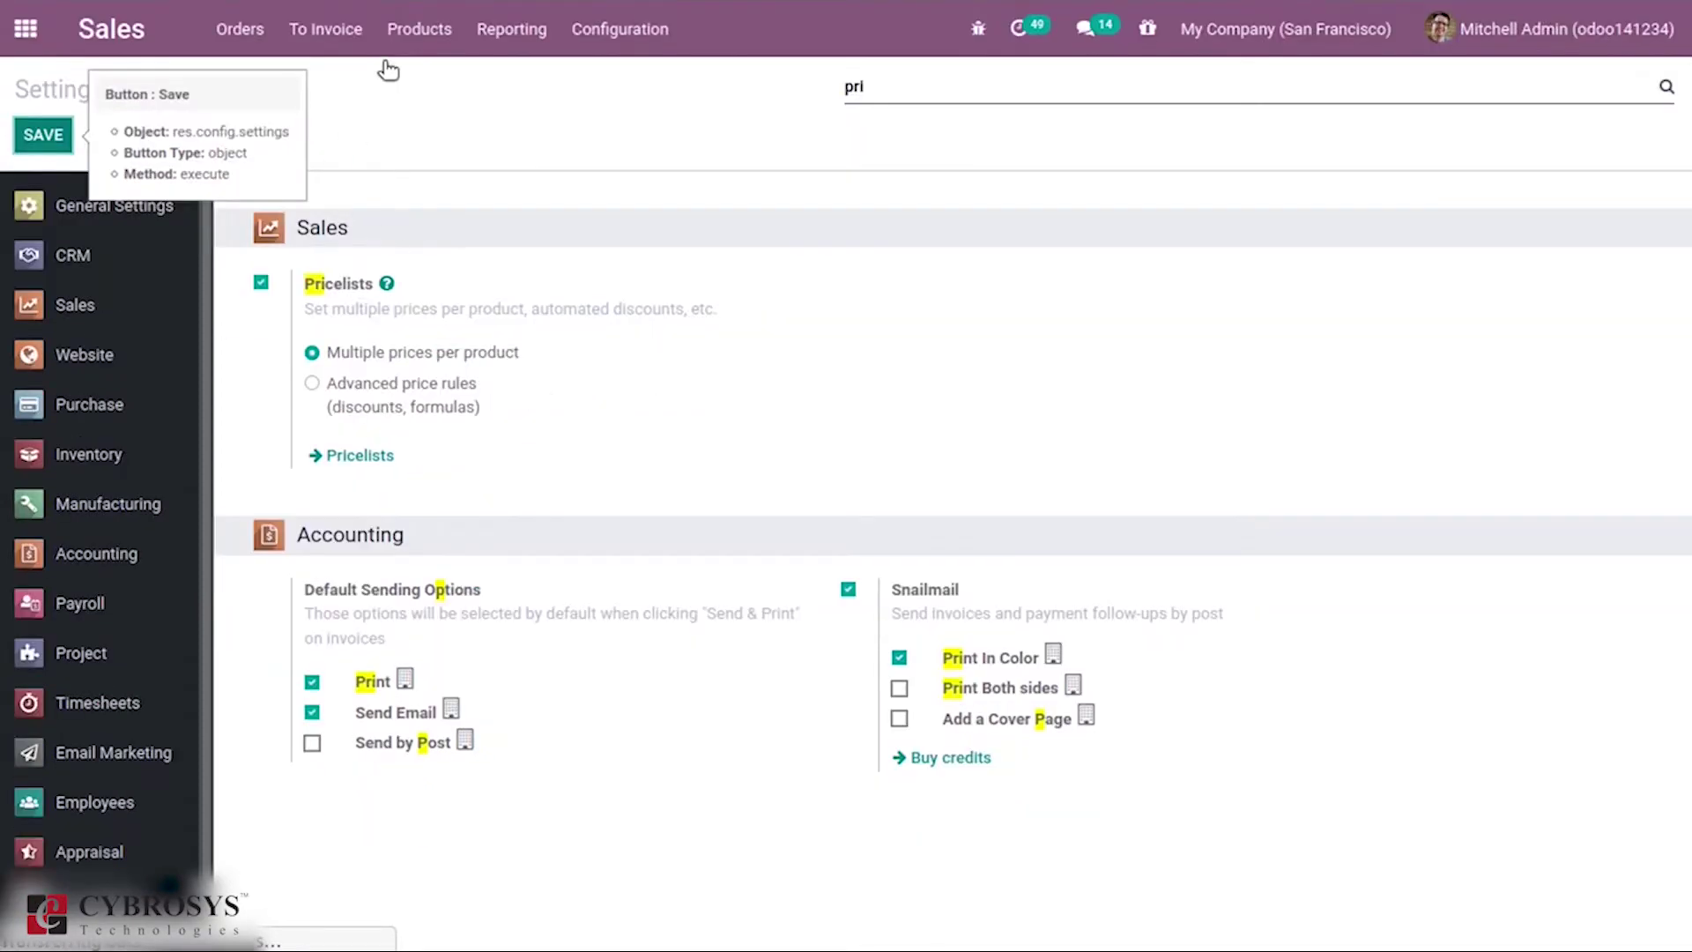
key(F5)
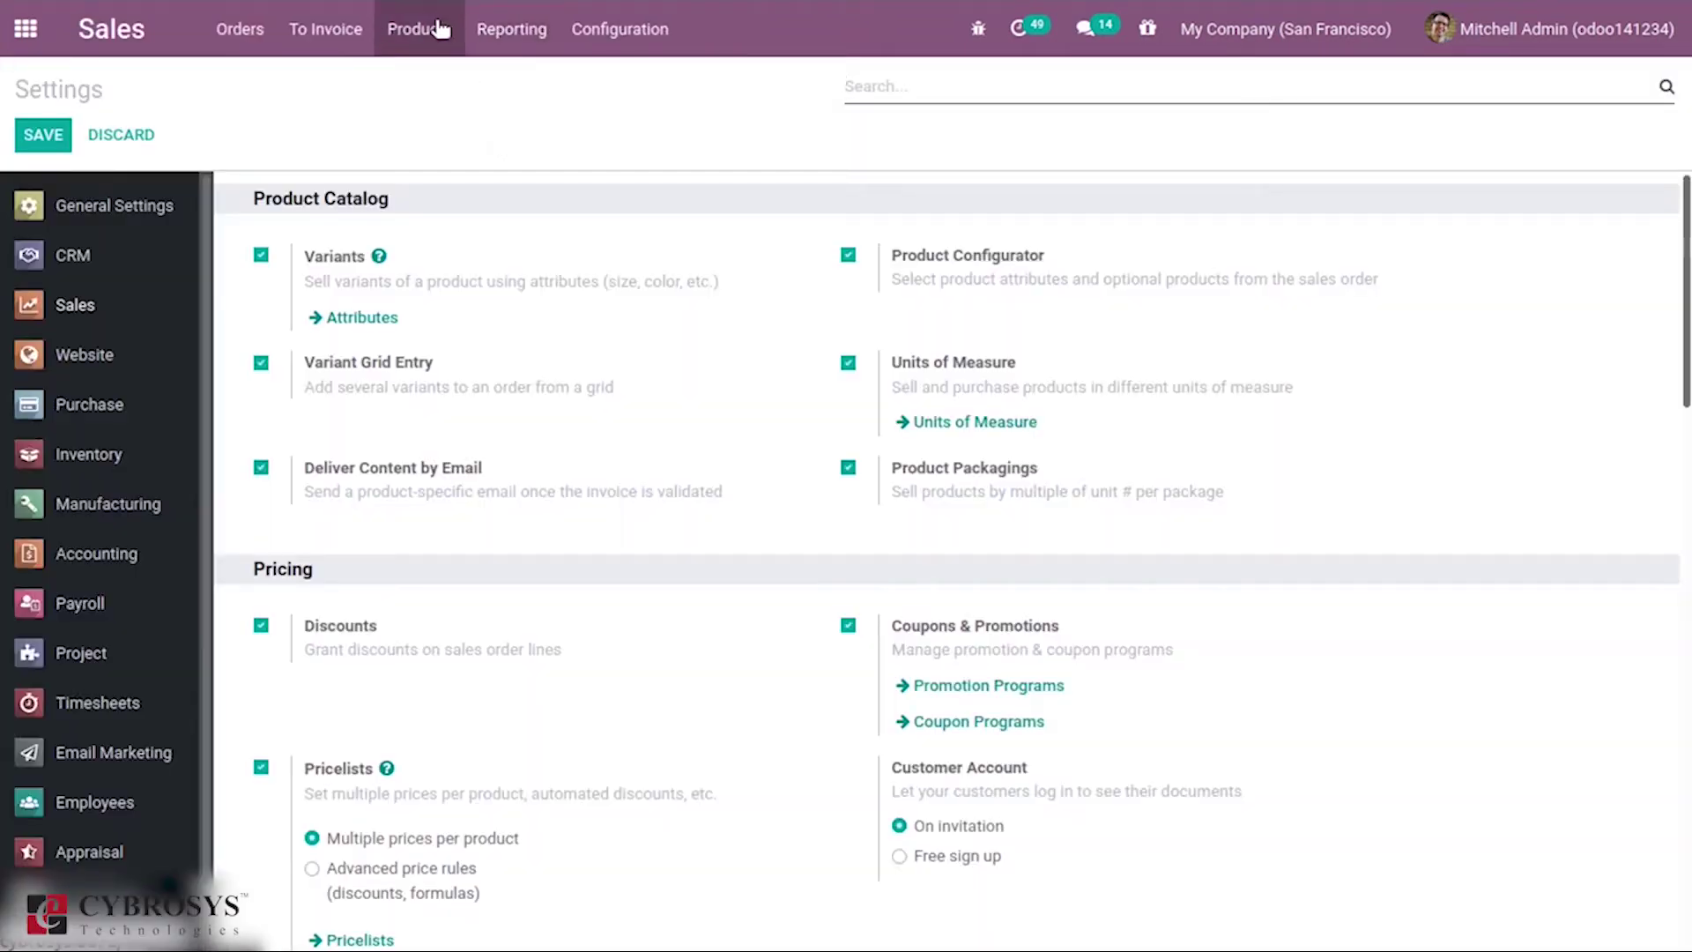
Start a new sales pricelist and name it "Default pricelist INR".
click(448, 26)
click(464, 139)
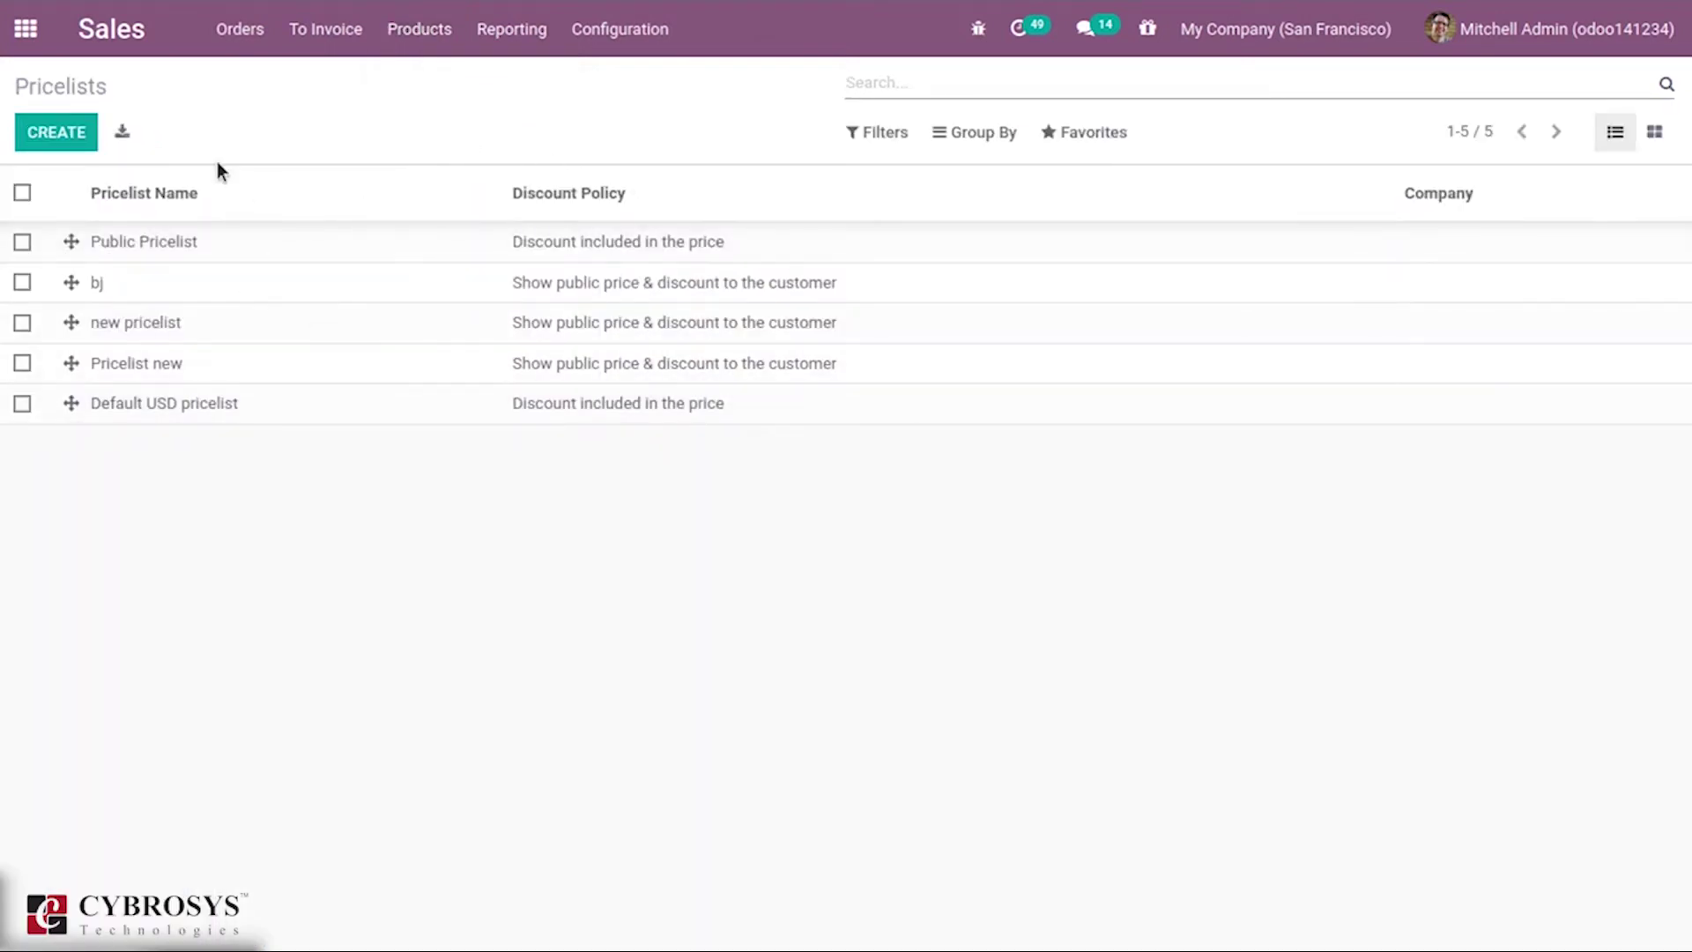
click(46, 135)
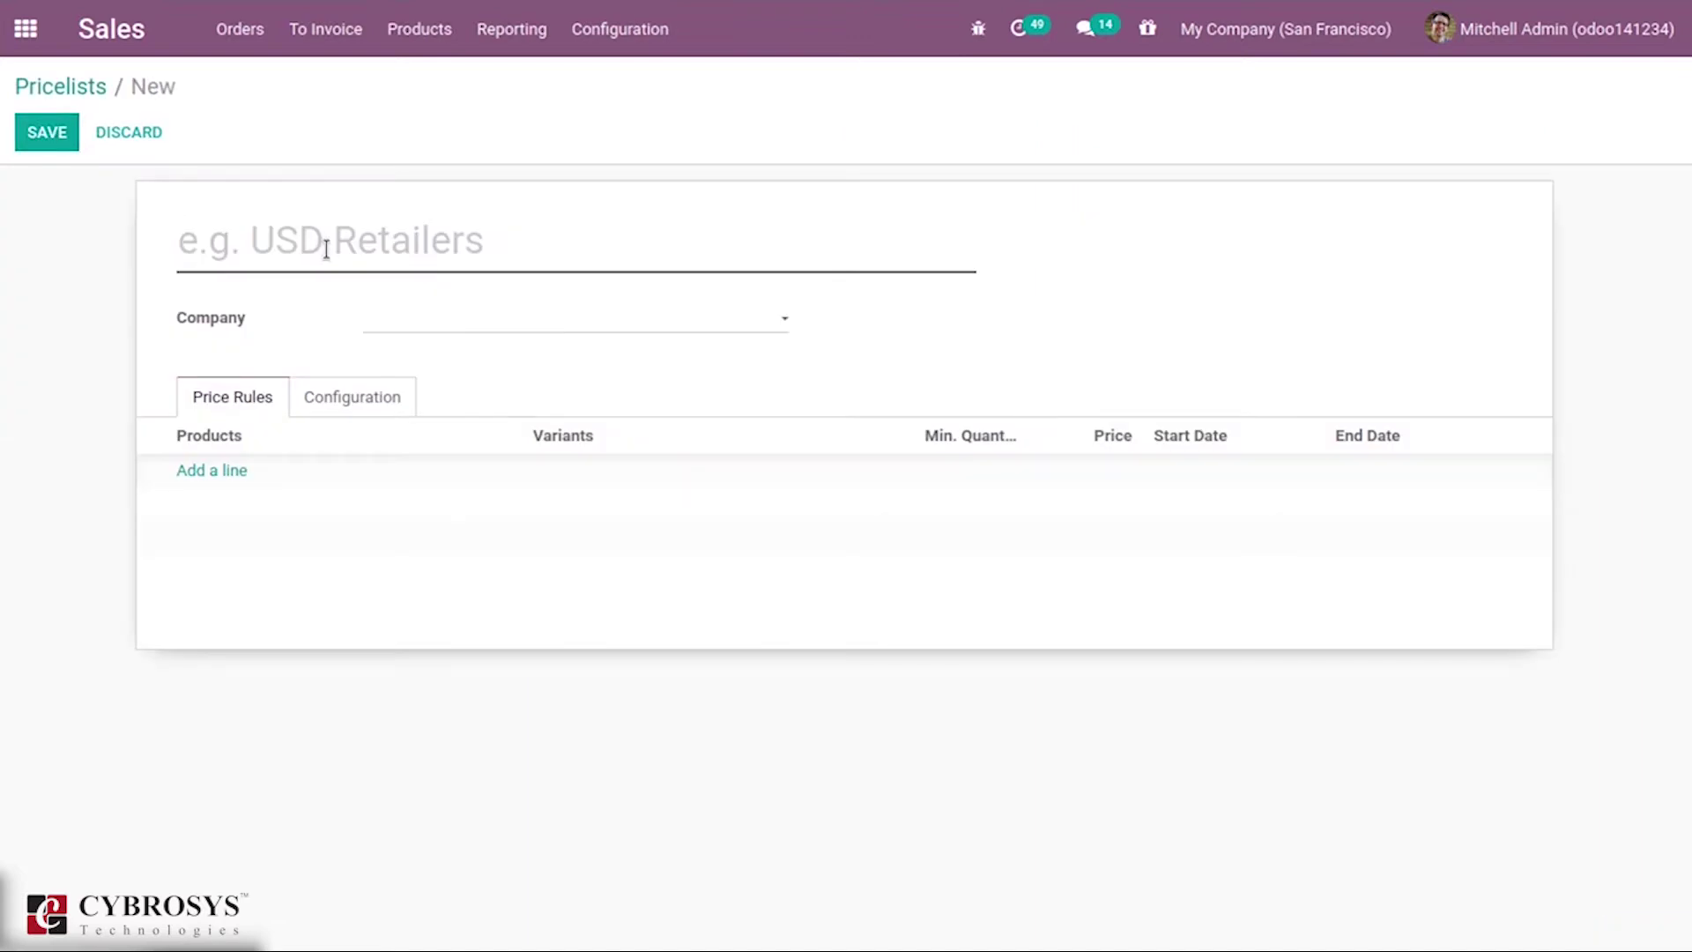
text(Pr)
key(BackSpace)
key(BackSpace)
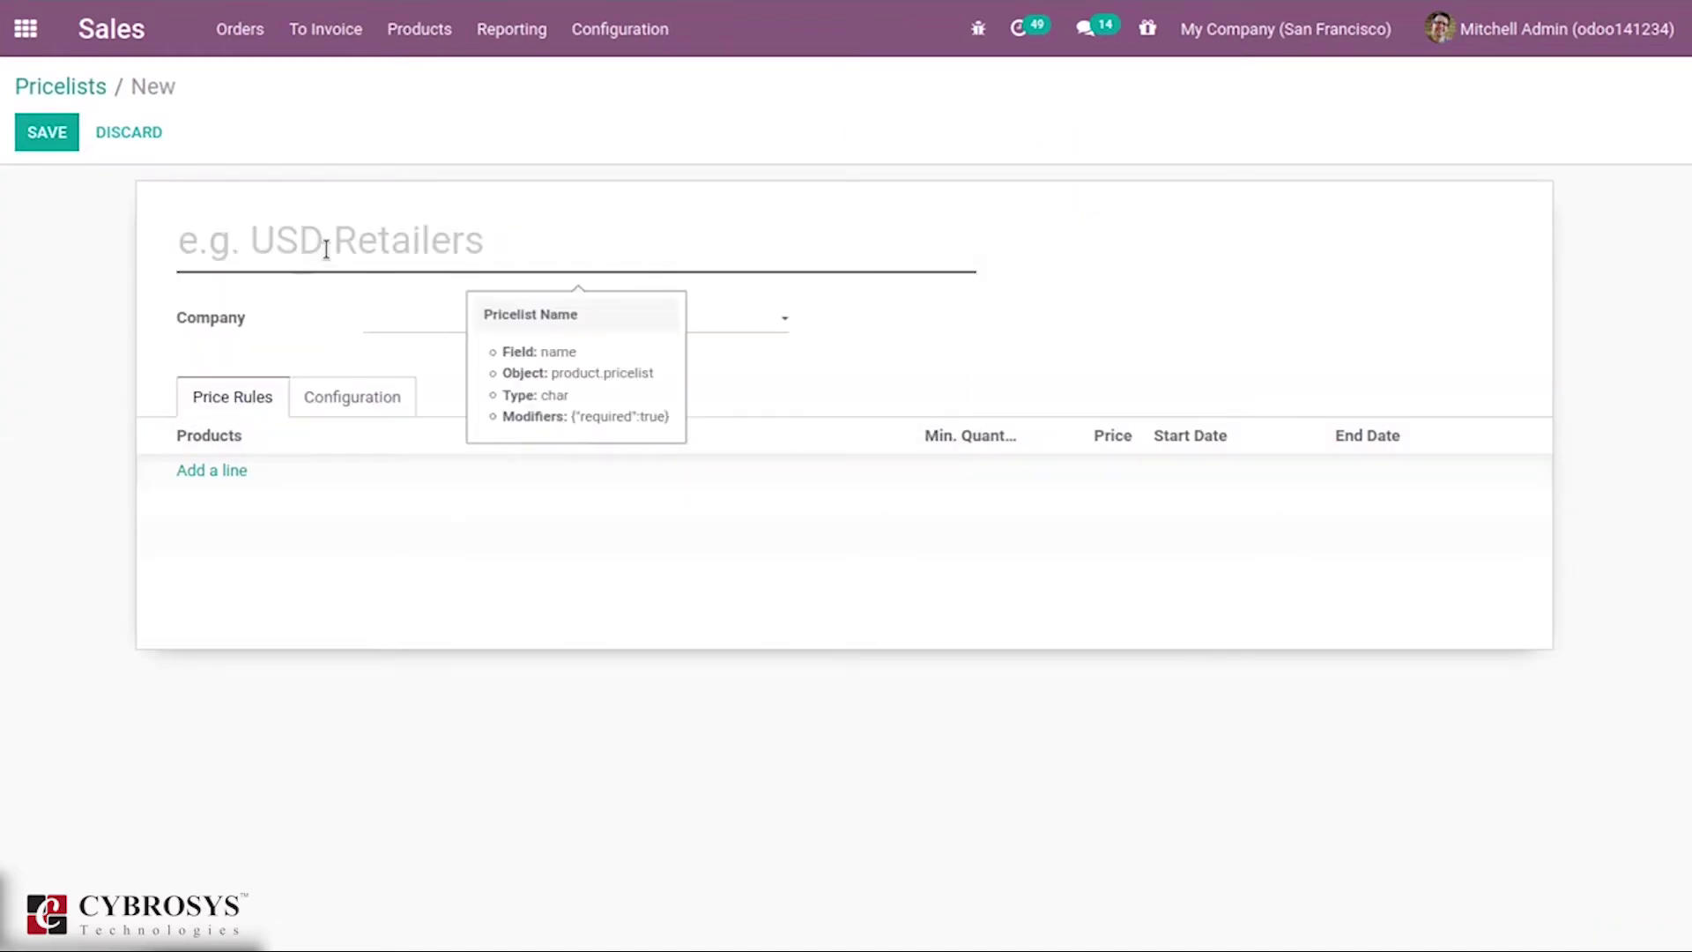
text(Defaul)
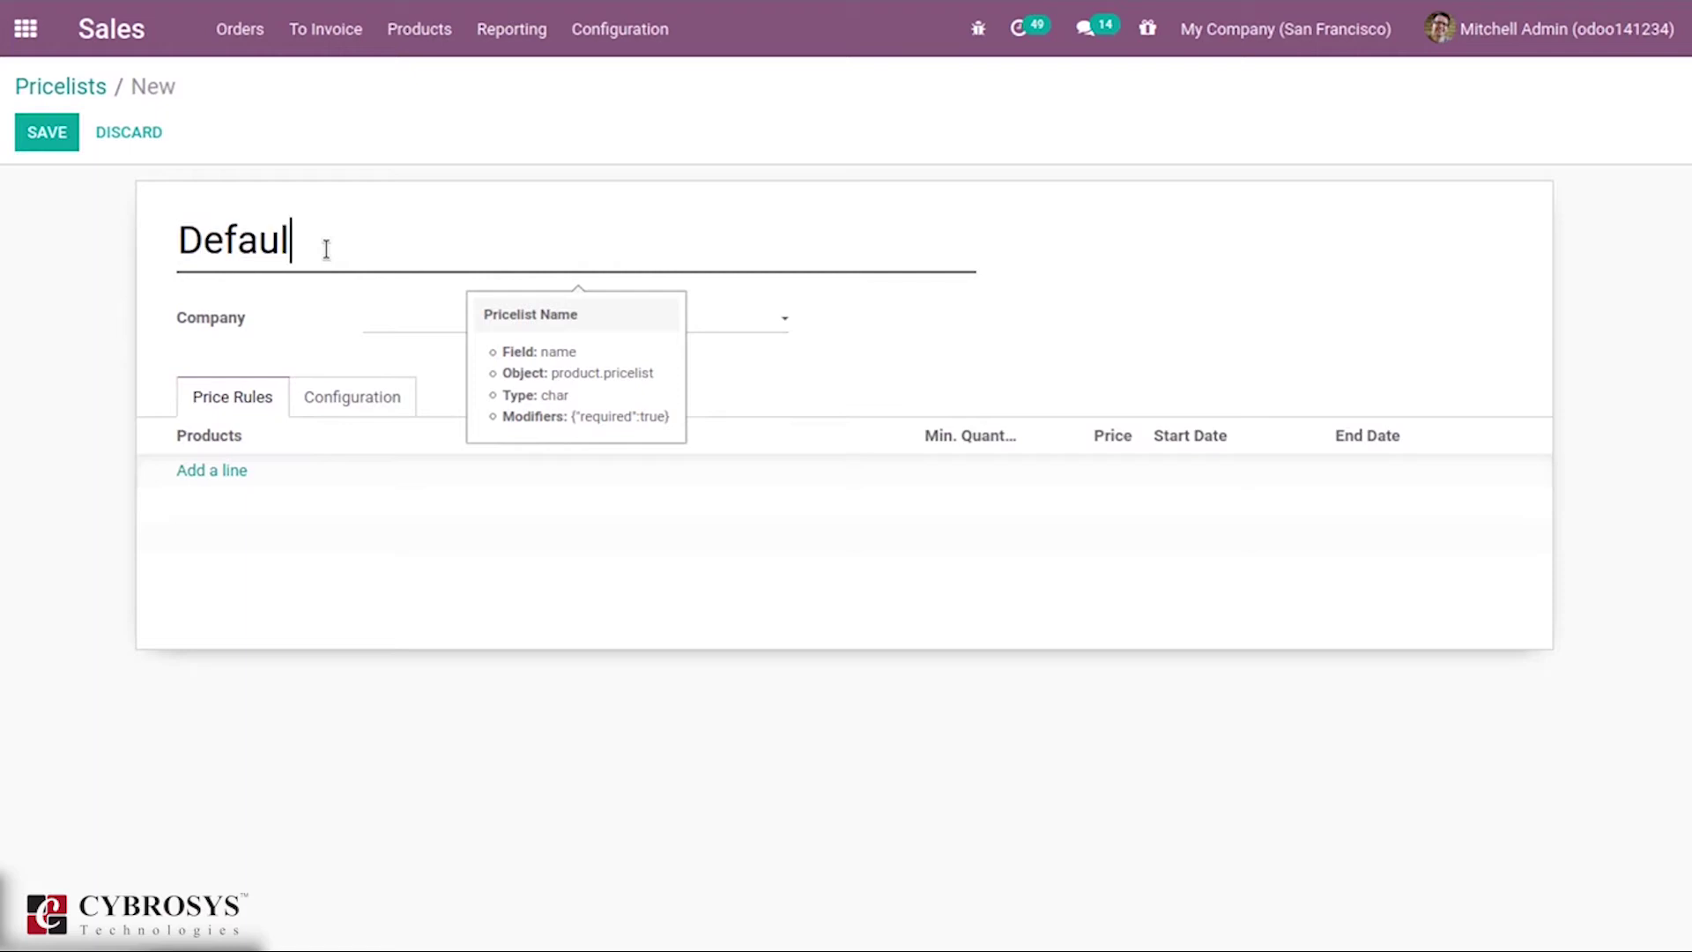
text(t pricelis)
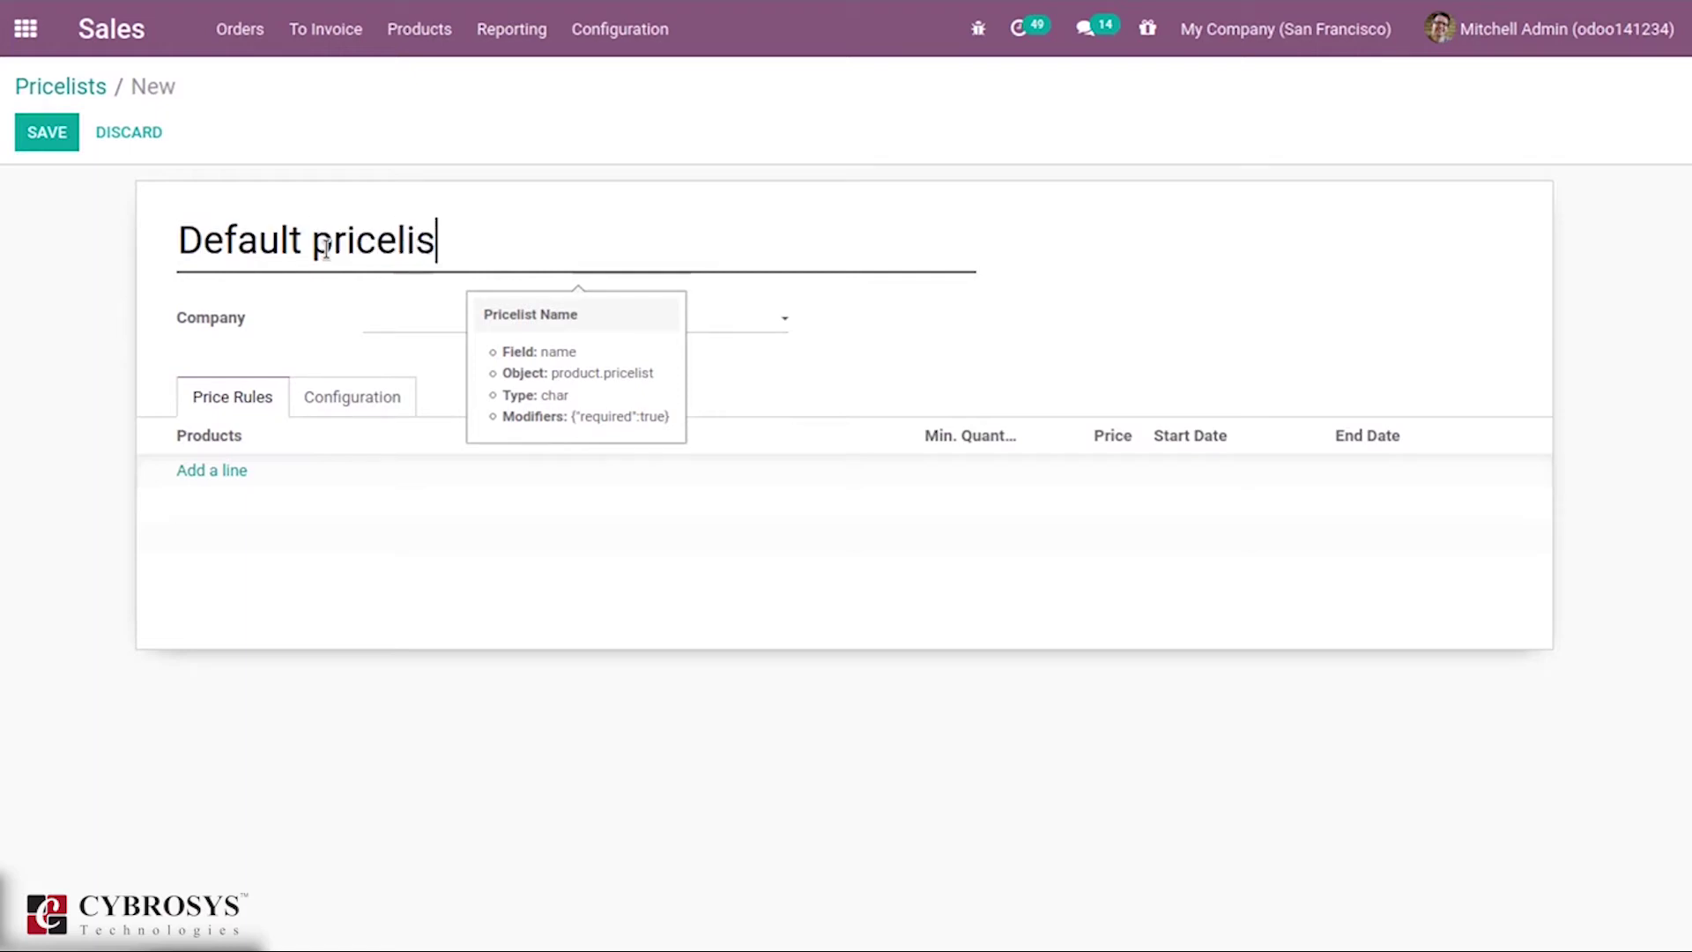
text(t INR)
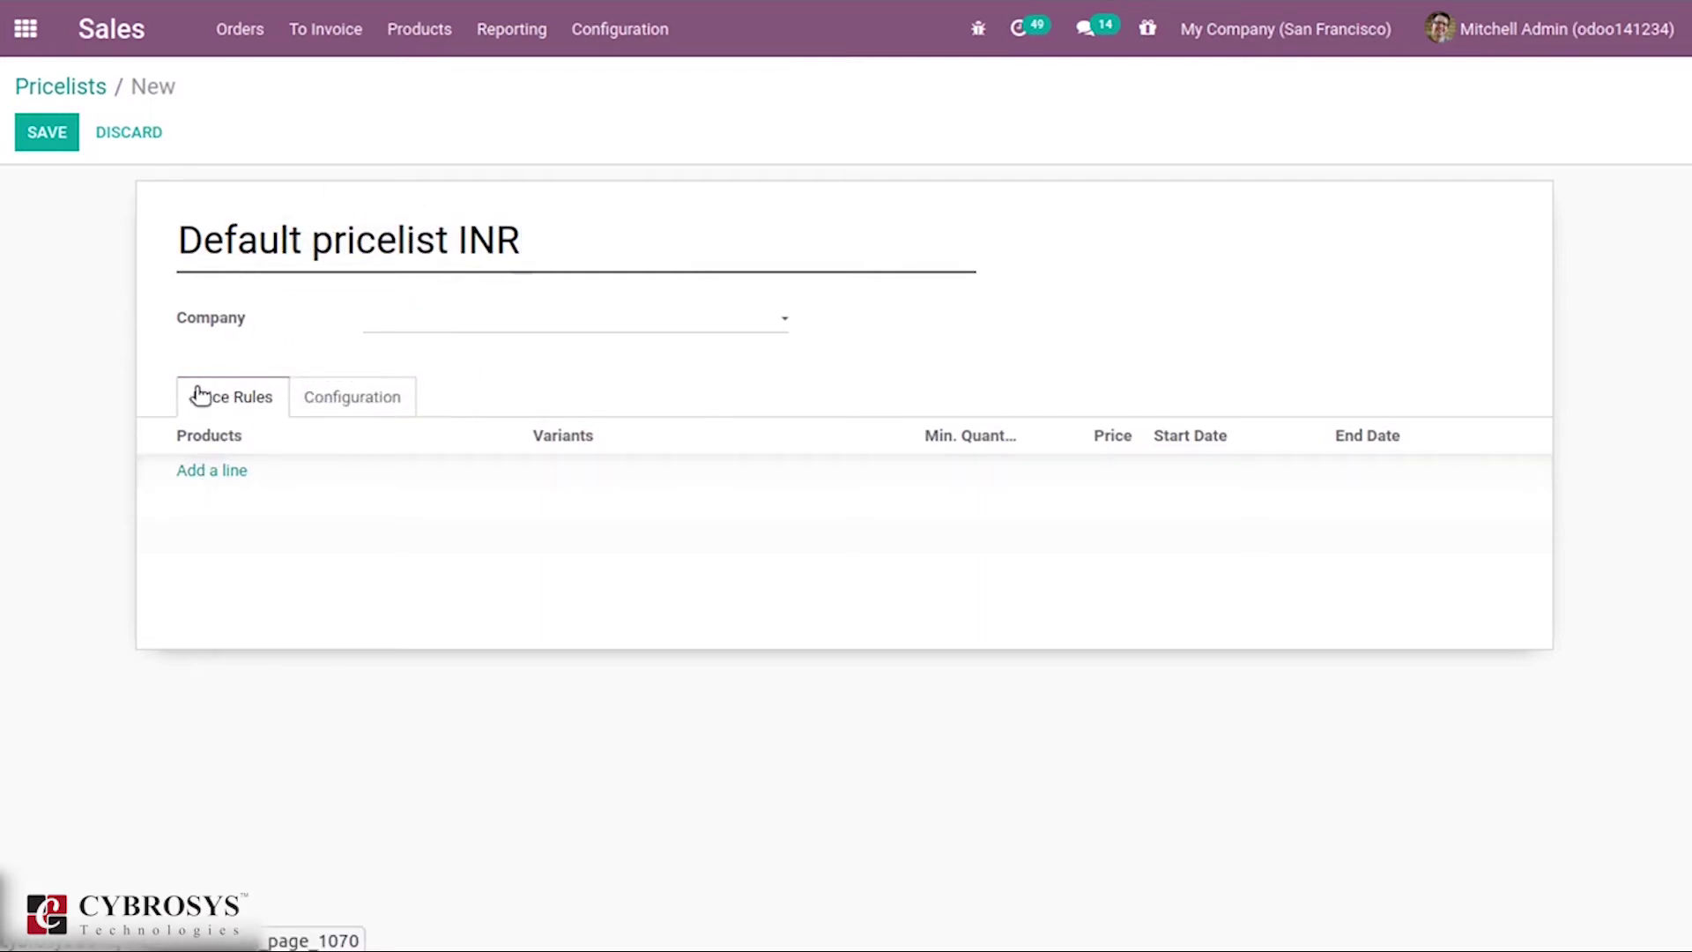
Add a price rule for Aluminium Box with a minimum quantity of 1 and a price of 60.
click(218, 473)
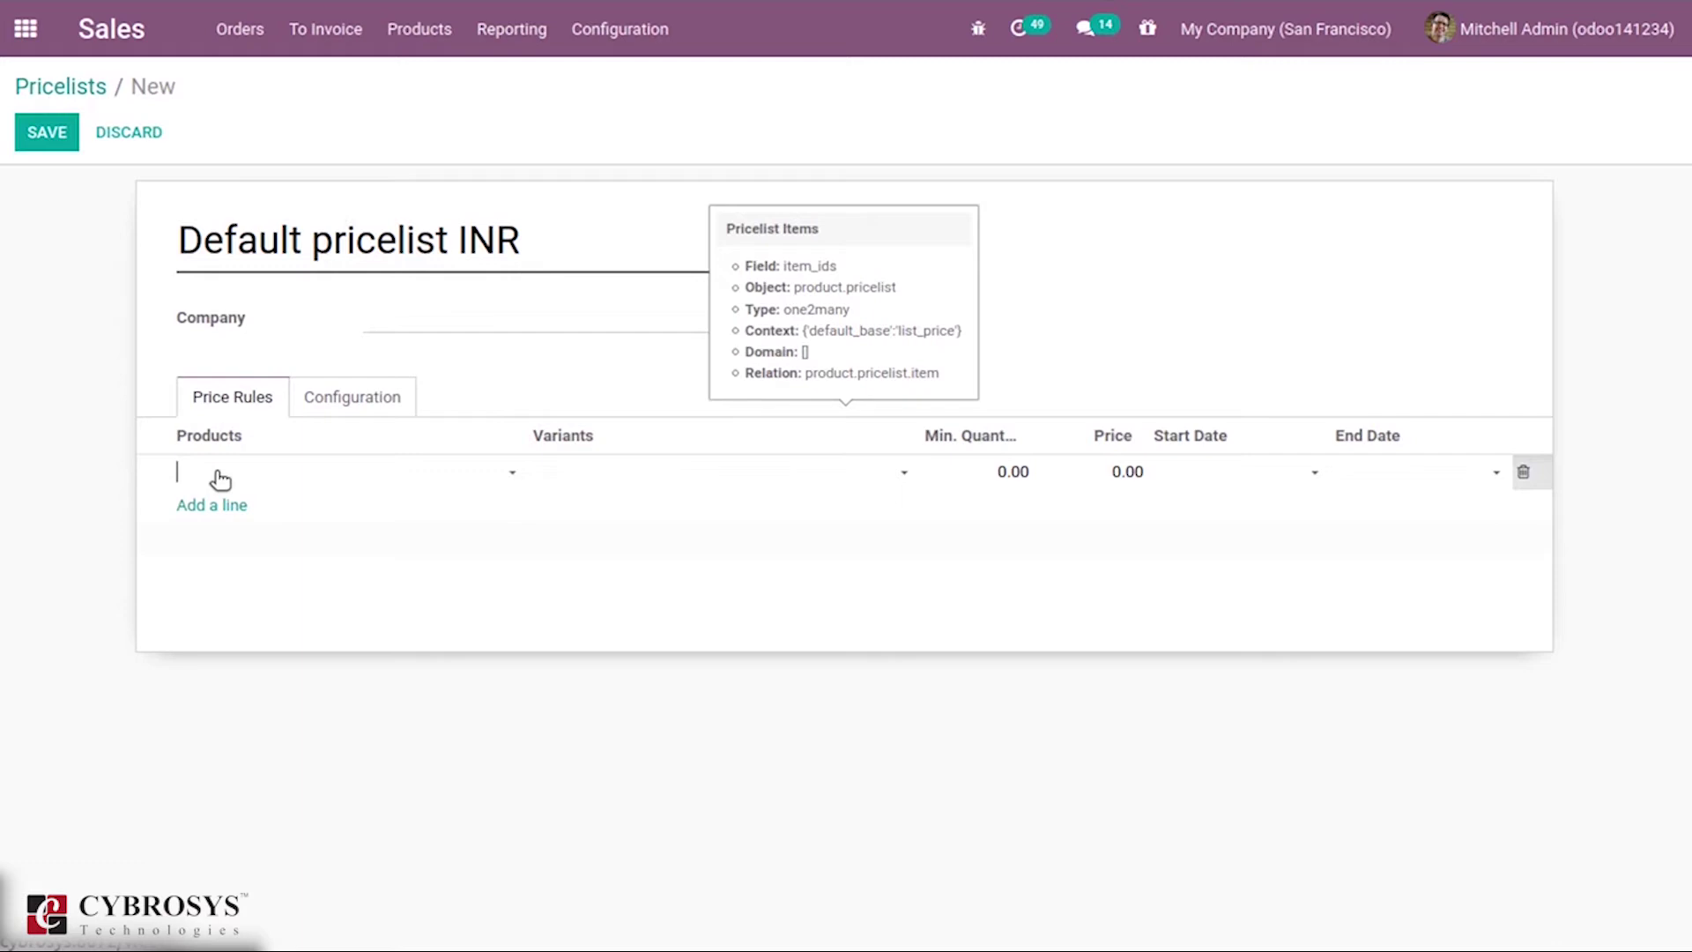
click(220, 480)
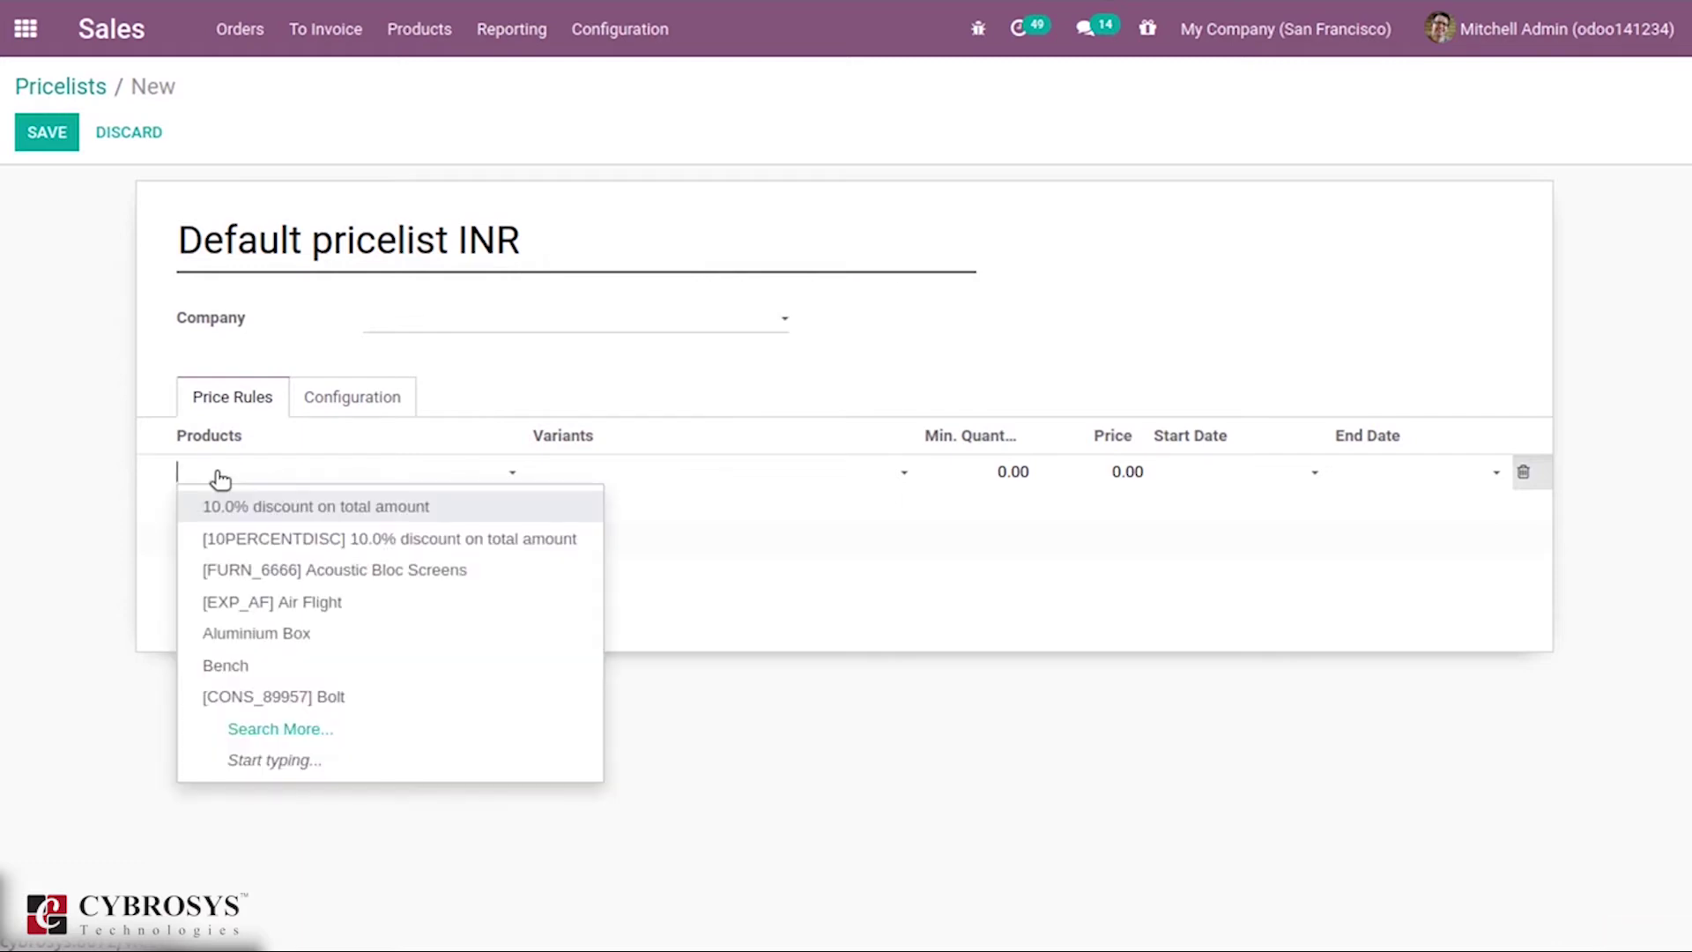
click(298, 636)
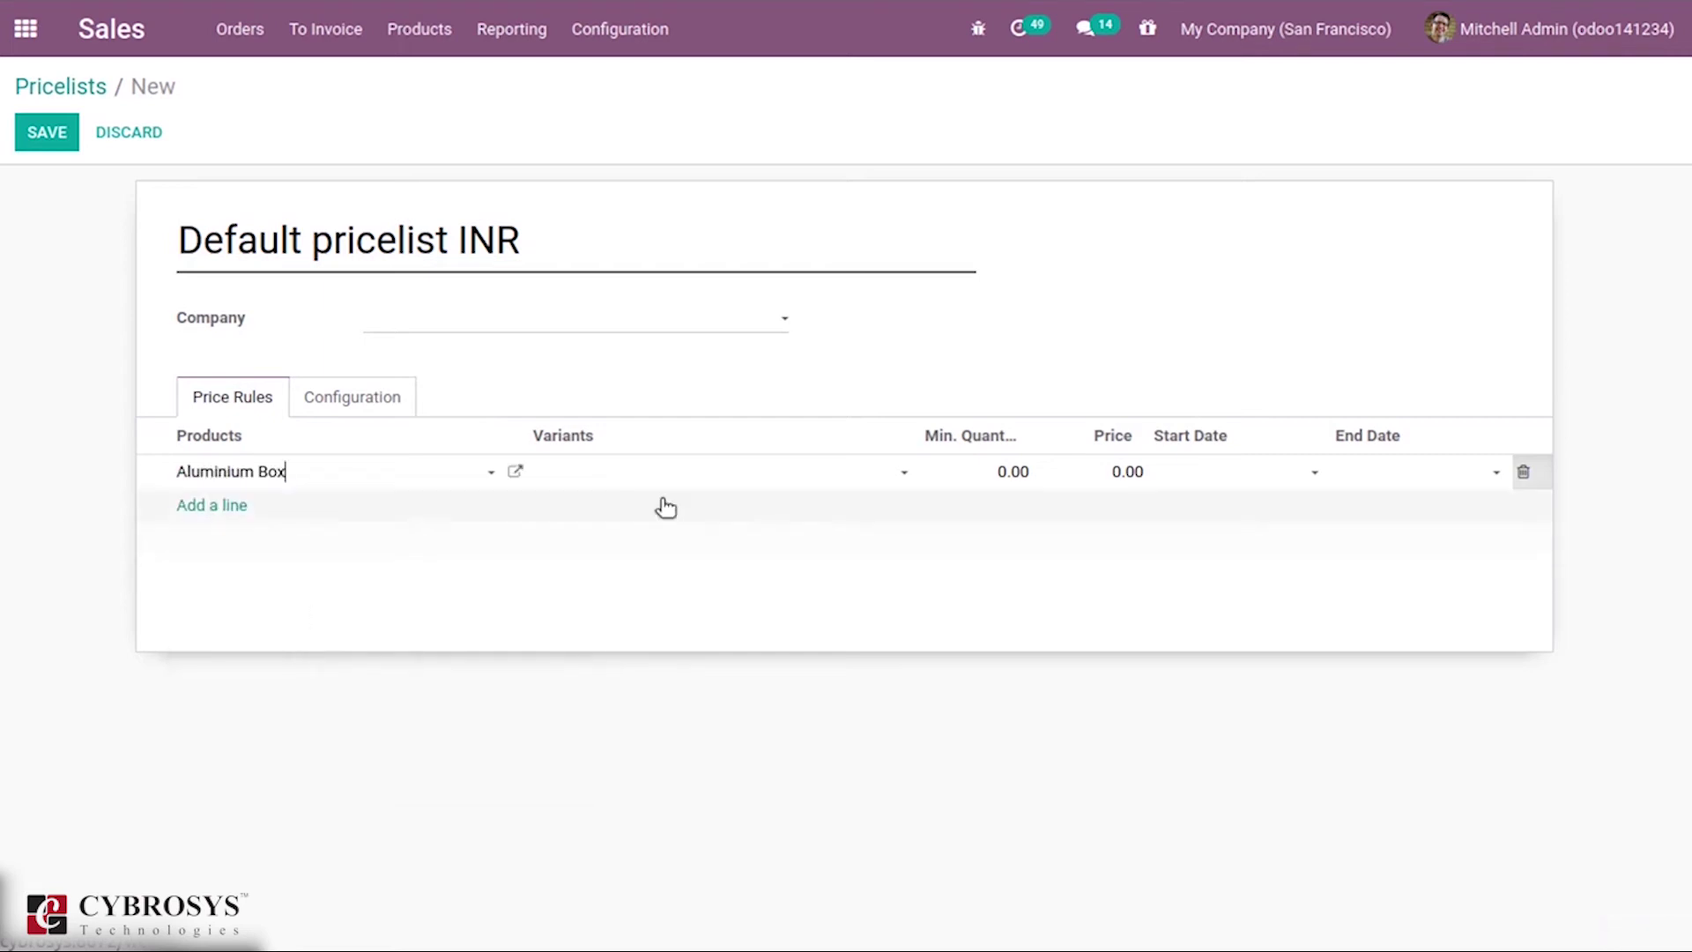
click(1019, 472)
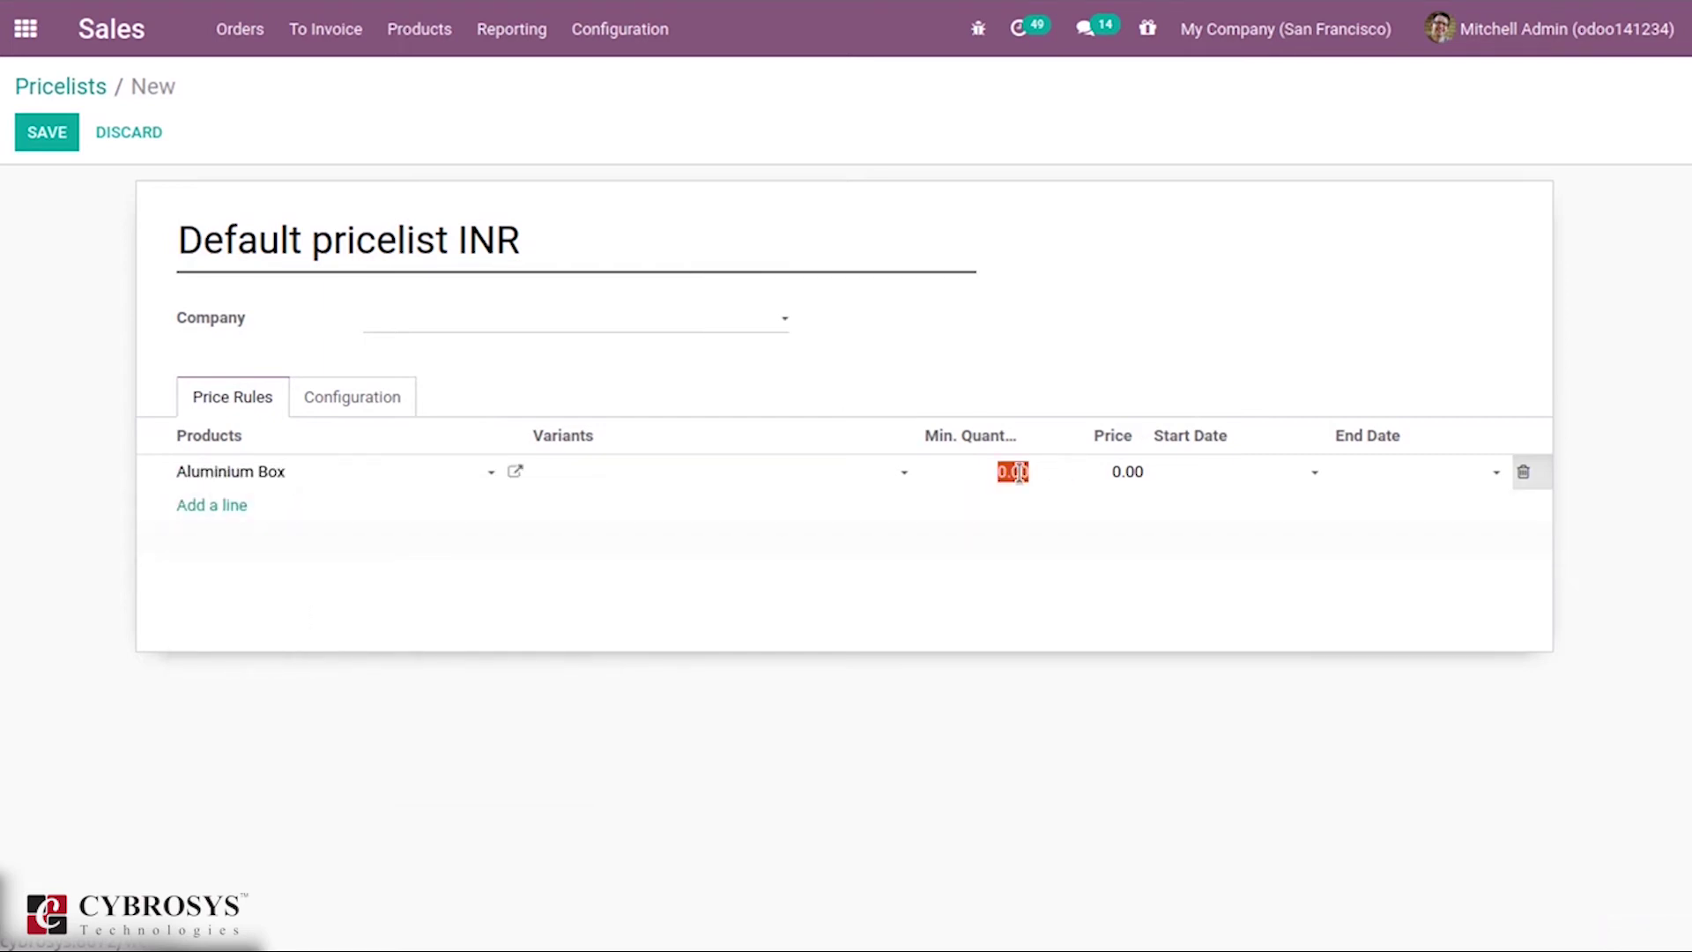
text(1)
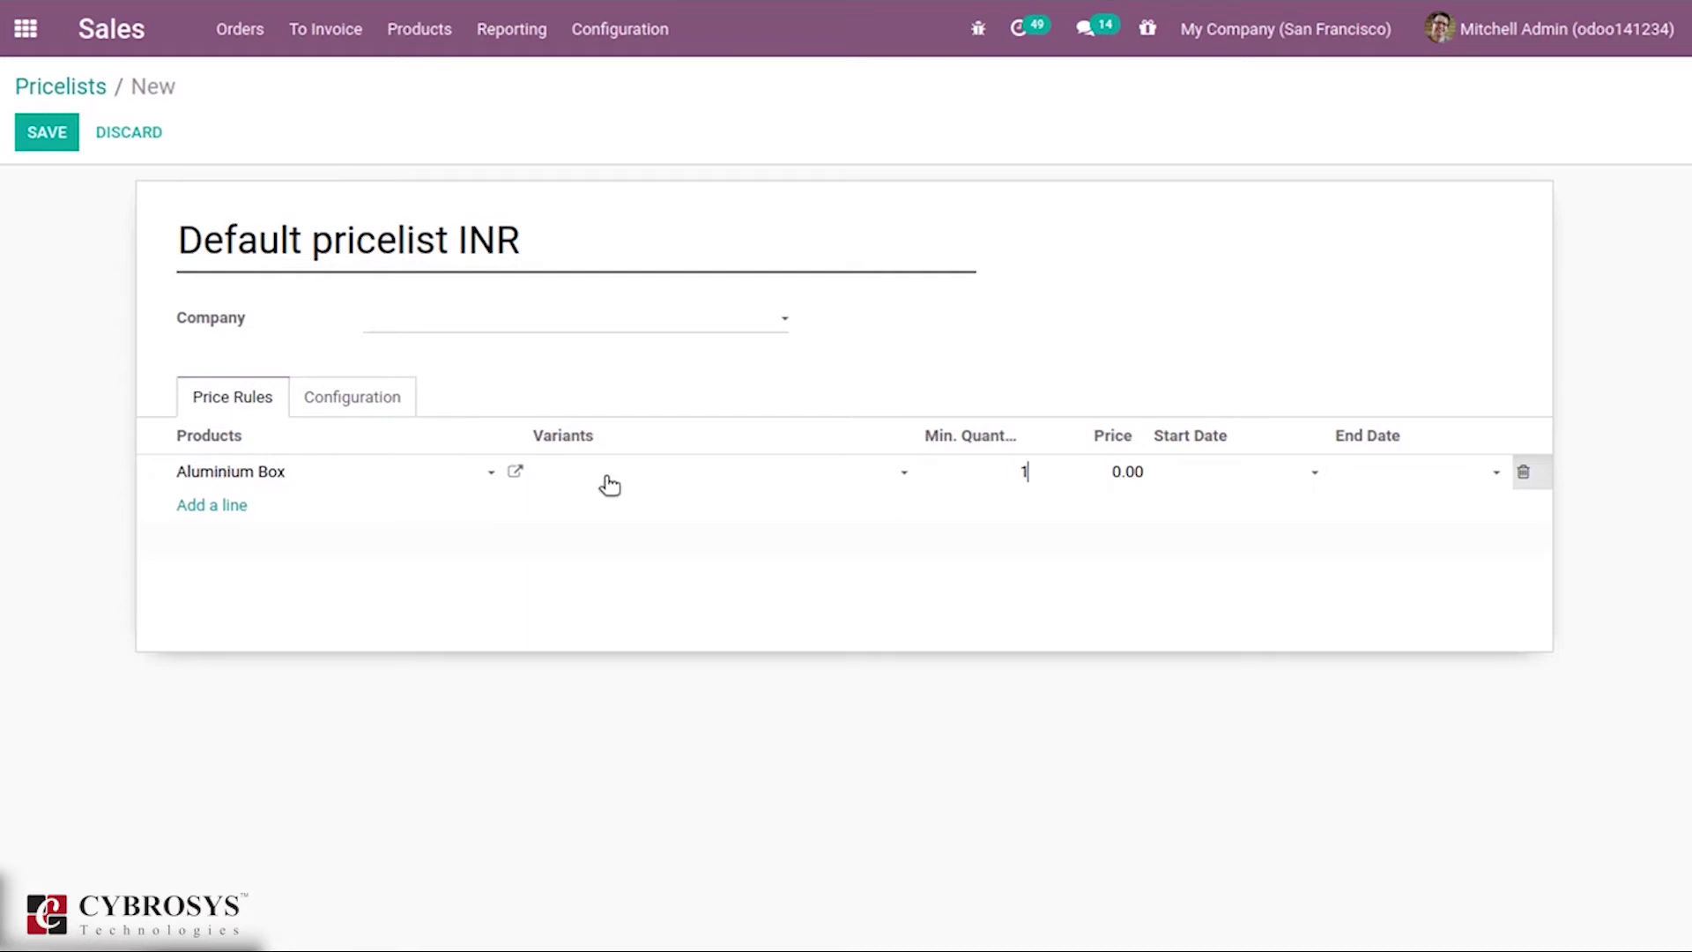
click(1129, 472)
text(150)
Set the first price rule's validity from 10/21/2020 to 10/30/2020.
click(1210, 473)
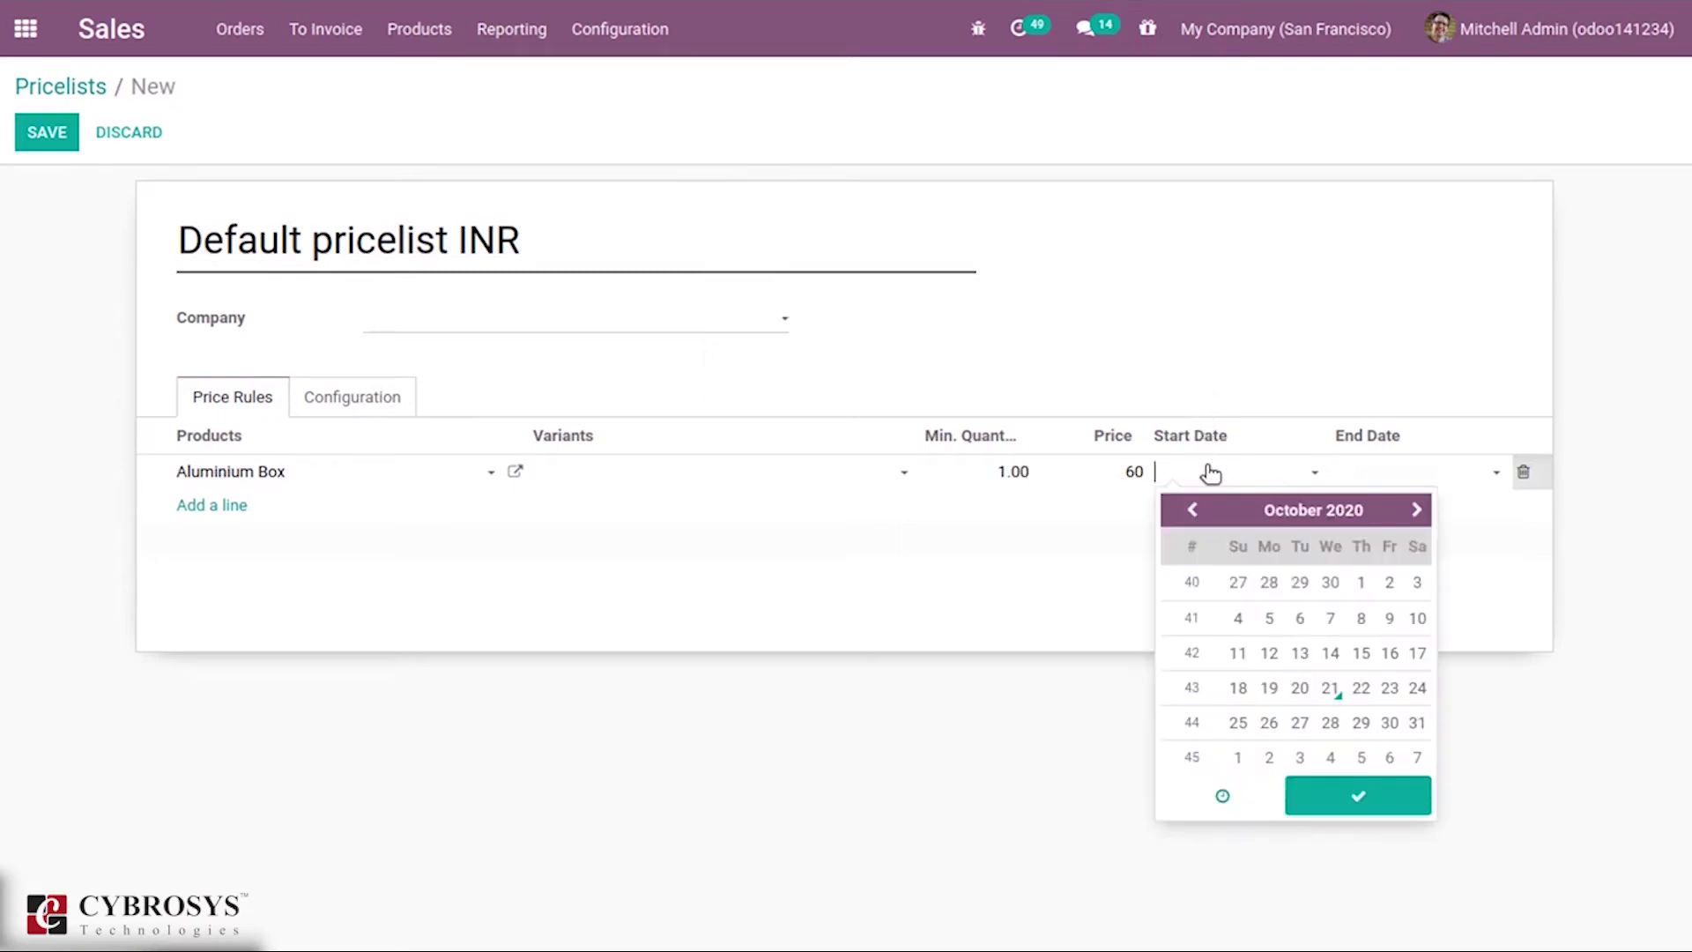
click(1332, 689)
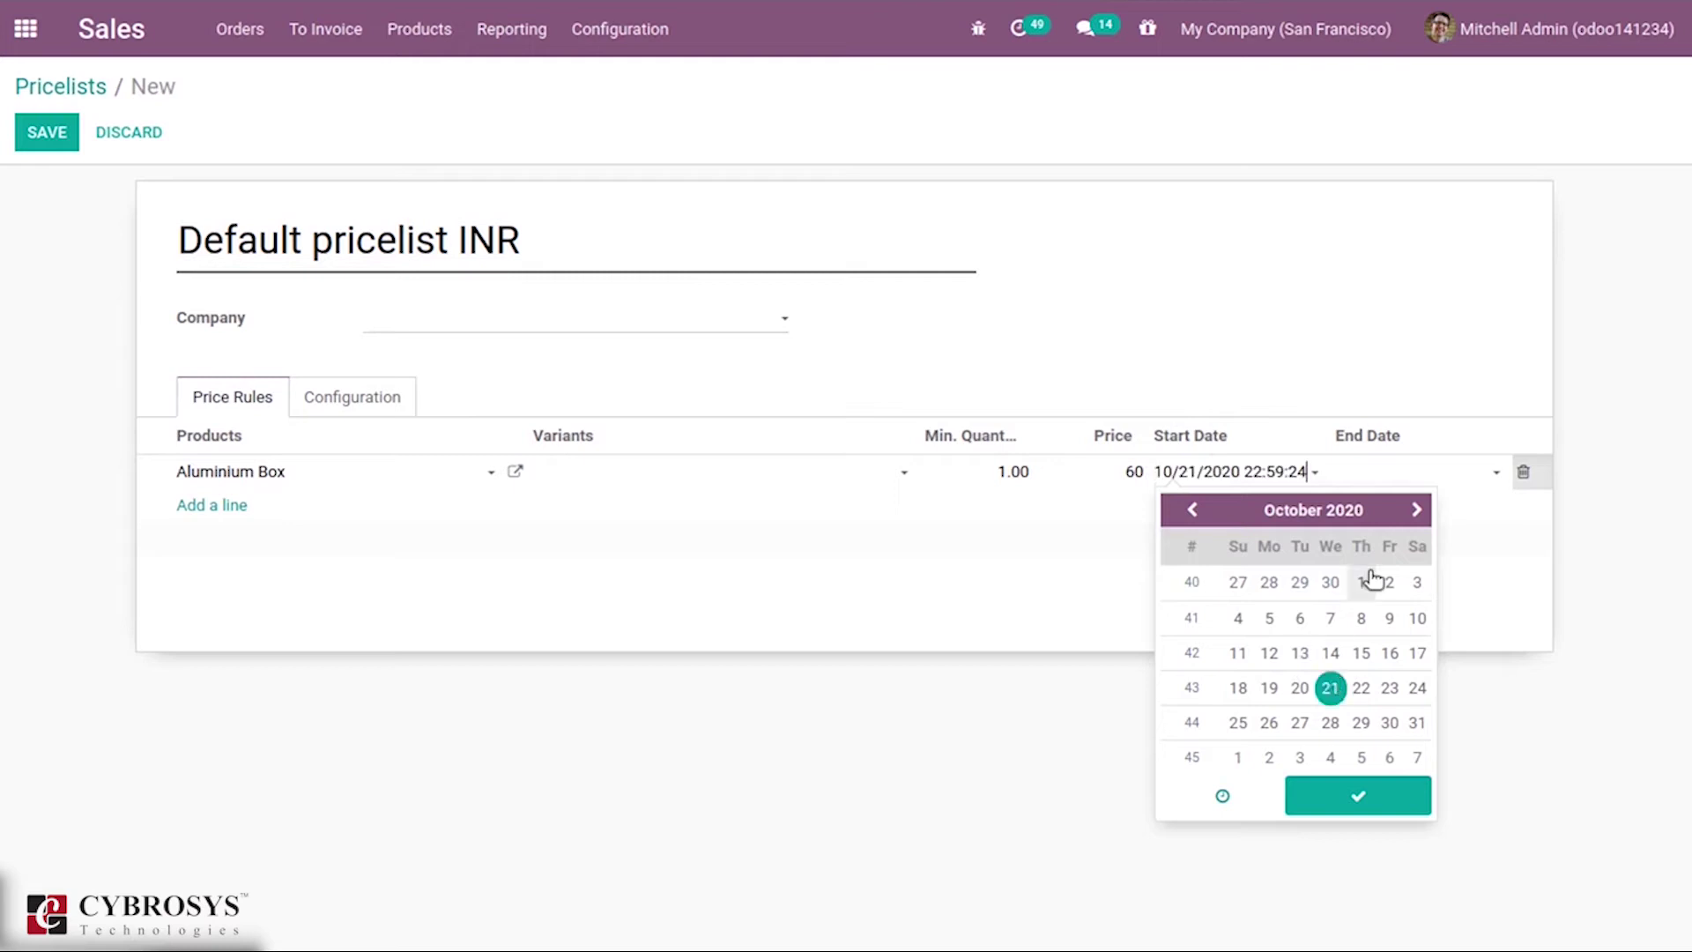
click(1403, 476)
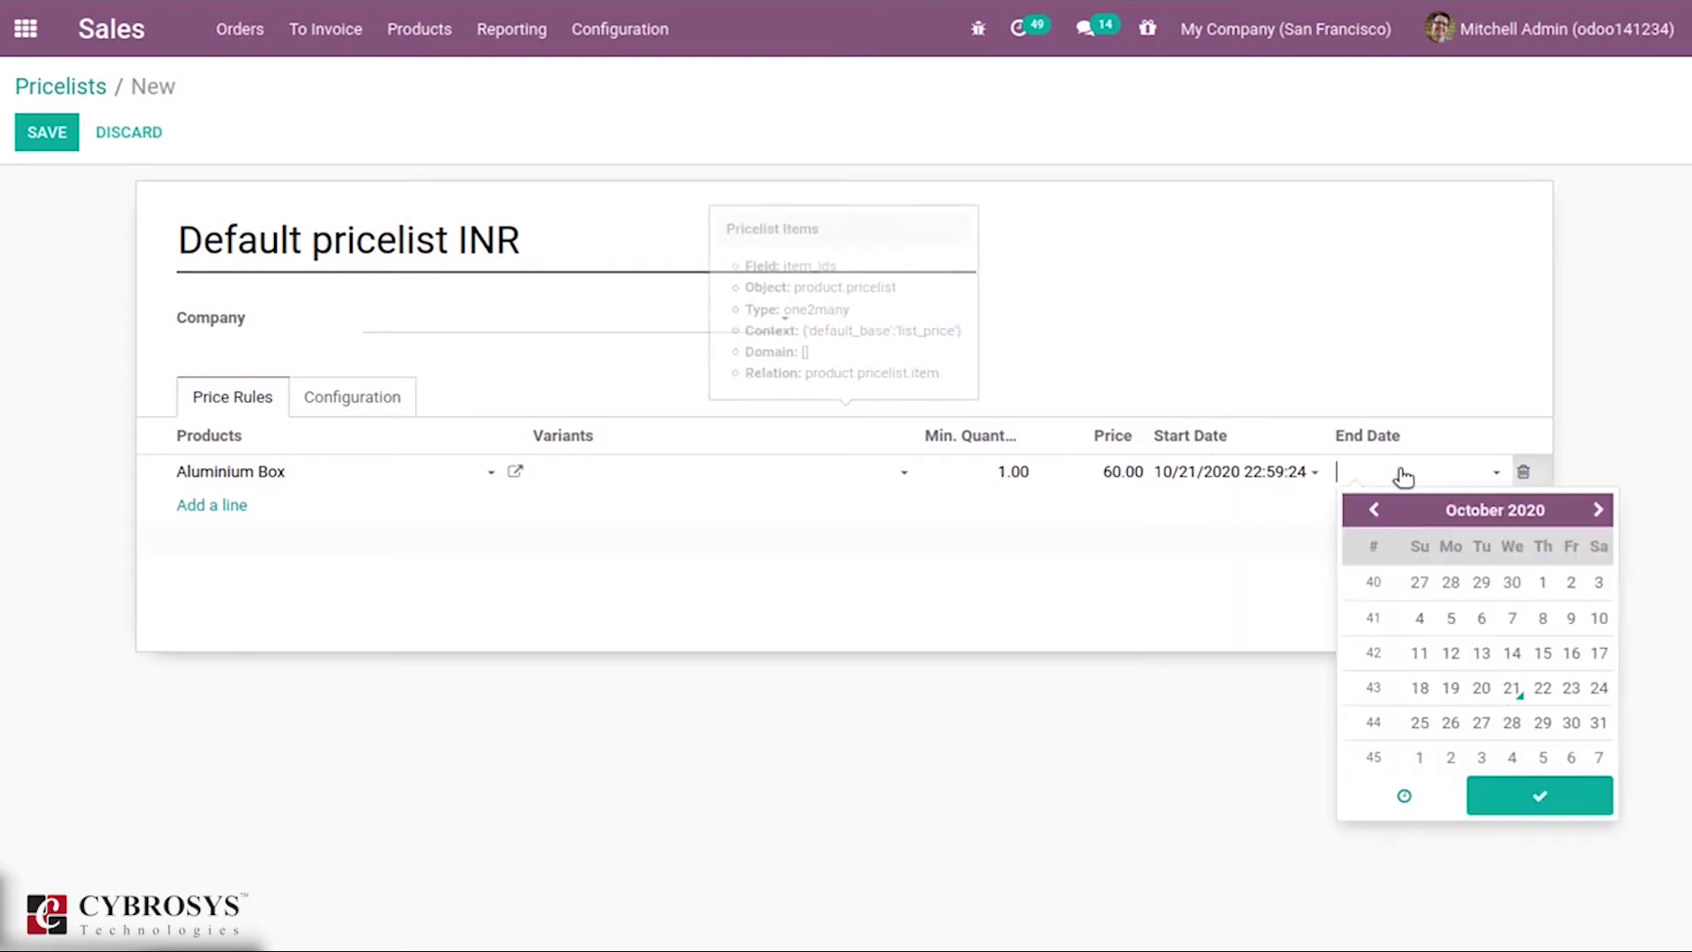
click(1570, 723)
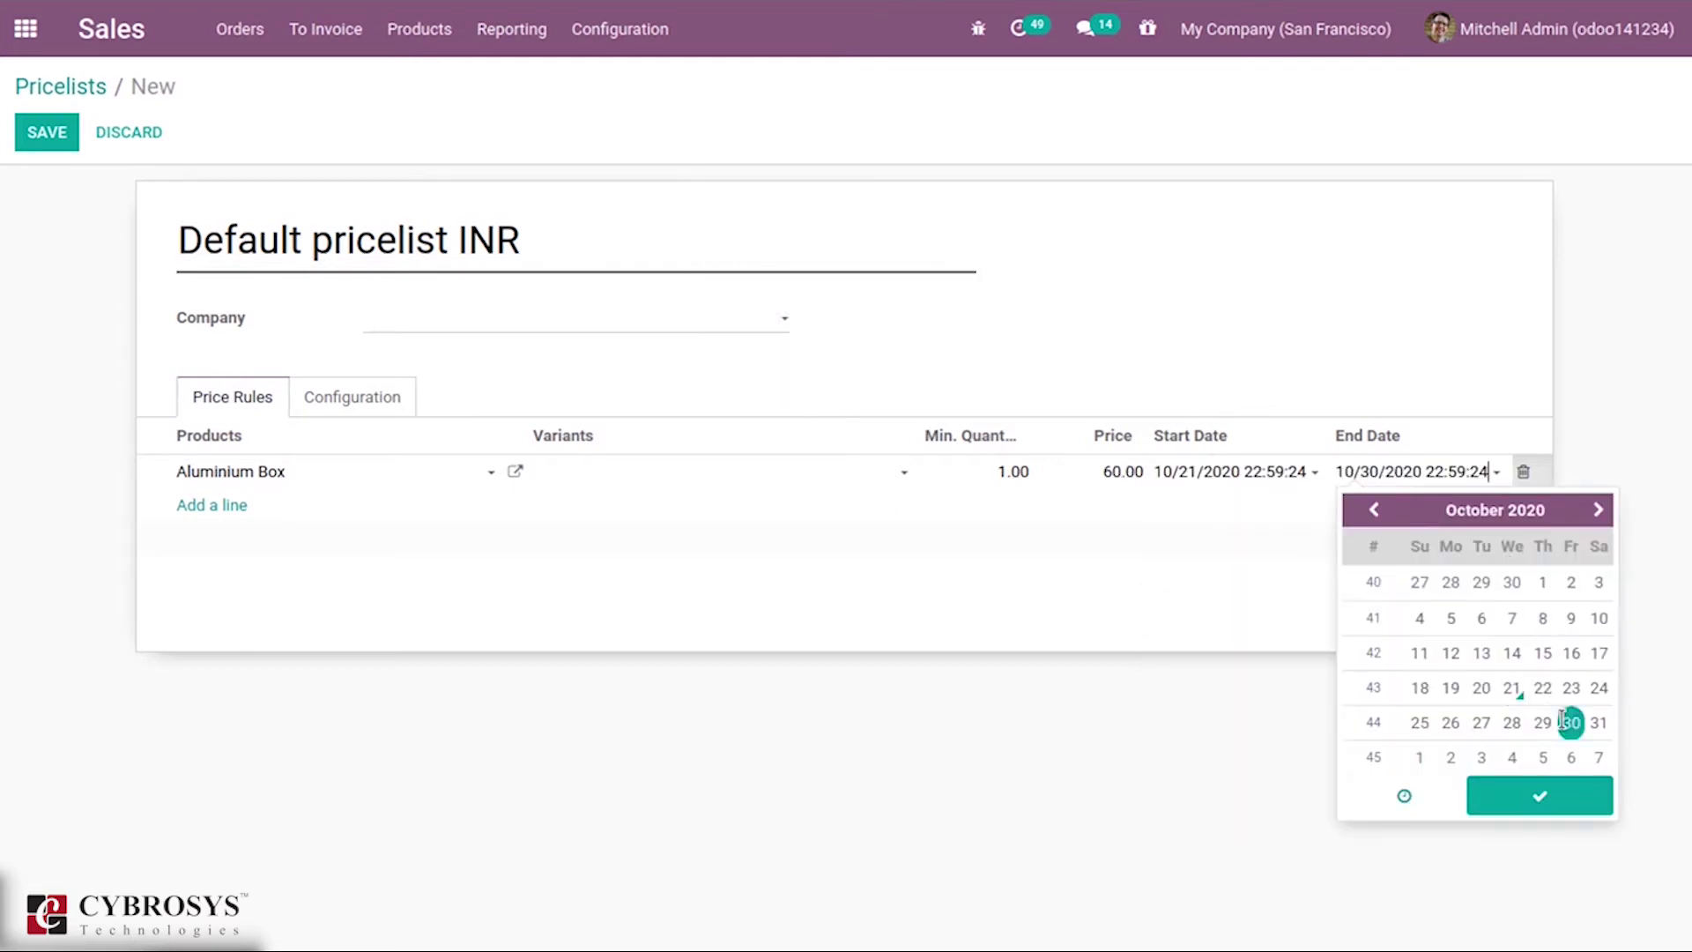
click(1098, 326)
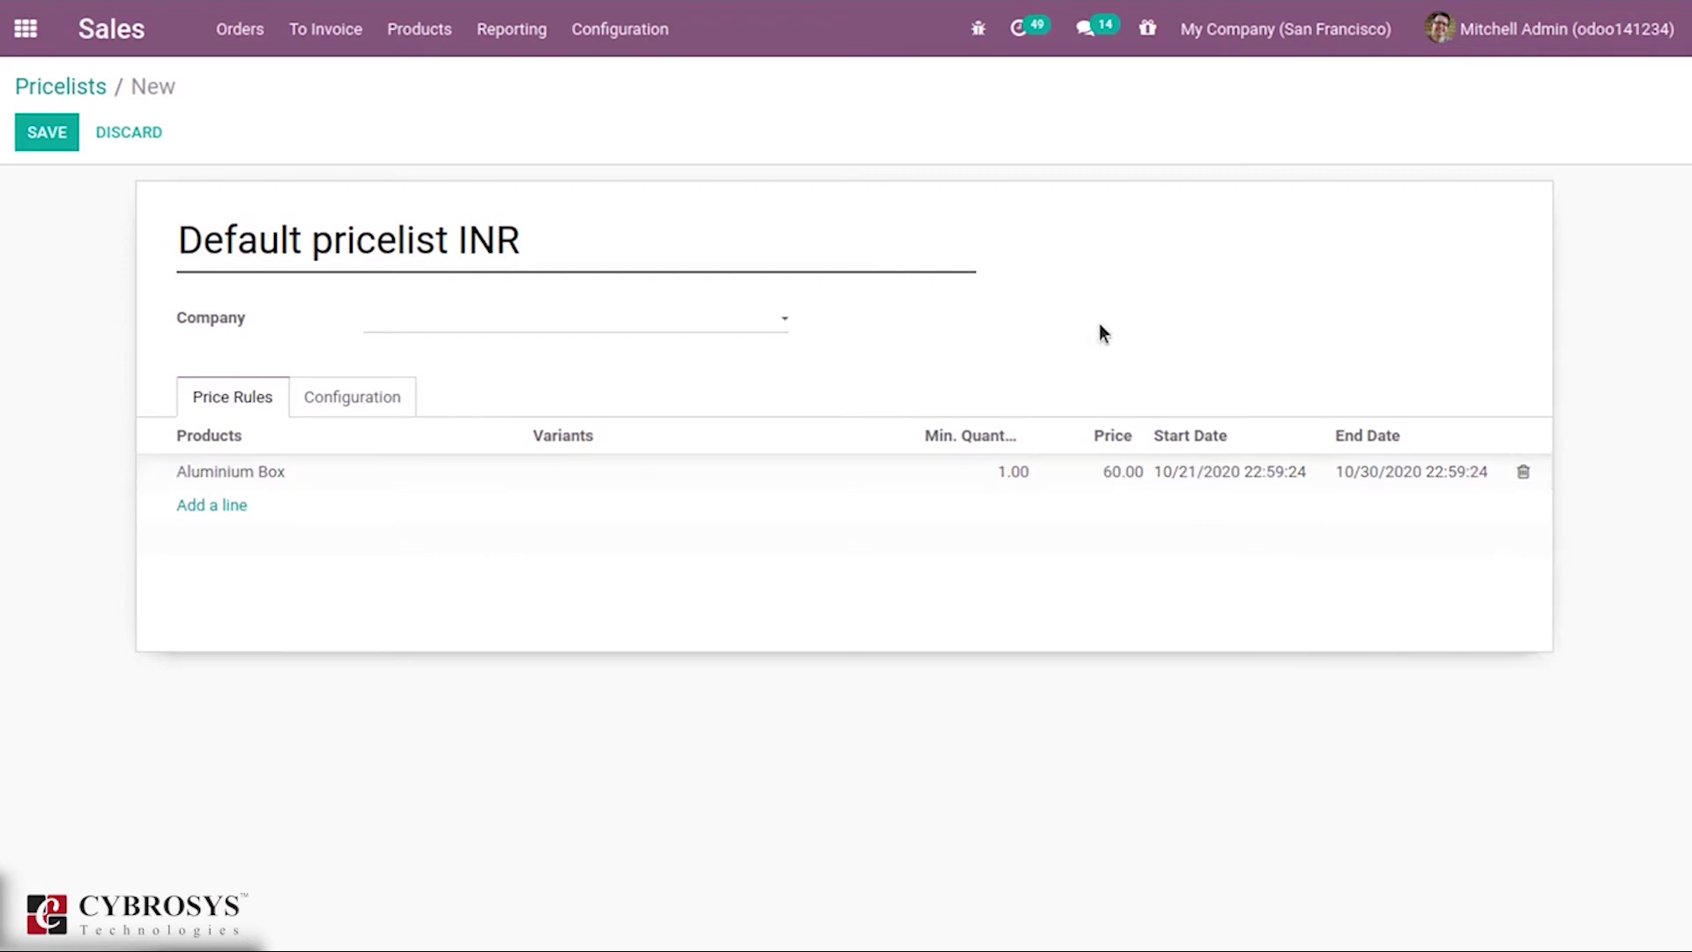
Add a second price rule for Aluminium Box with a minimum quantity of 3 and a price of 200.
click(230, 507)
click(230, 515)
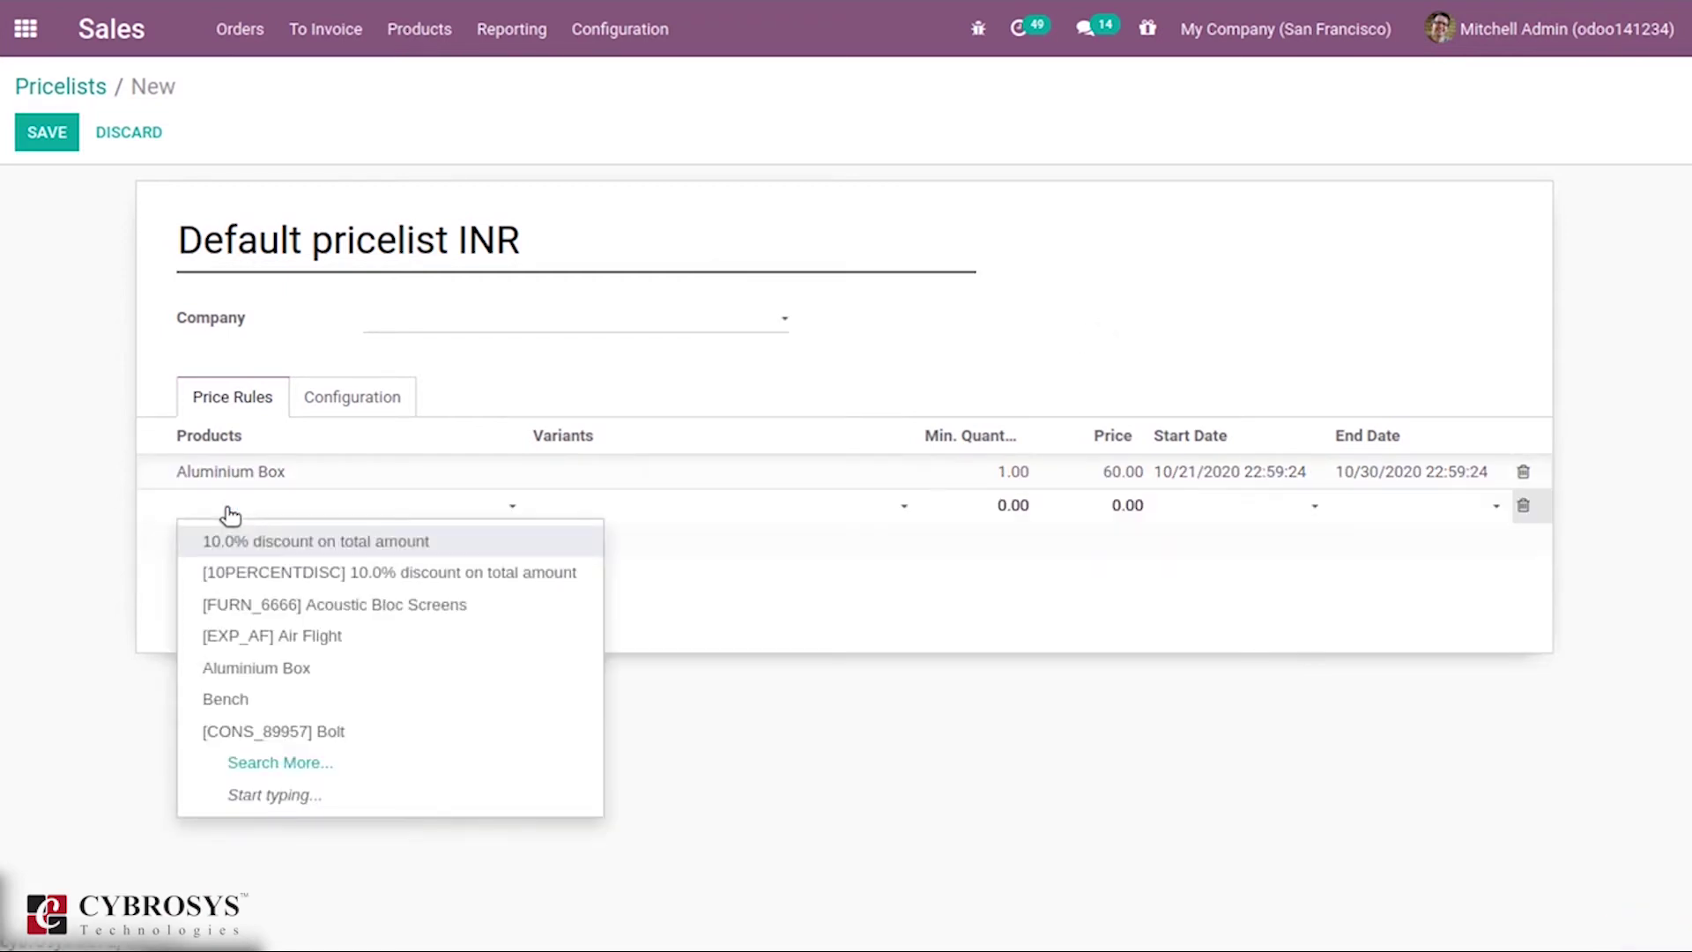
click(290, 668)
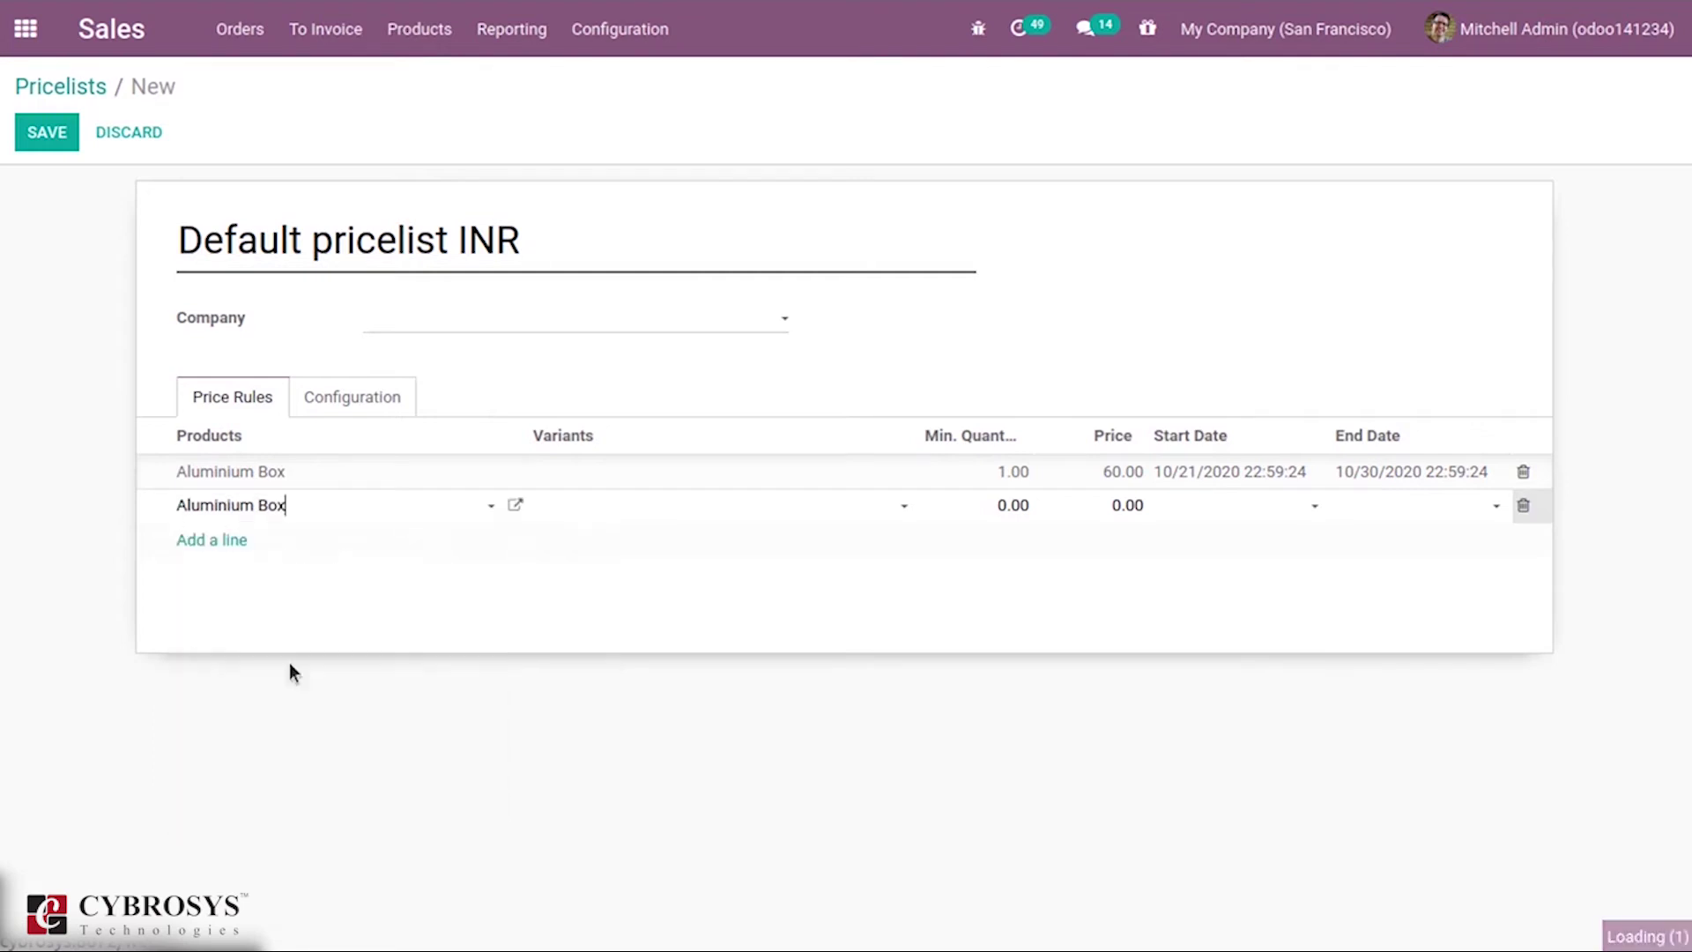
click(1001, 508)
text(3)
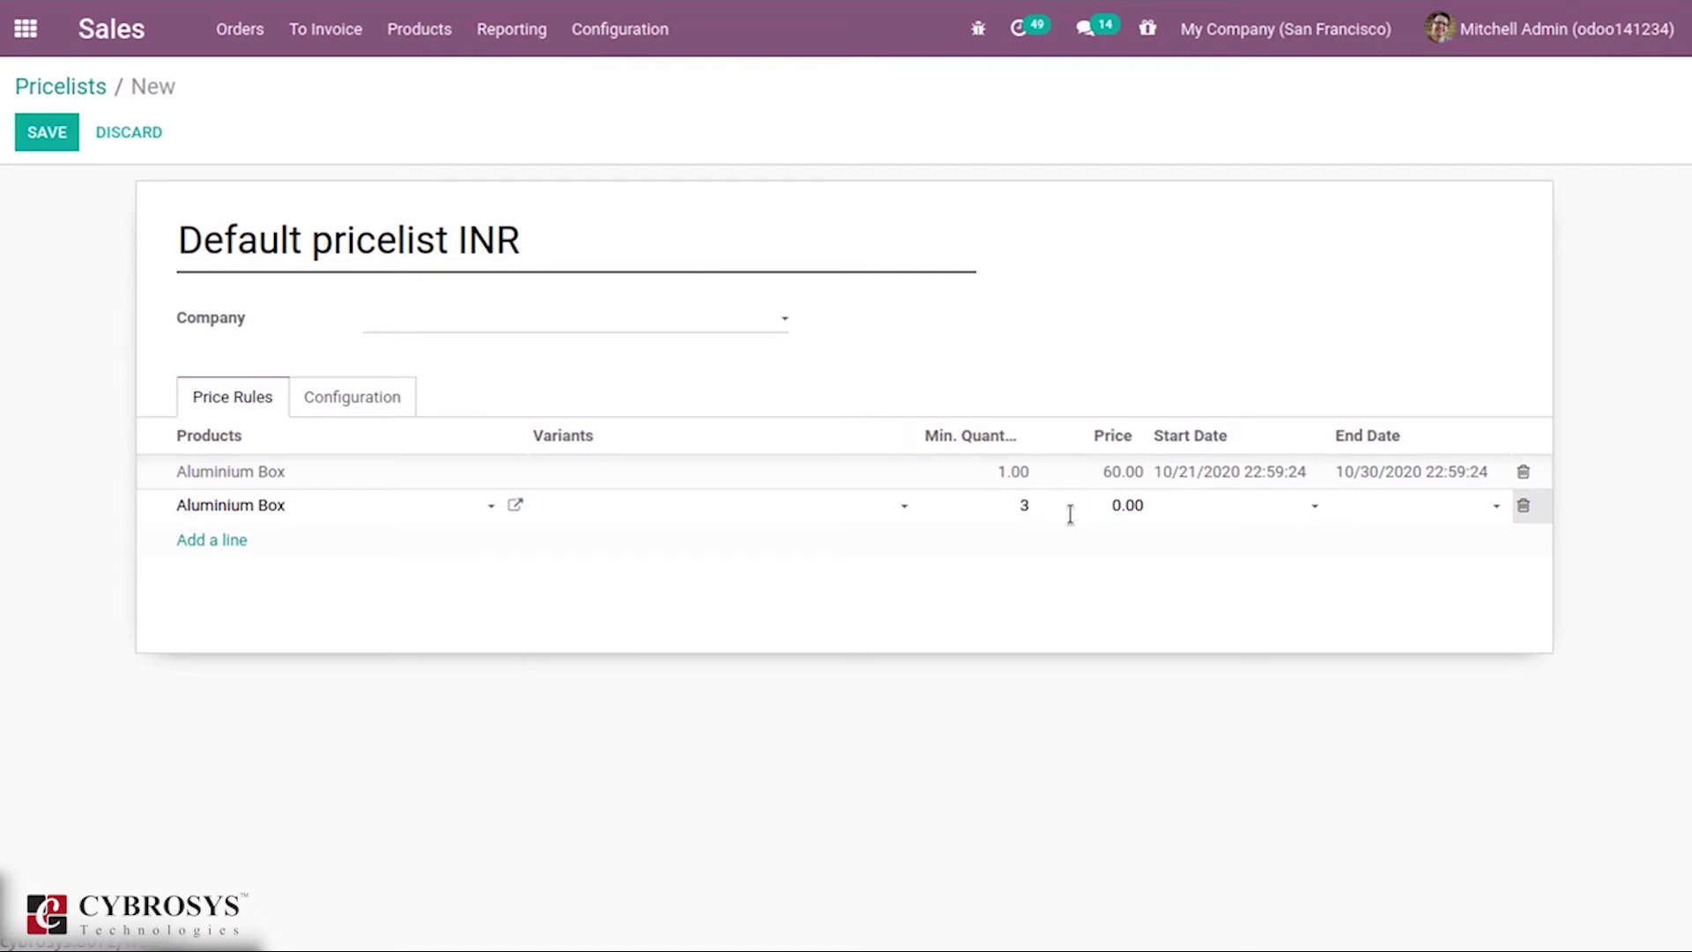
click(1129, 508)
key(BackSpace)
text(200)
Set the second price rule's start date to 10/21/2020 and its end date to 10/30/2020.
click(1248, 511)
click(1331, 356)
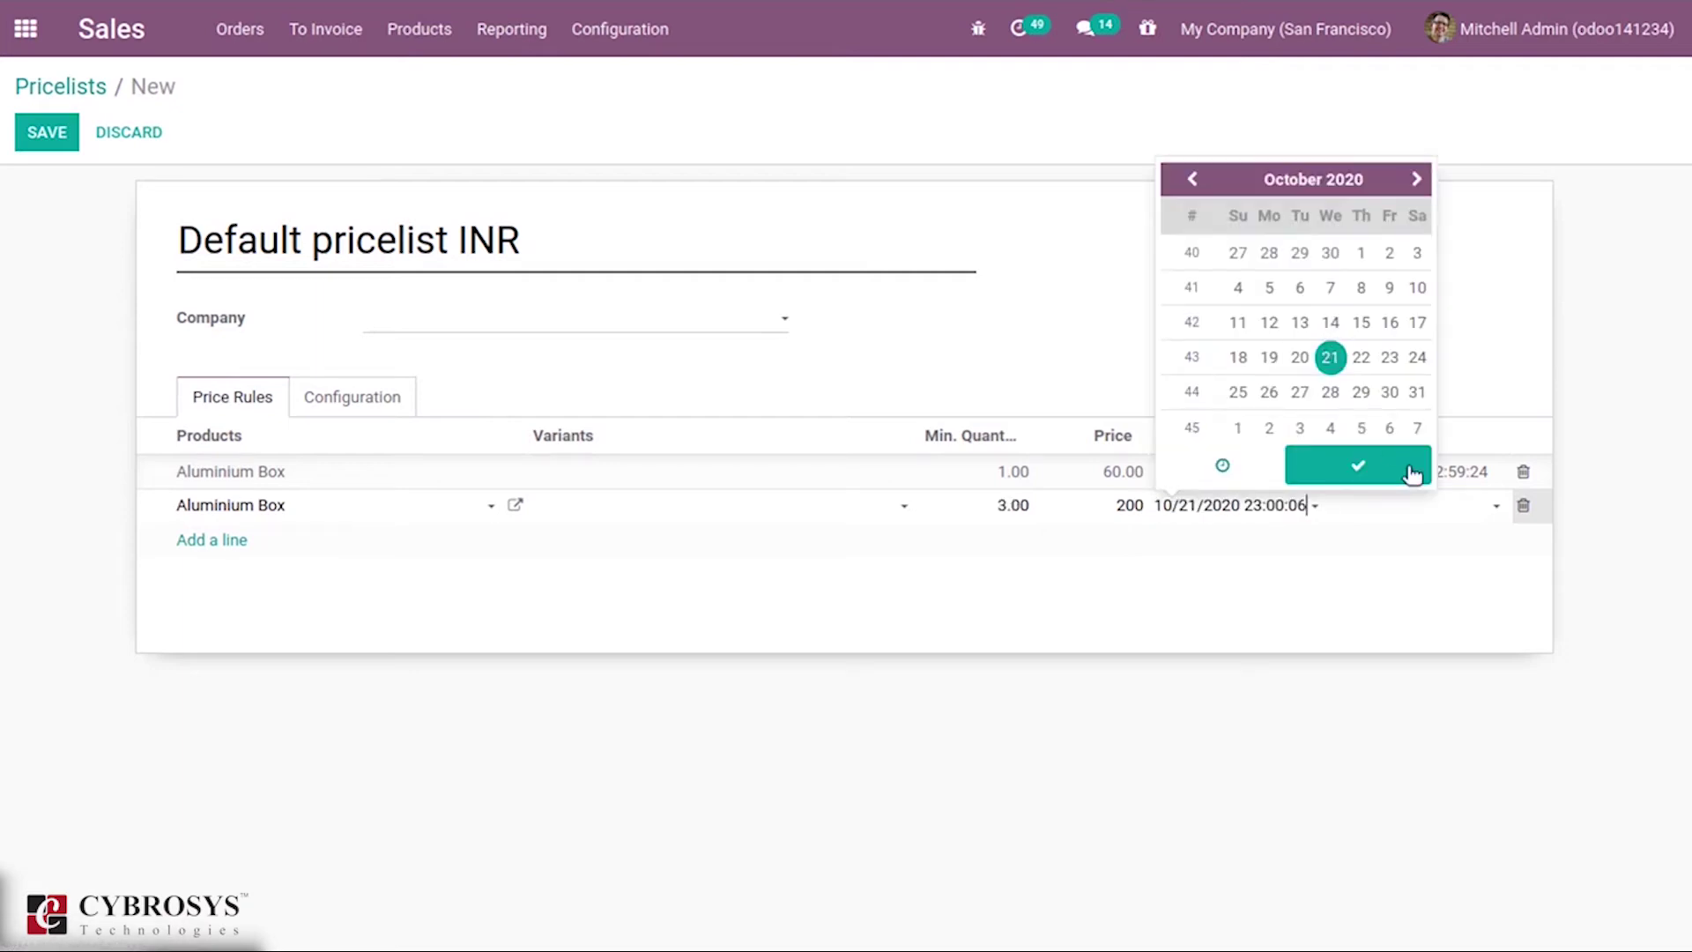
click(1439, 520)
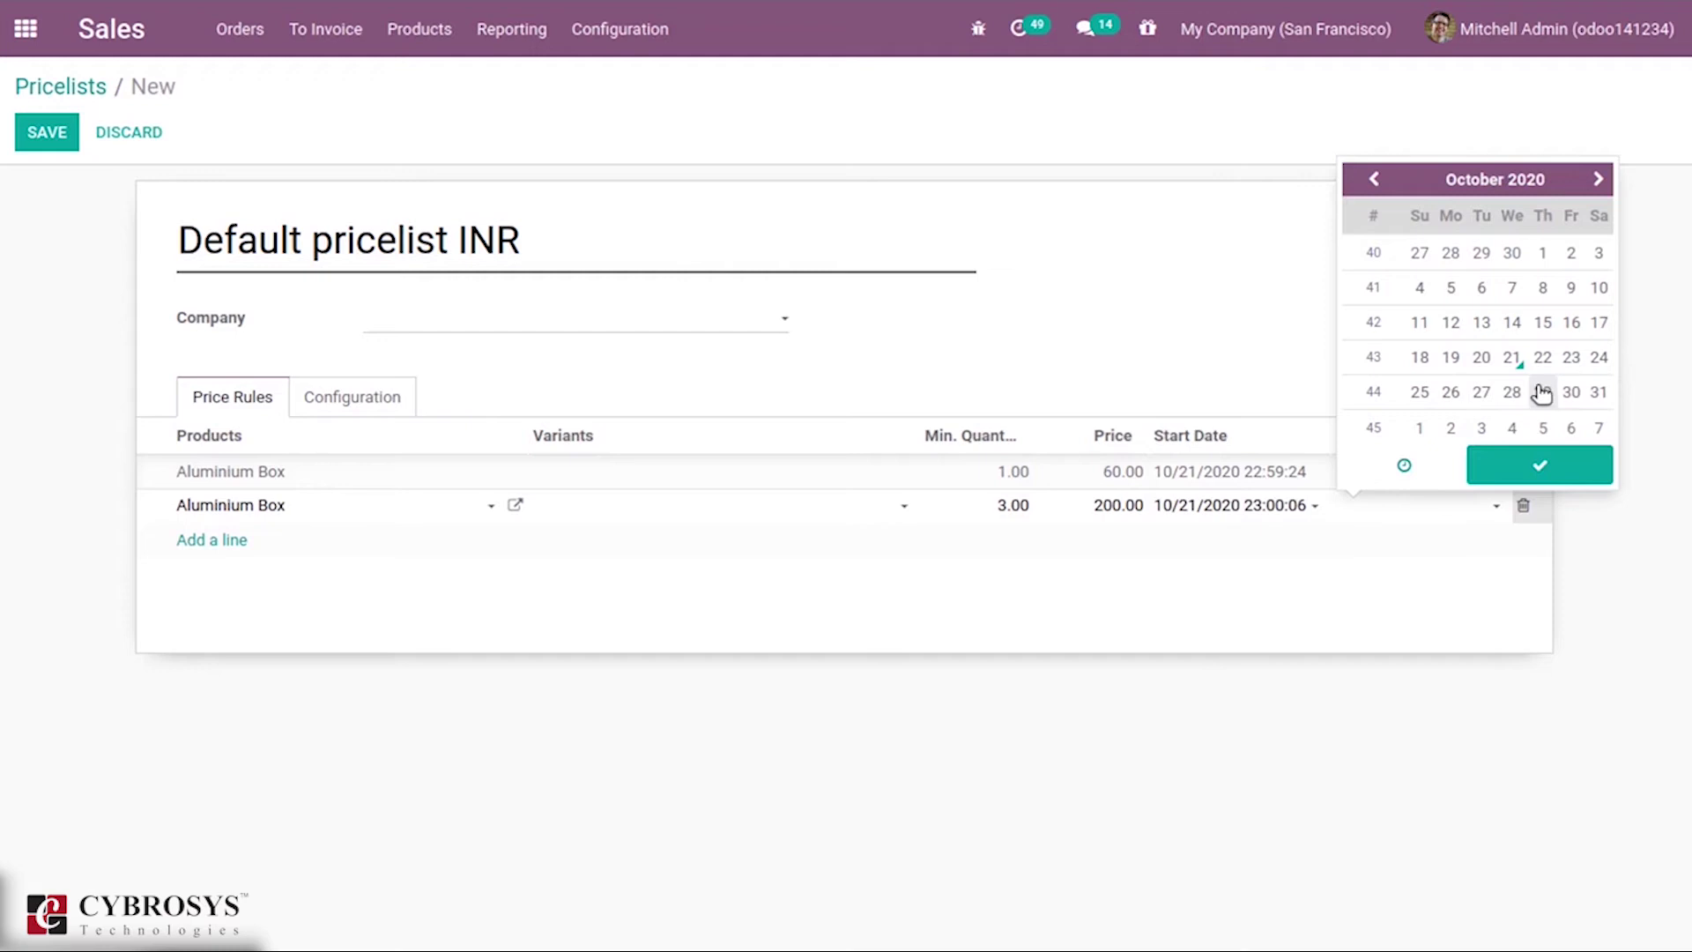
click(1572, 392)
click(1165, 319)
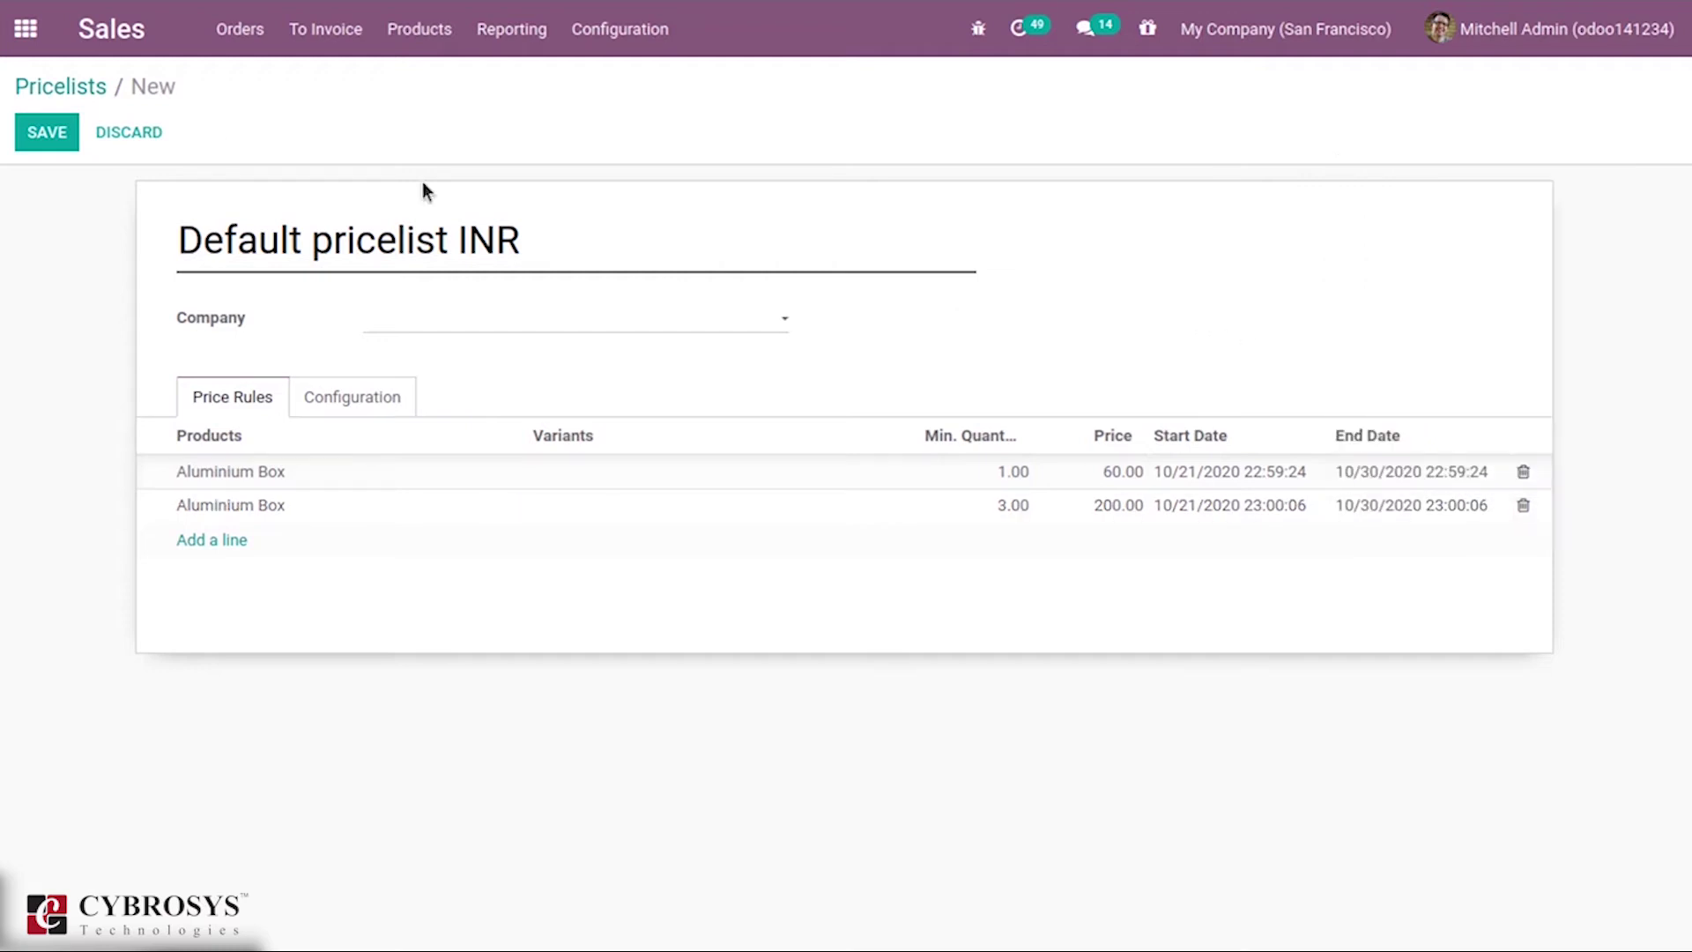
Set the pricelist's discount policy to show public price & discount to the customer, and save the pricelist.
click(36, 134)
click(352, 403)
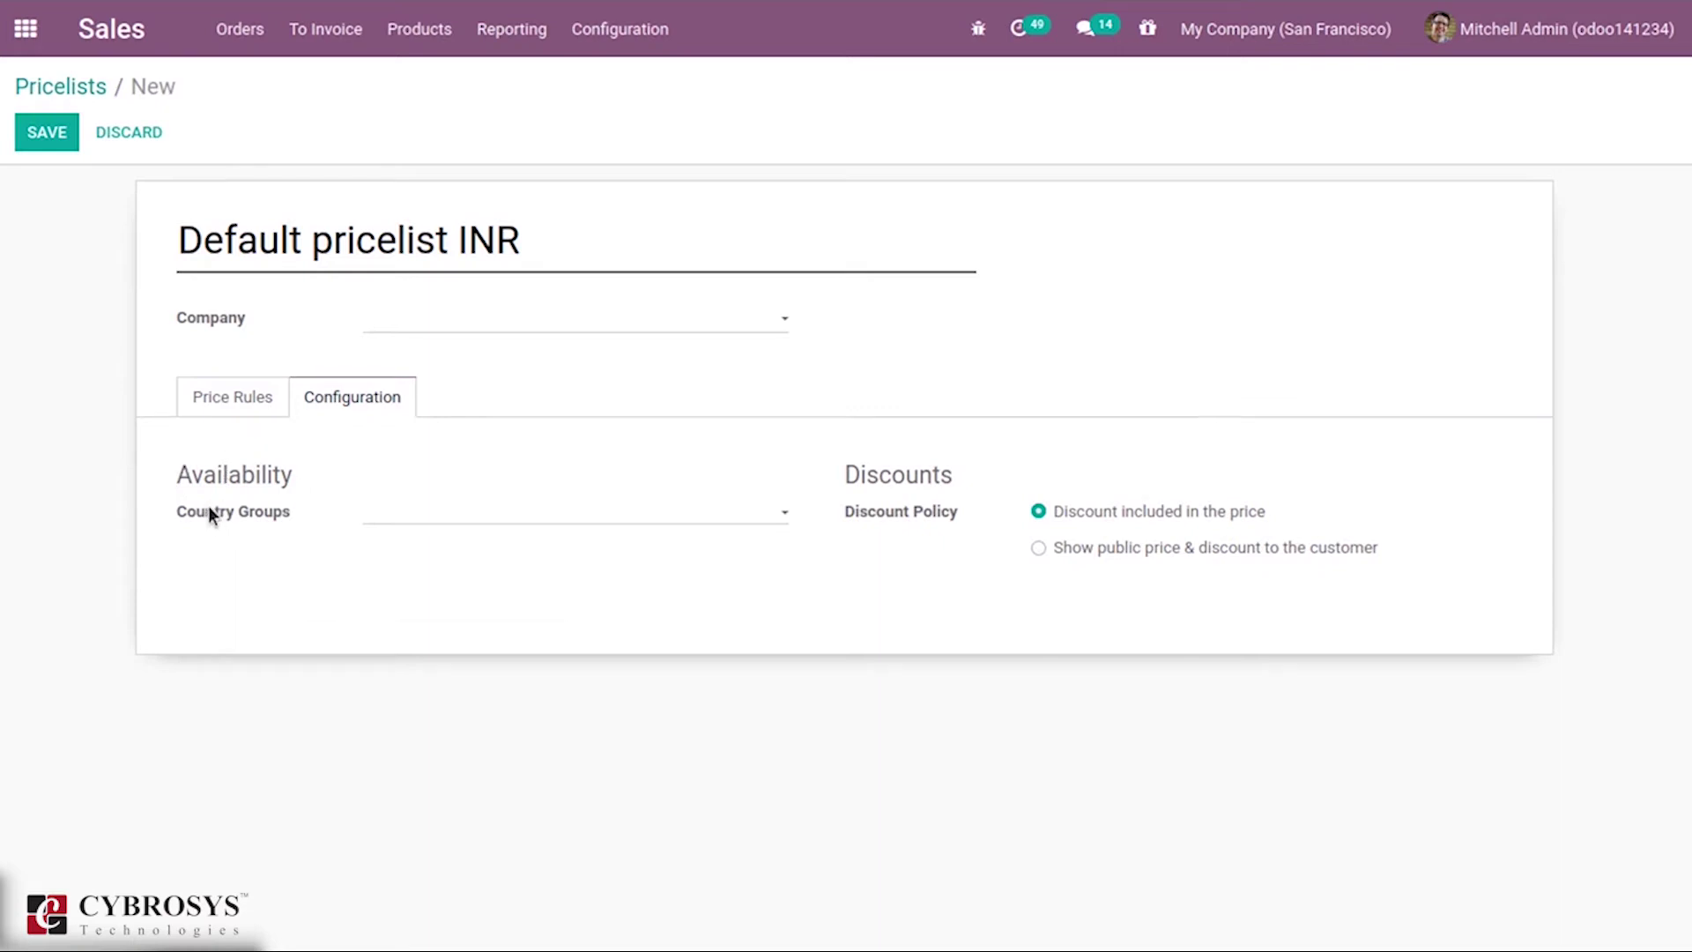
mouse_move(208, 506)
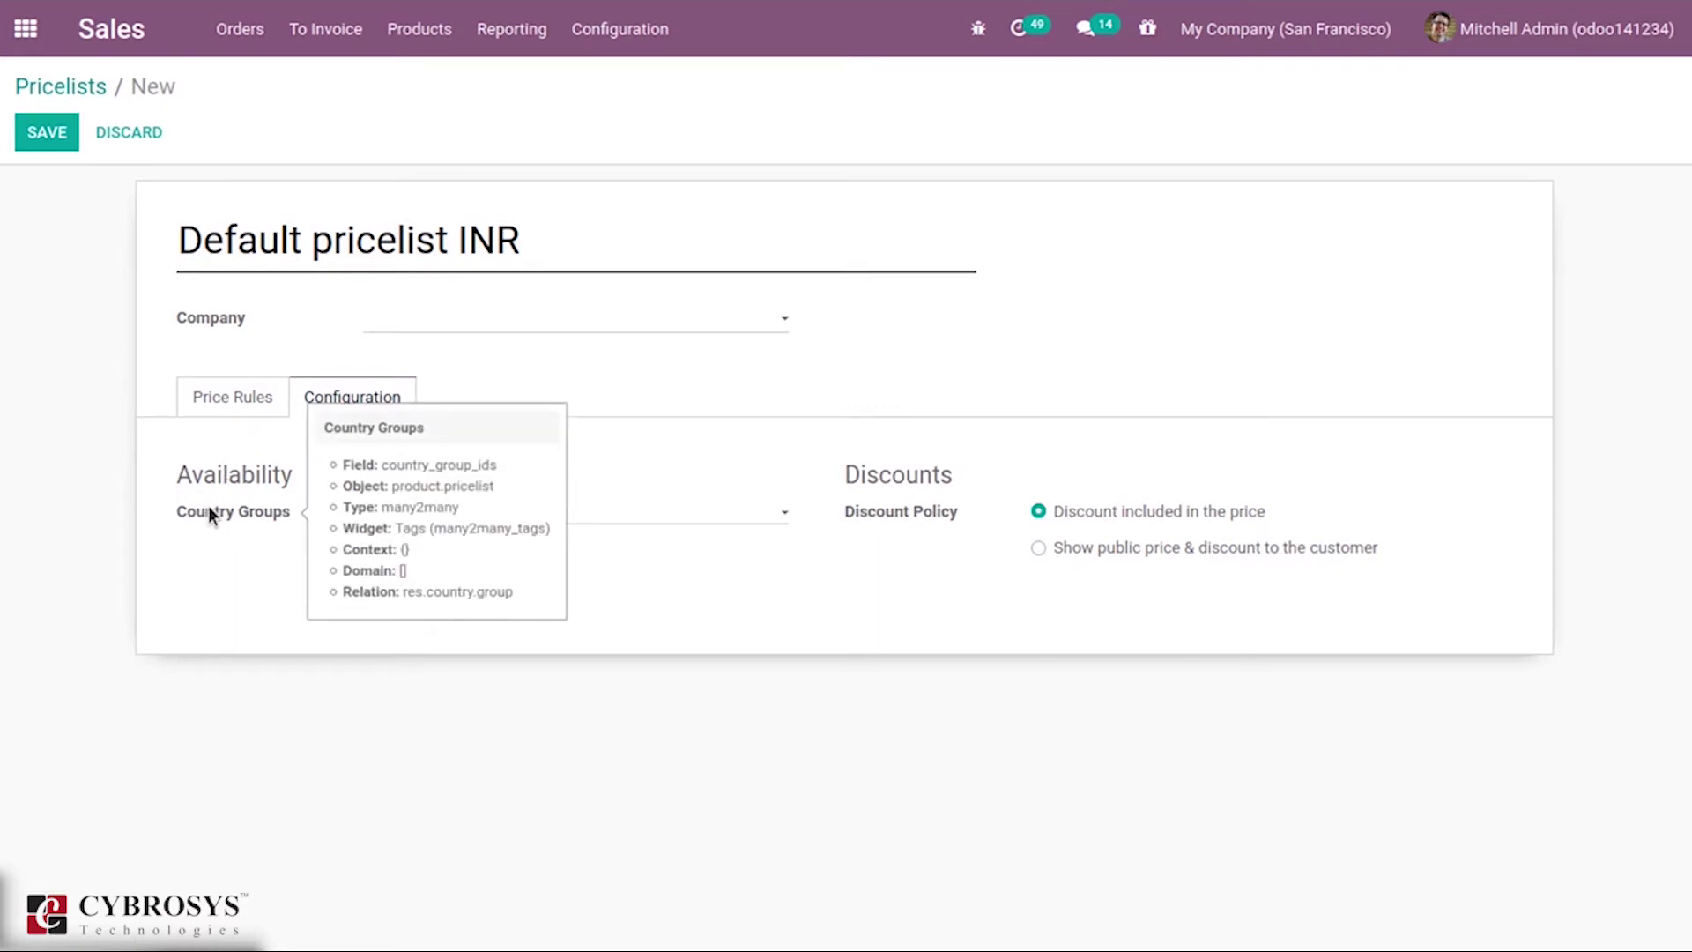
click(1109, 553)
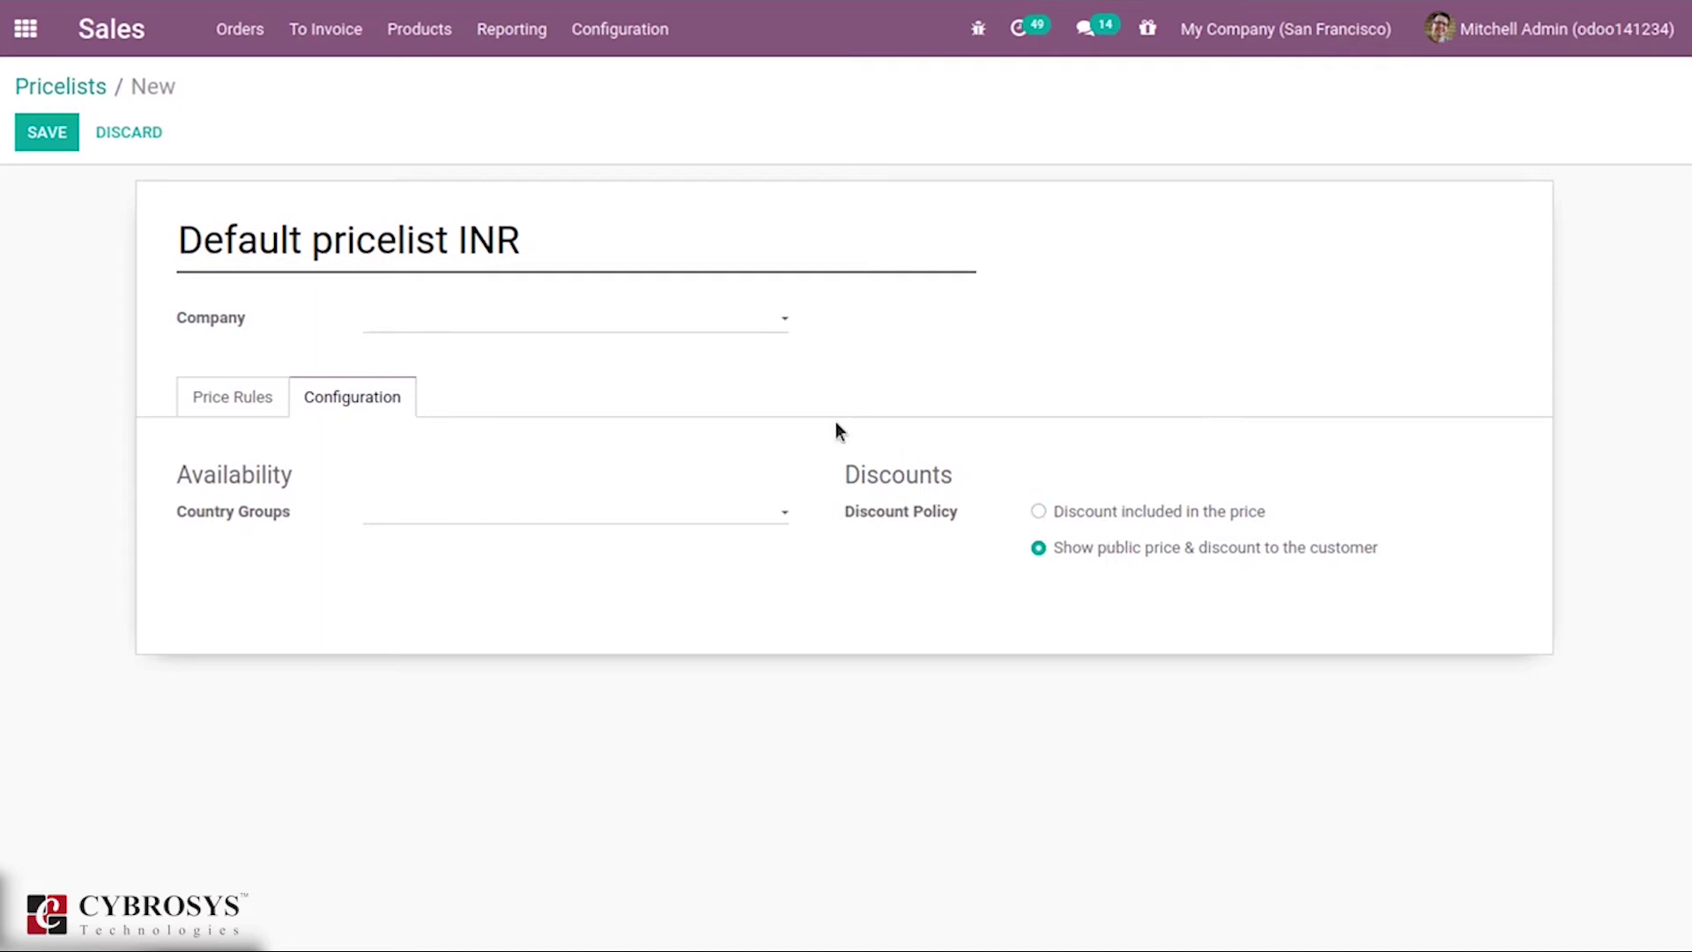
click(29, 134)
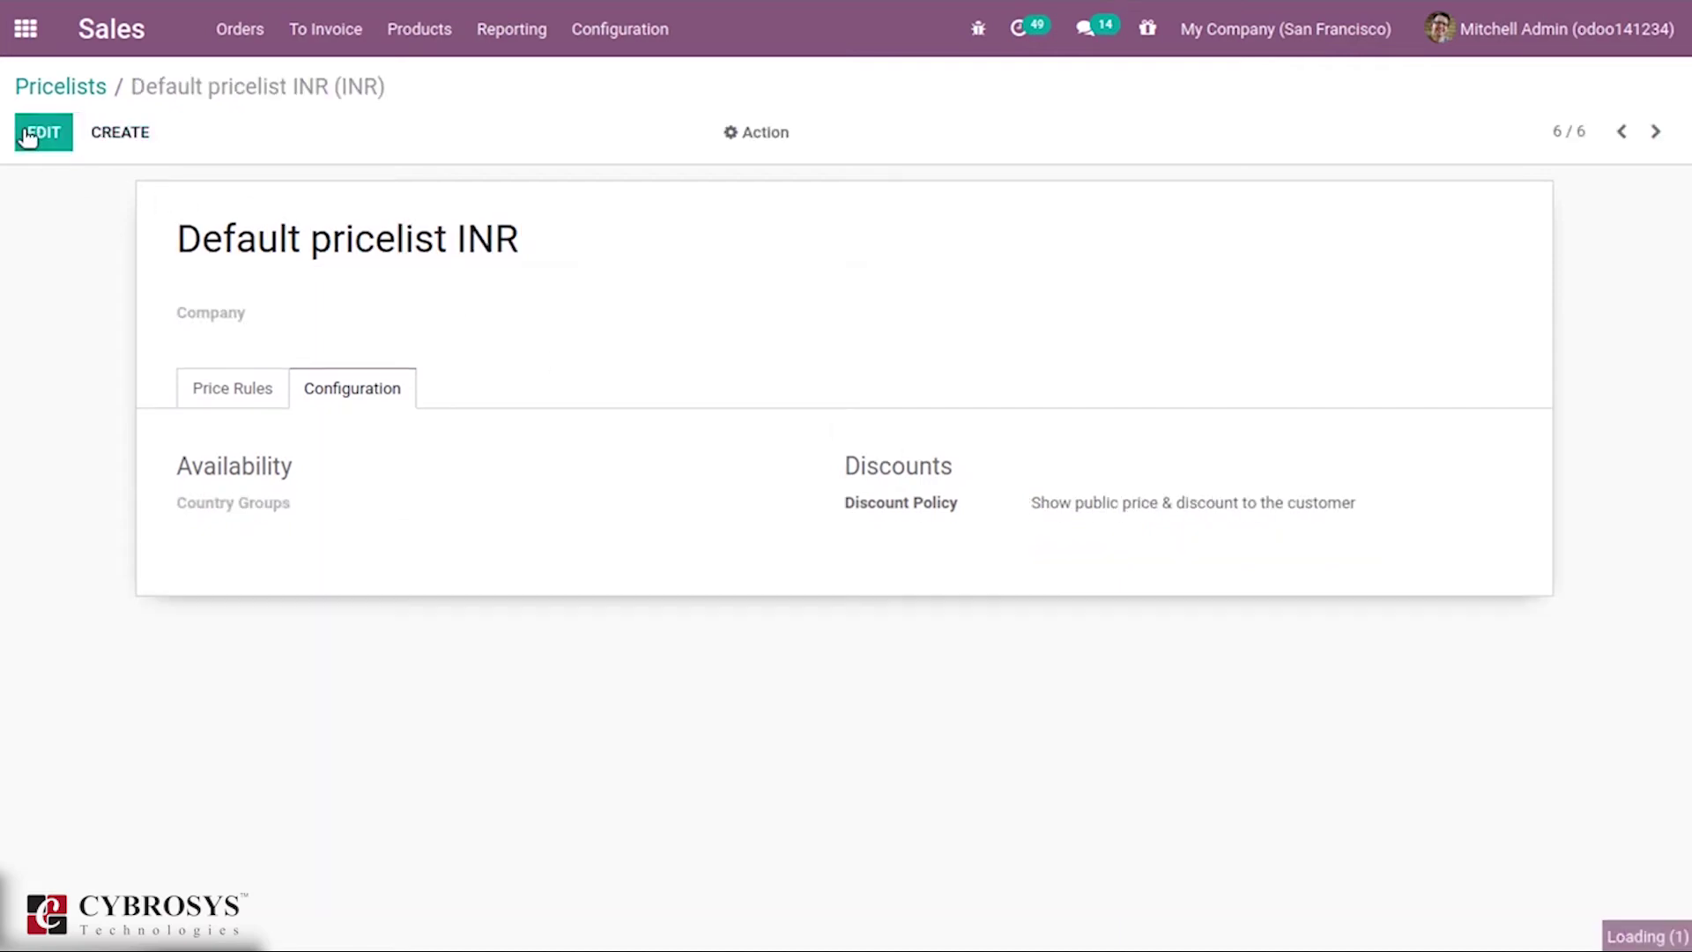
Create a new sales order with Unregistered Customer as the customer.
click(256, 19)
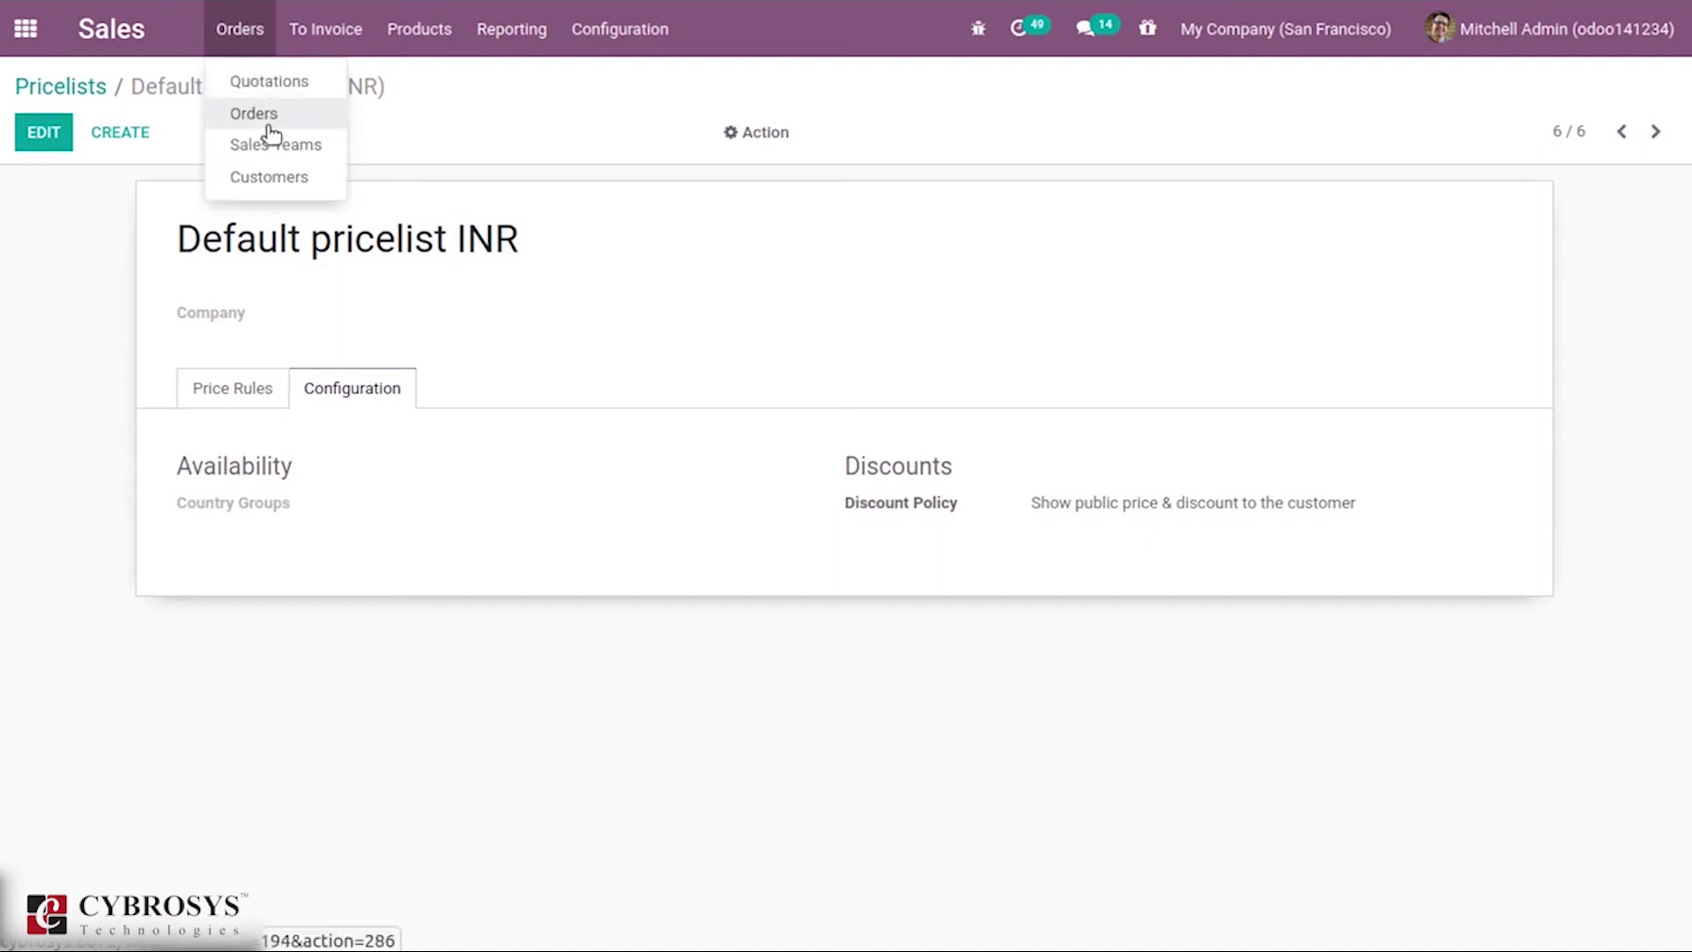
click(269, 141)
click(236, 27)
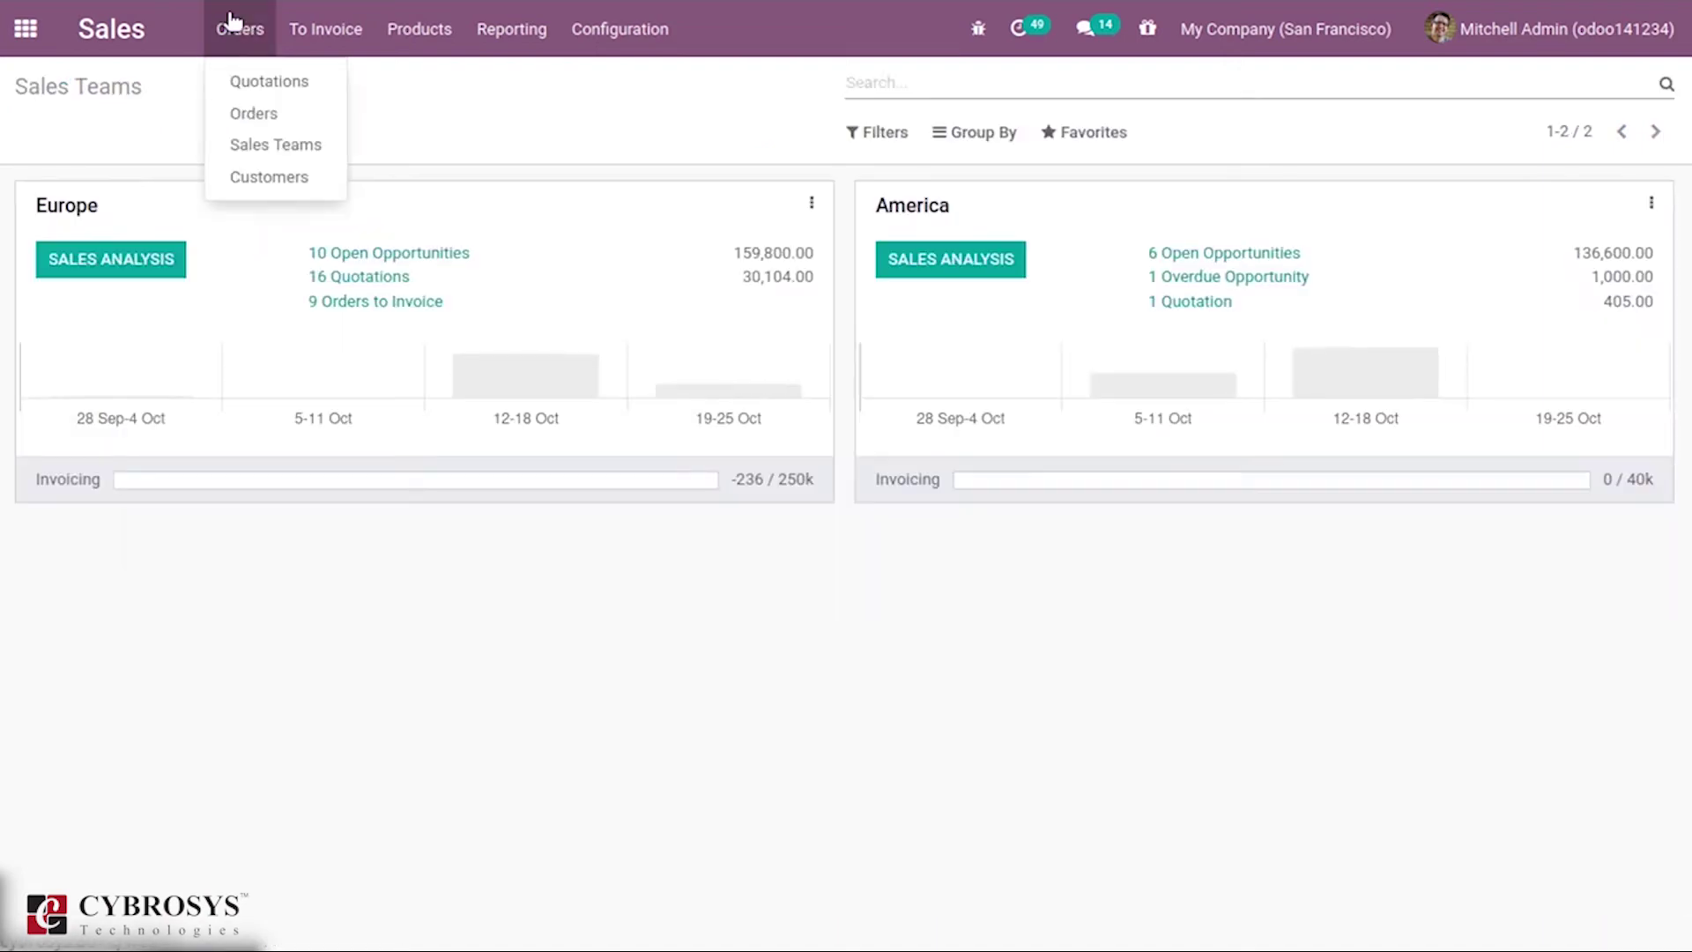
click(263, 113)
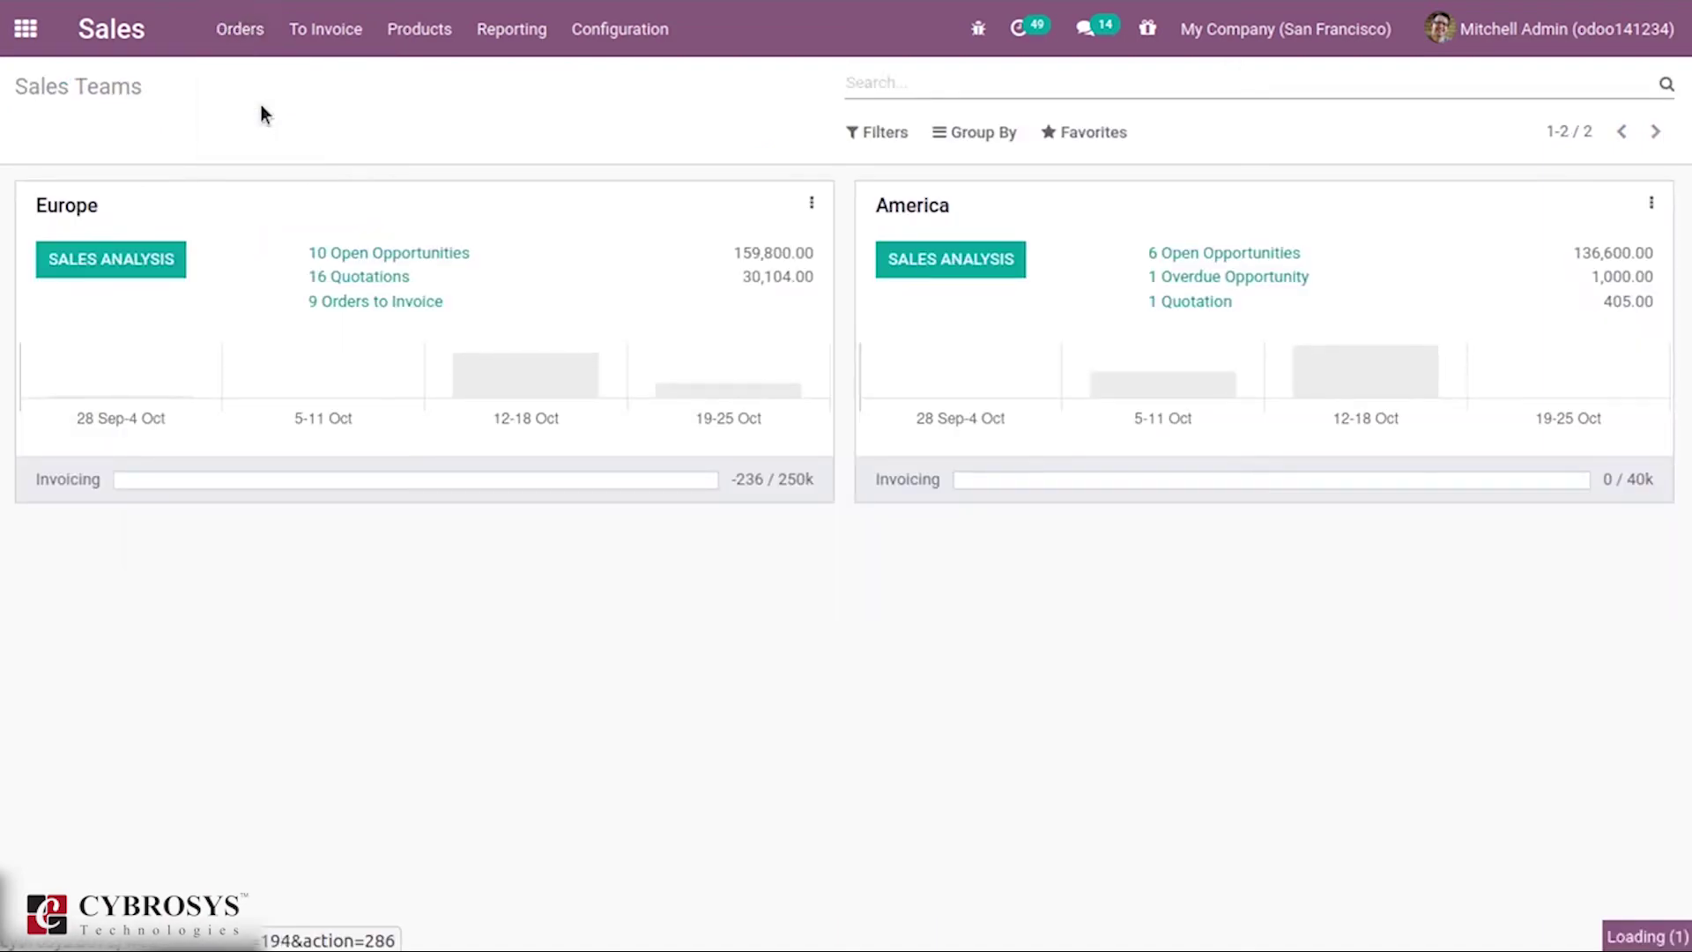
click(66, 144)
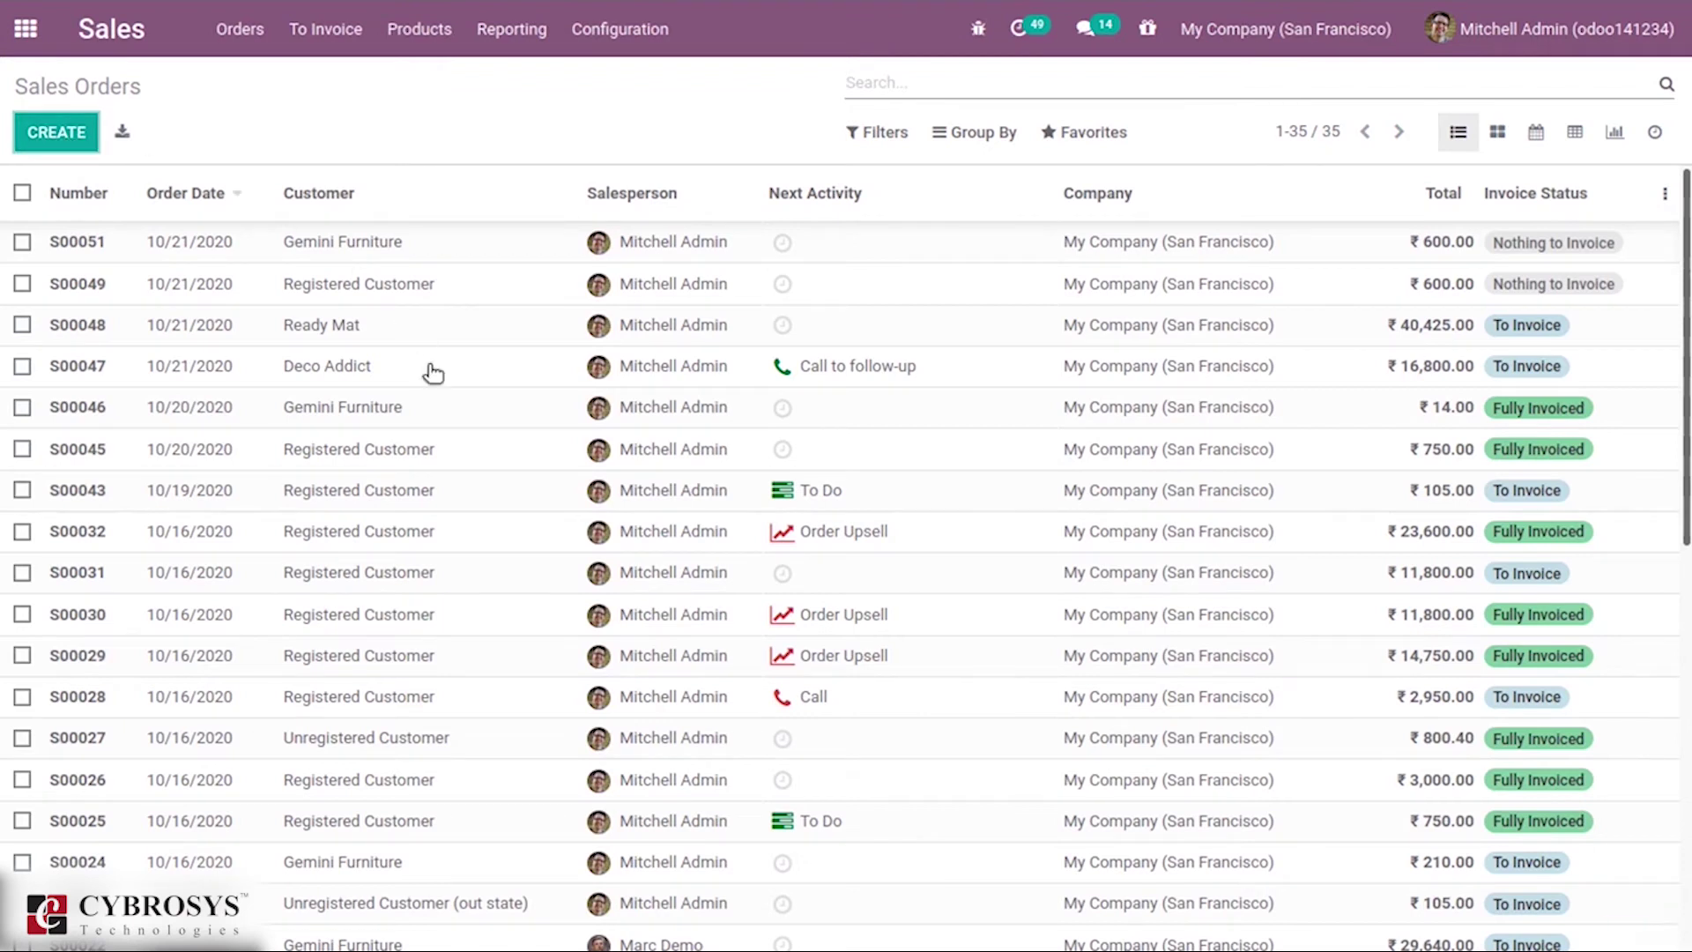
click(517, 428)
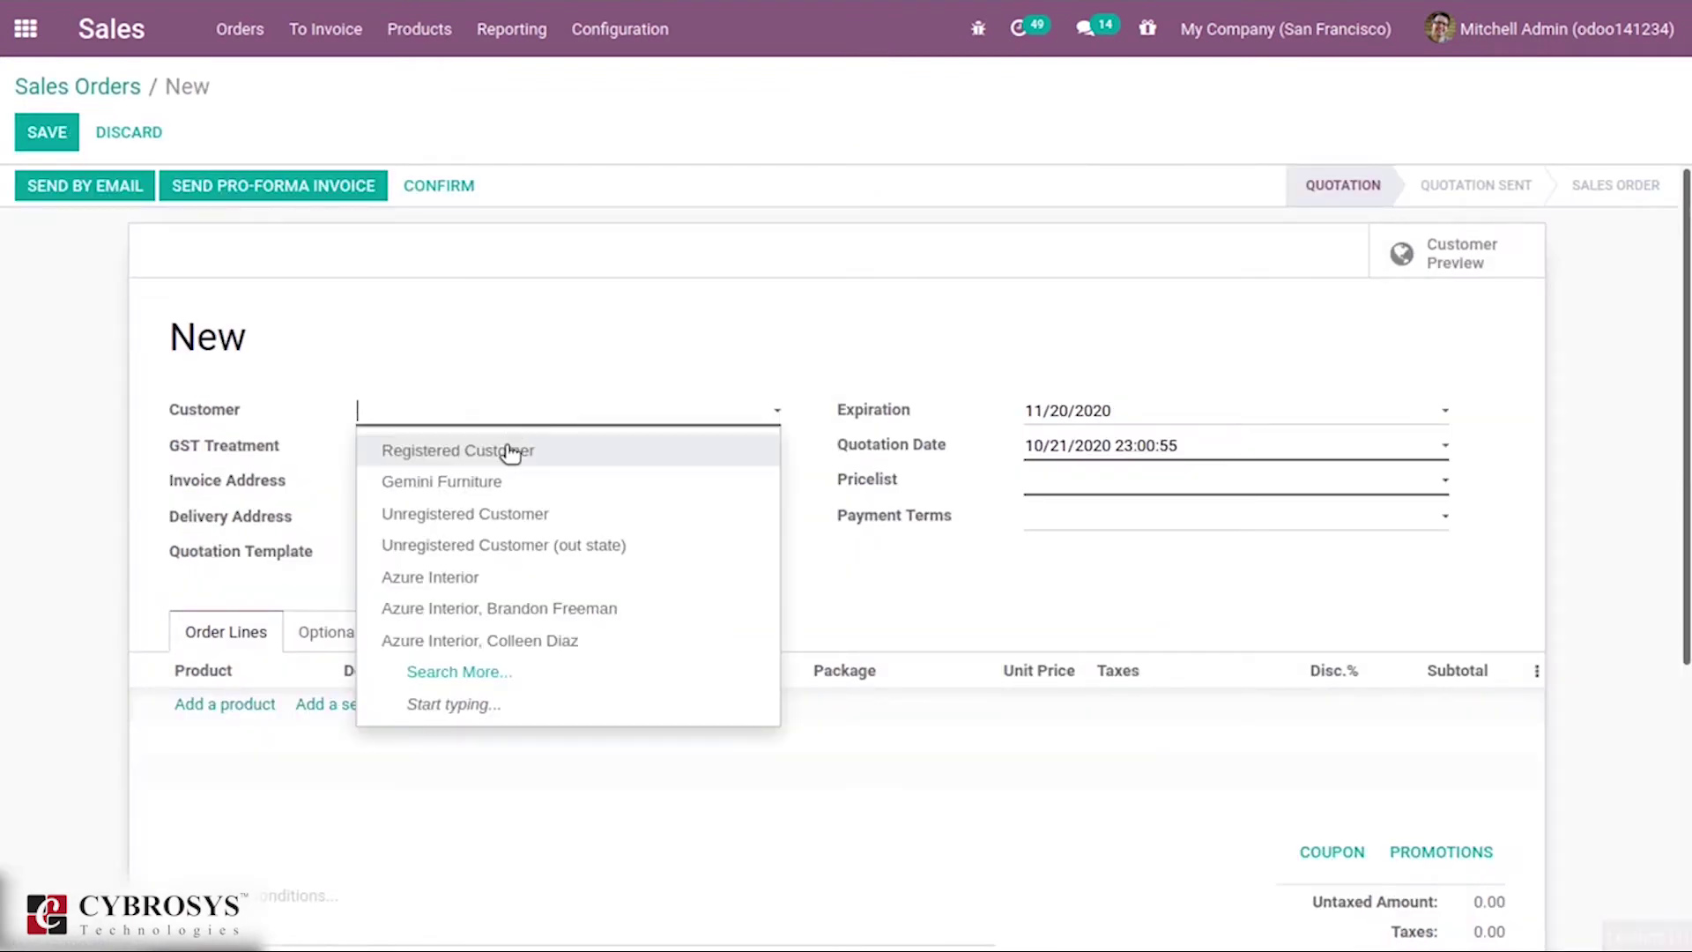
click(500, 504)
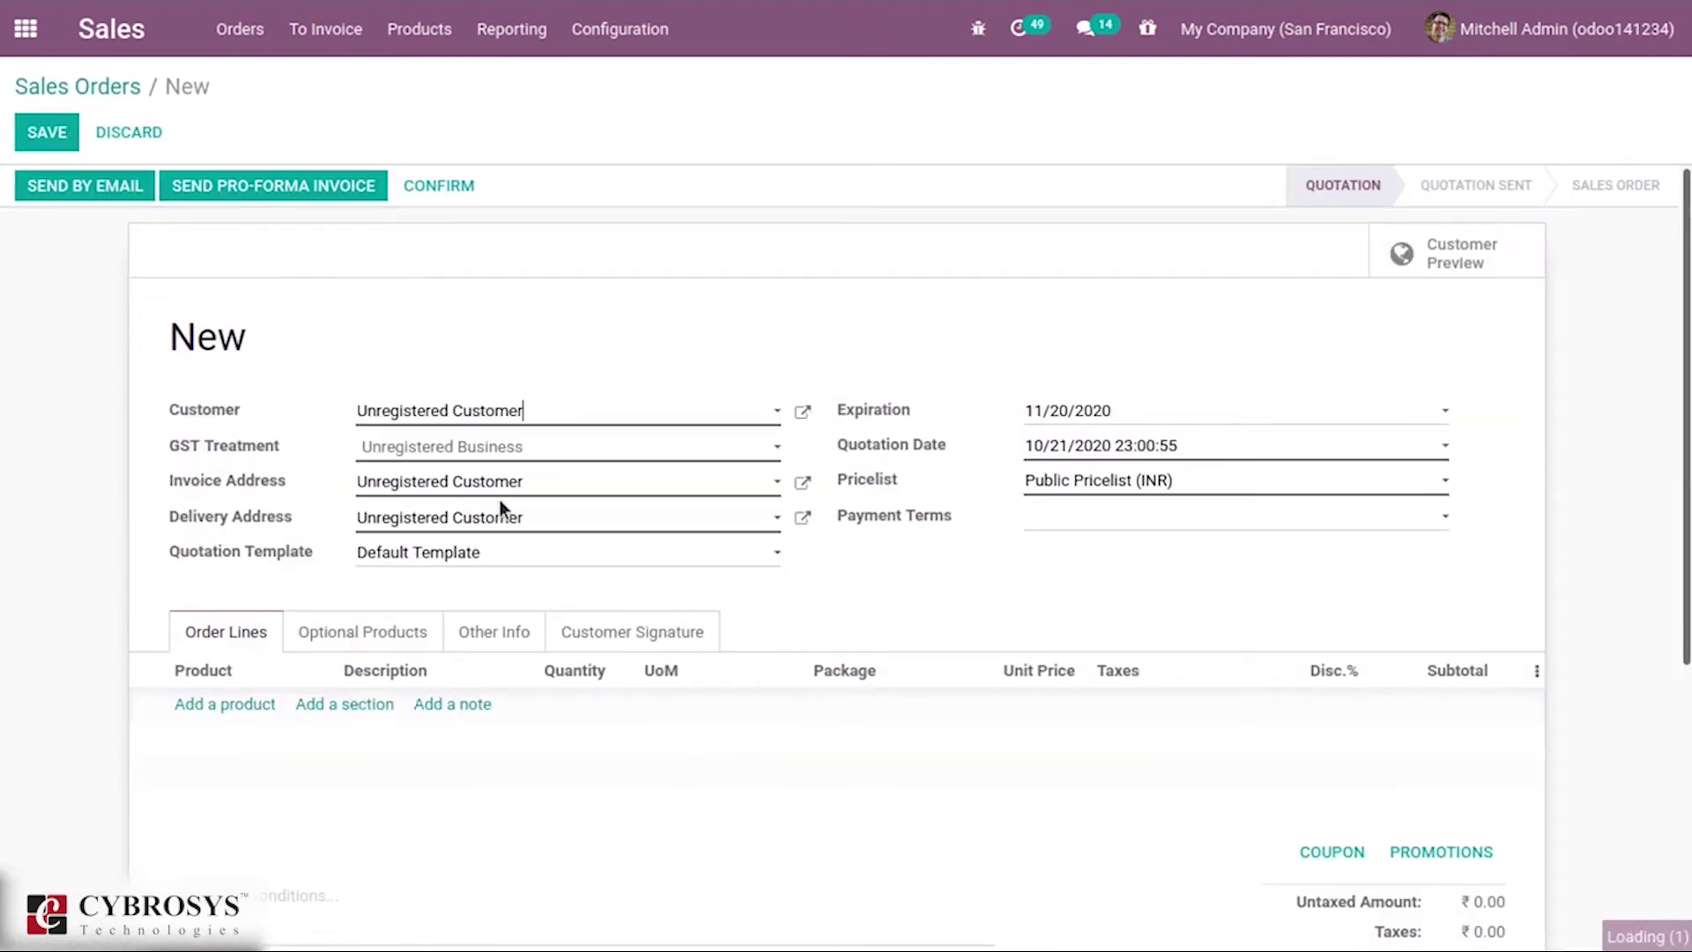
click(220, 704)
text(a)
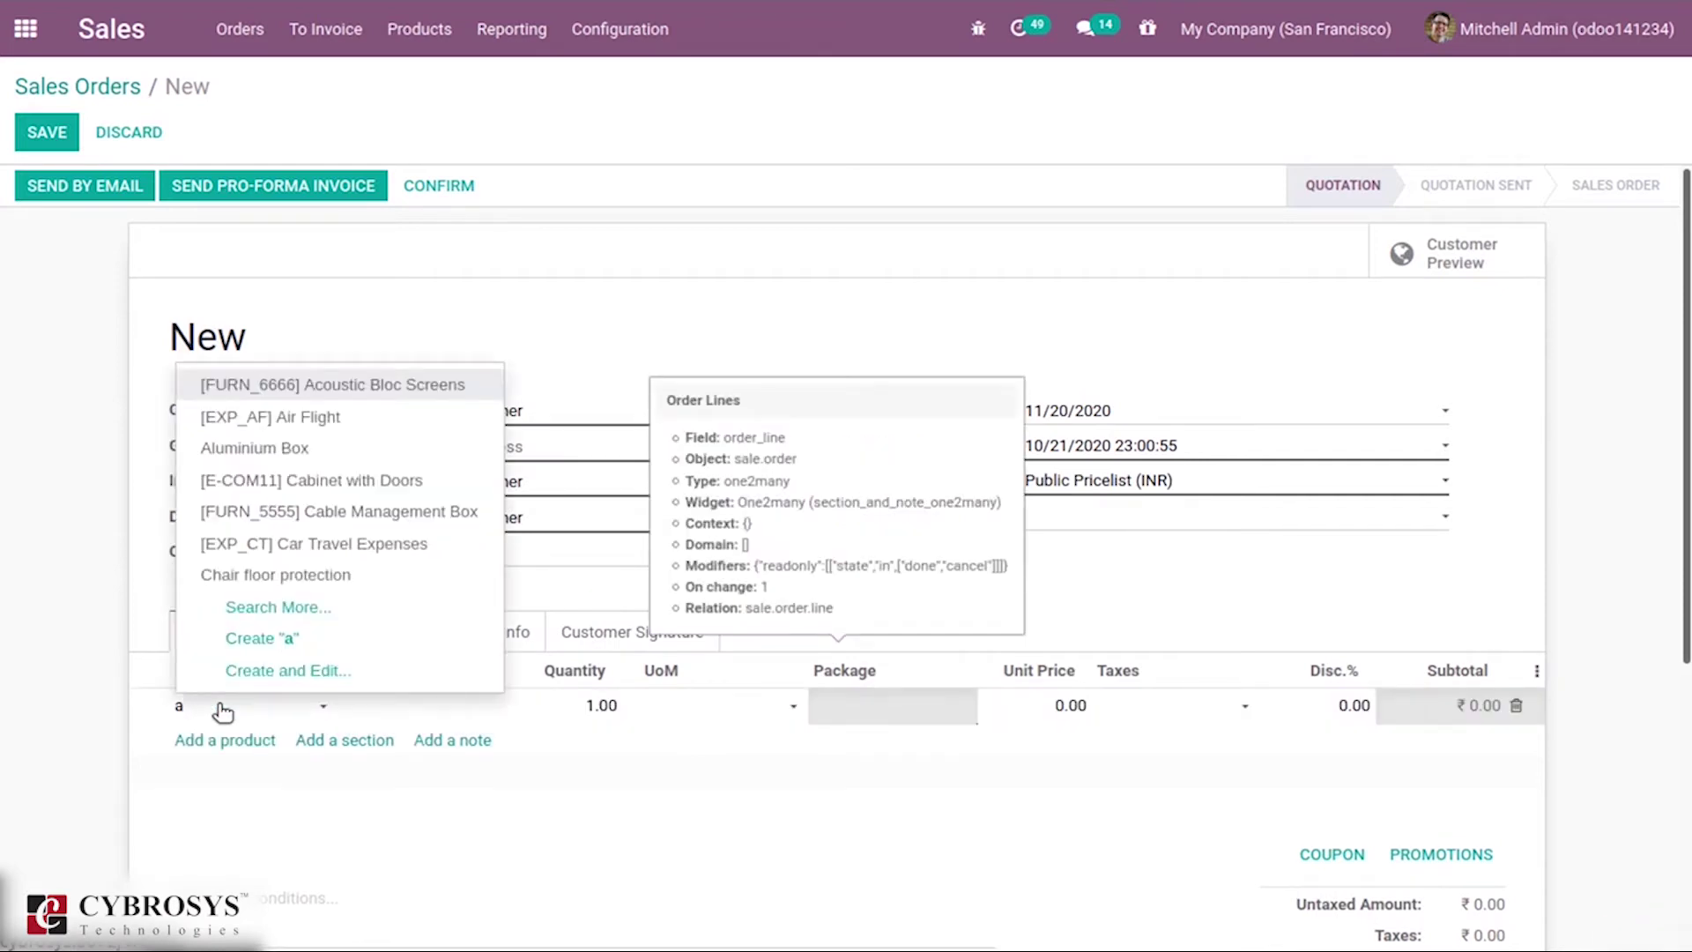
key(BackSpace)
click(1118, 573)
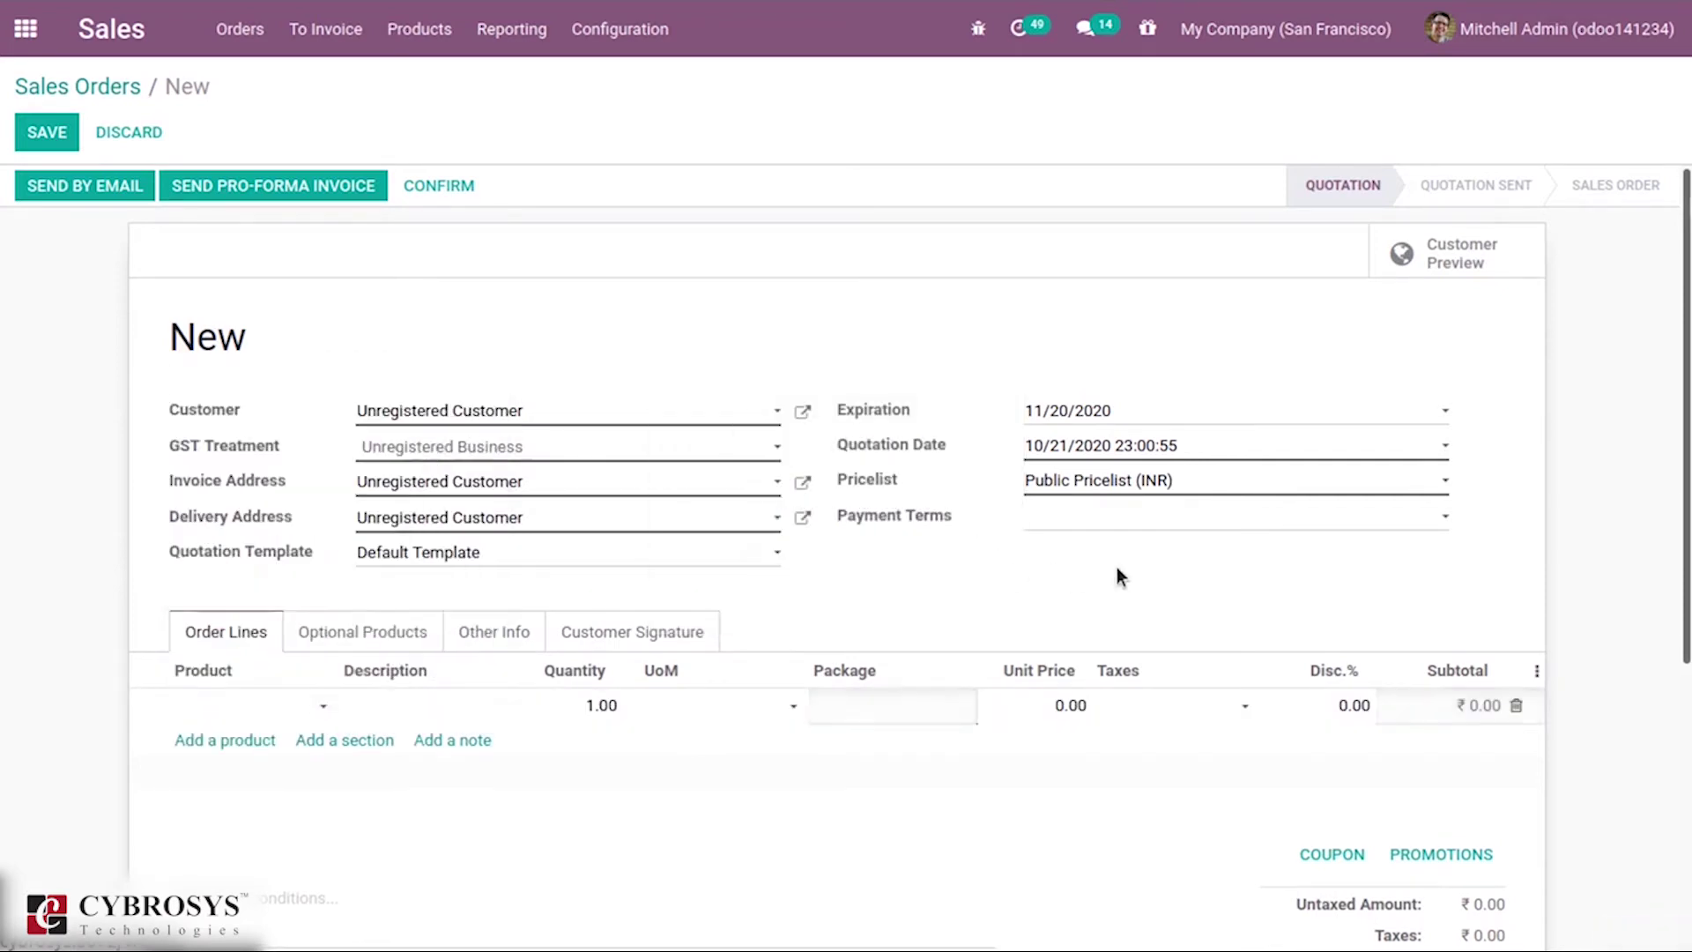
Set the quotation's pricelist to Default pricelist INR (INR) and add Aluminium Box as an order line.
click(1095, 483)
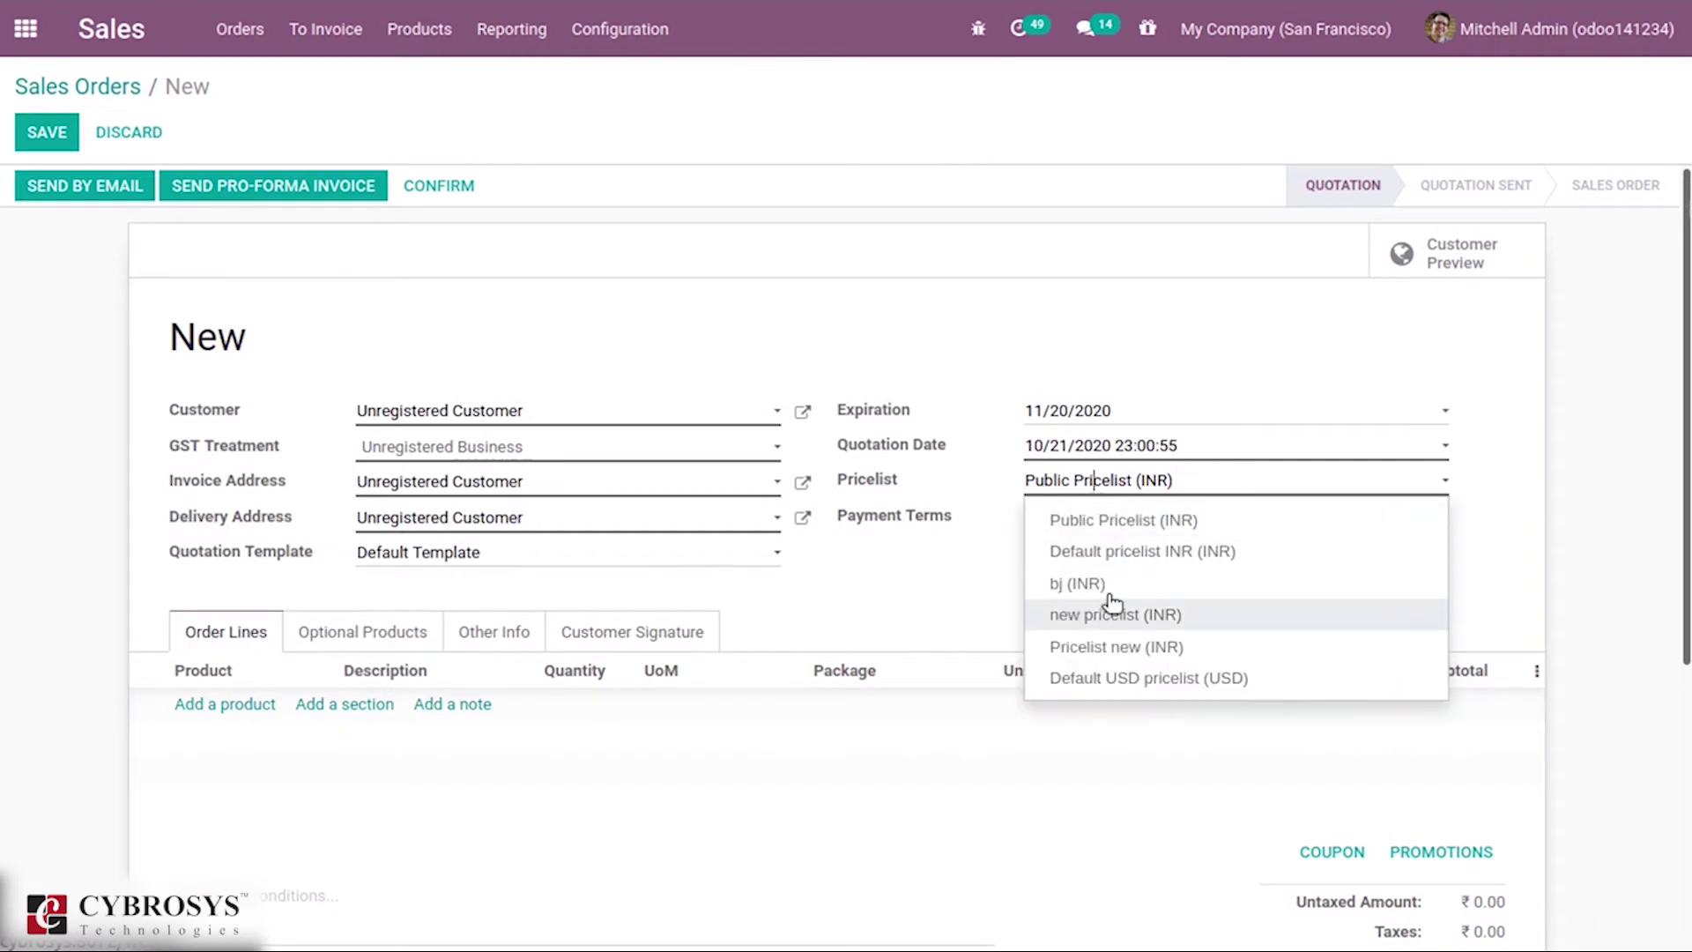
click(1176, 552)
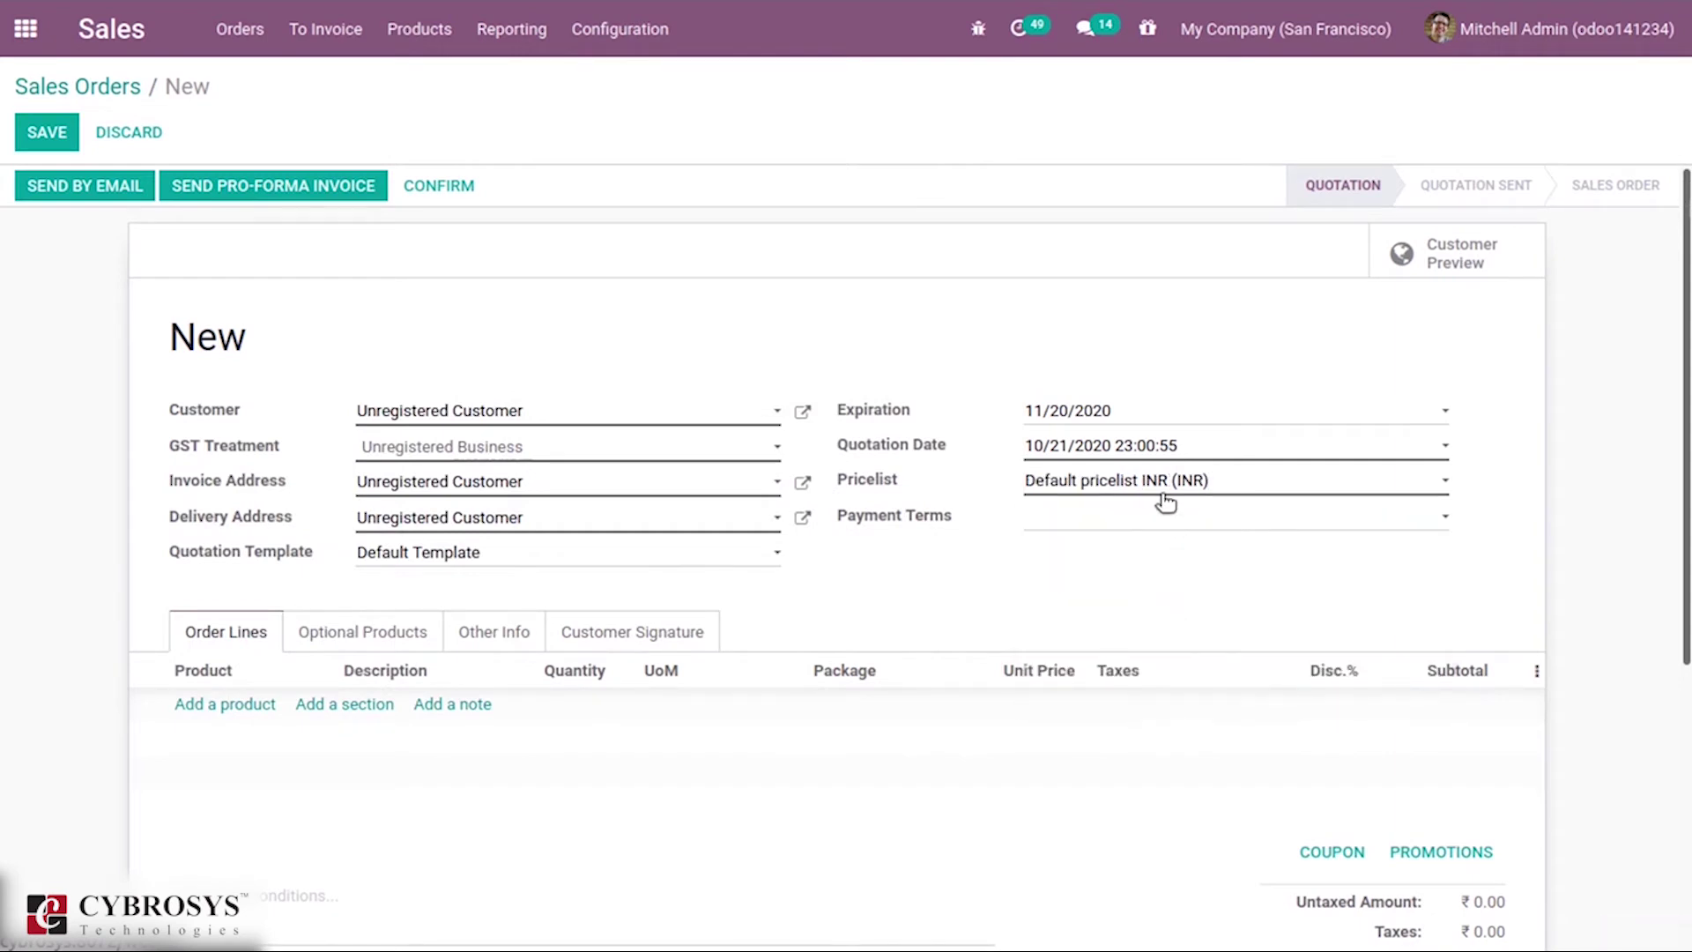
click(222, 706)
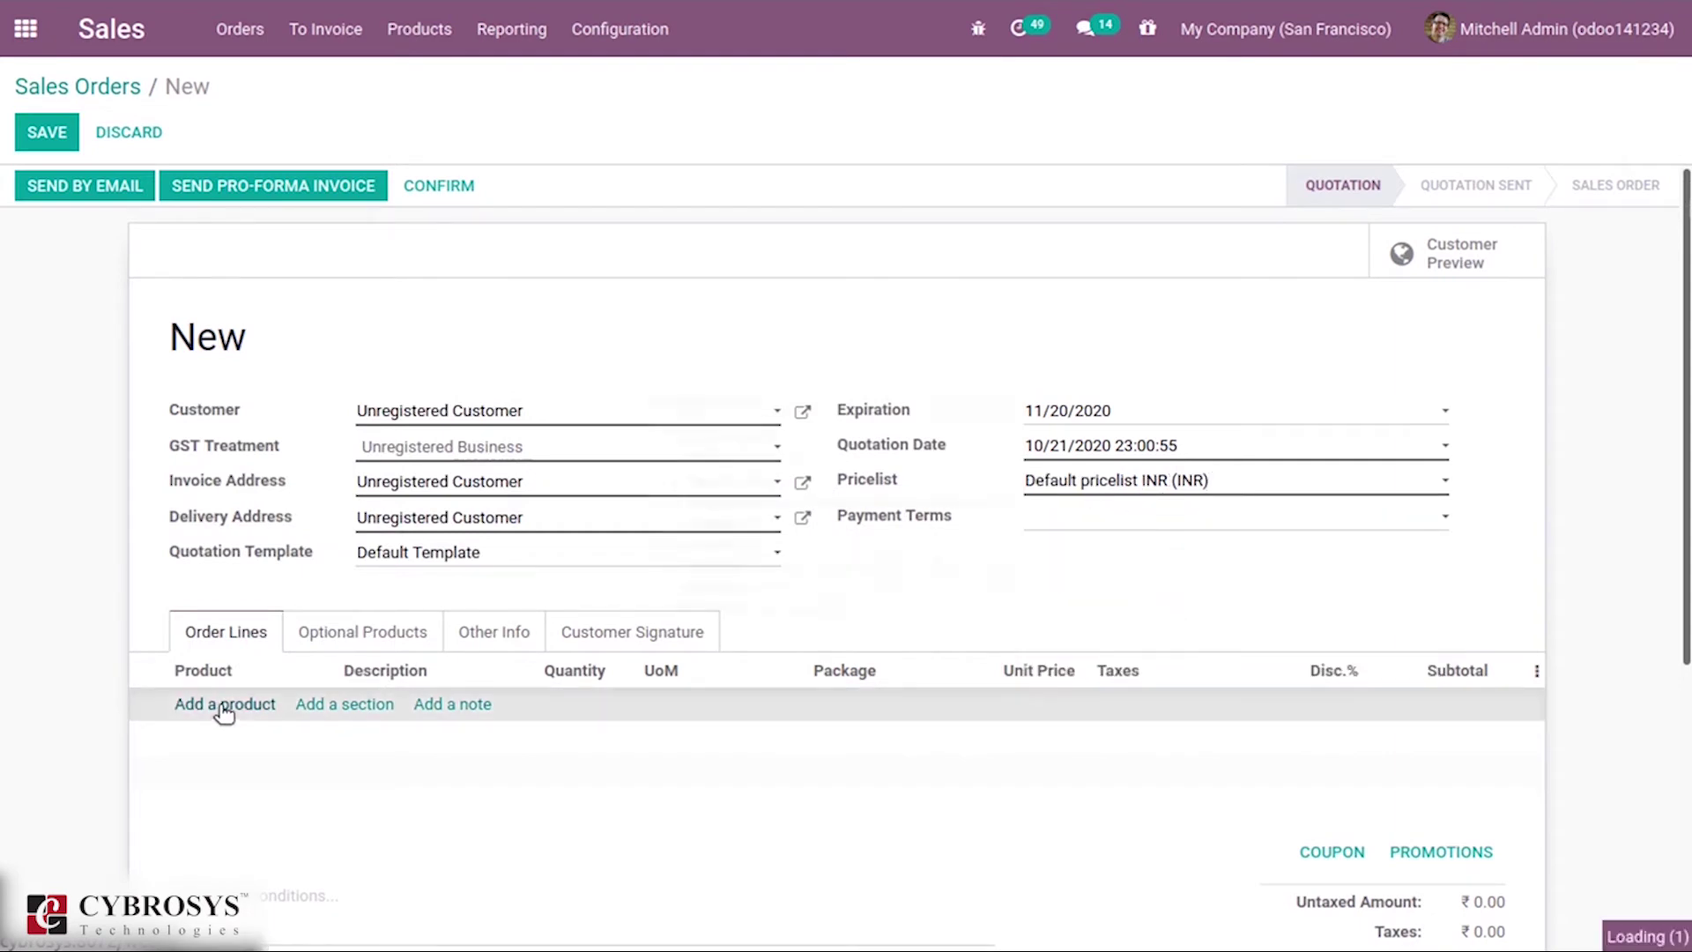
text(a)
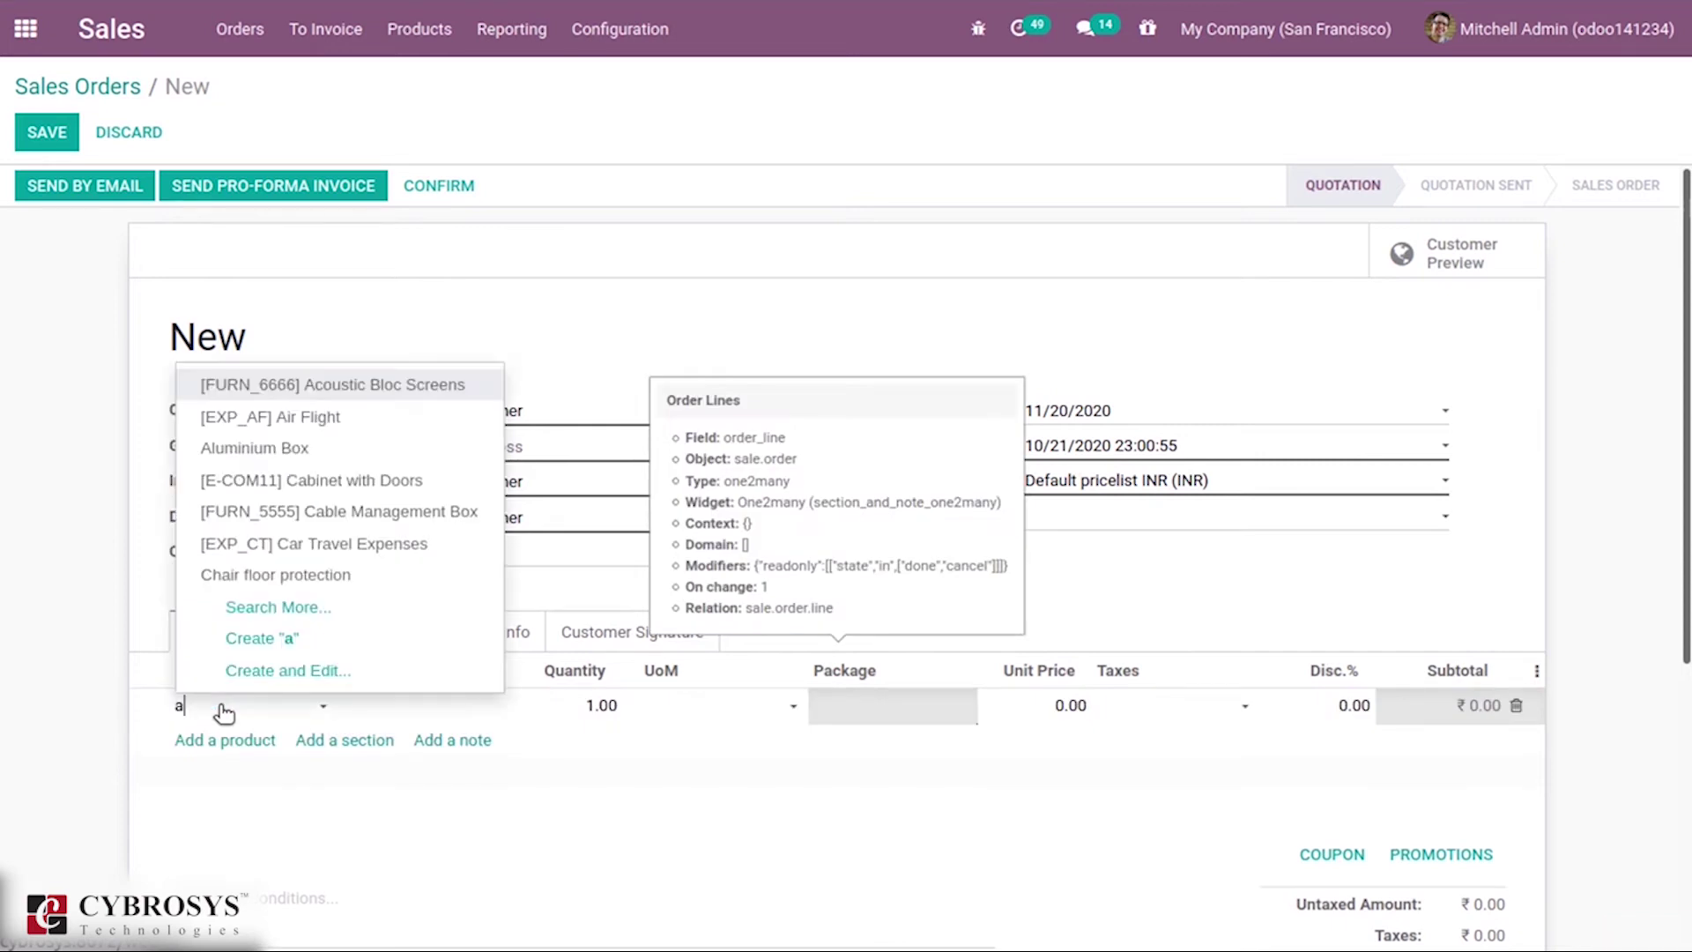
key(Escape)
text(l)
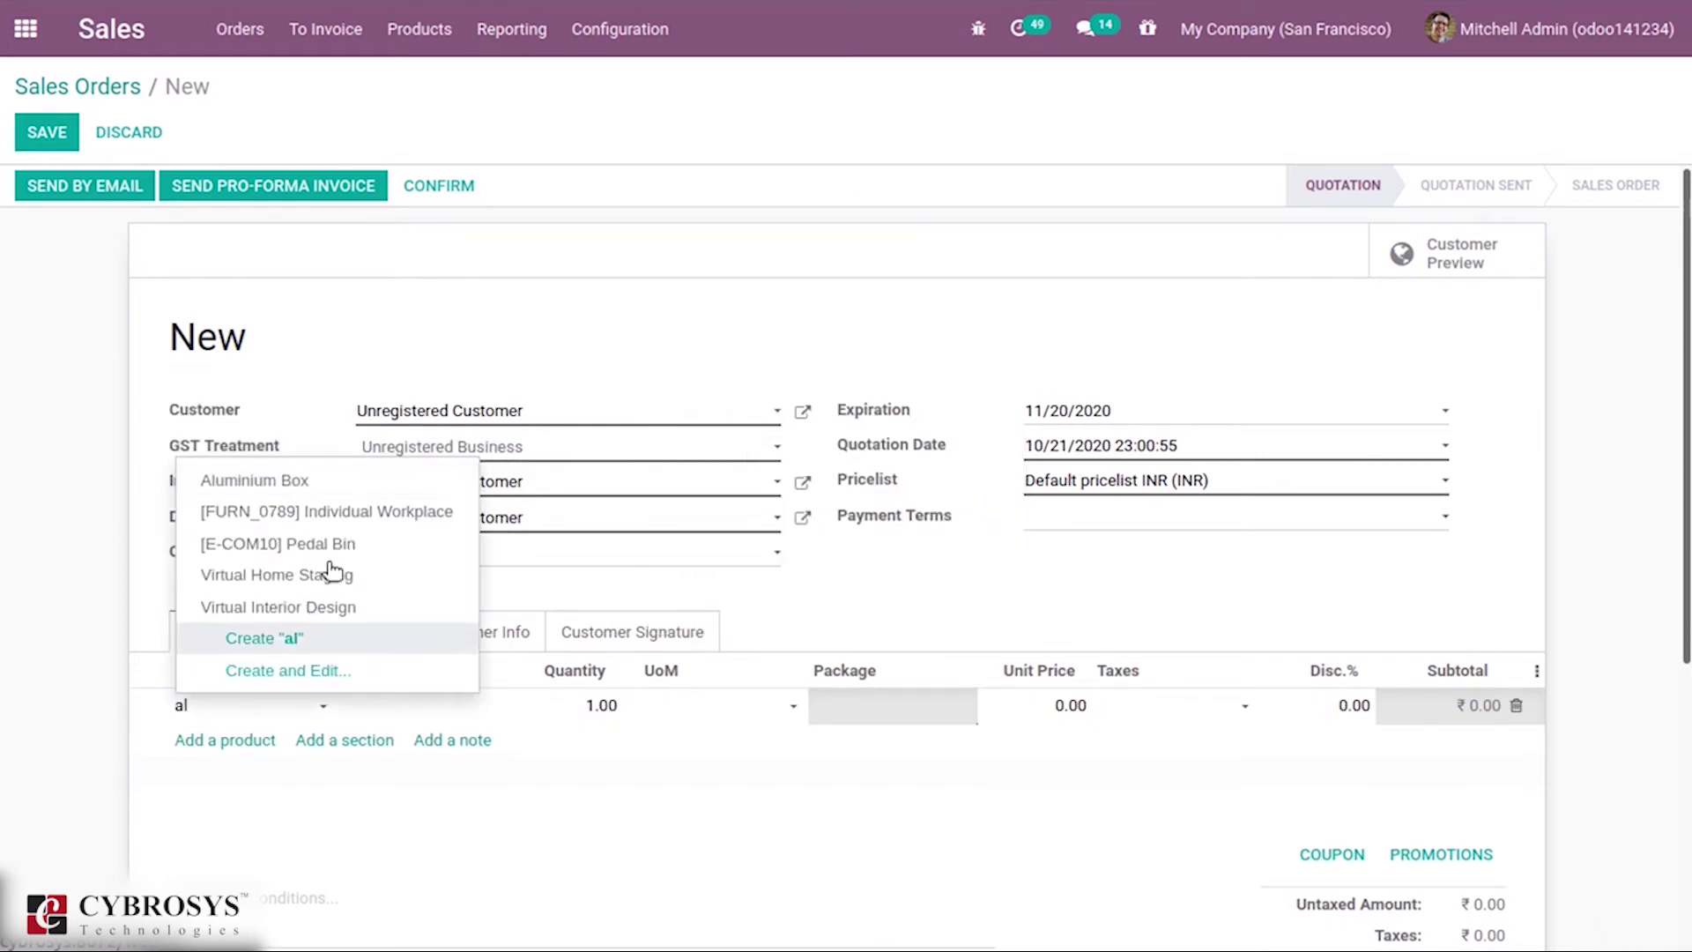
click(275, 483)
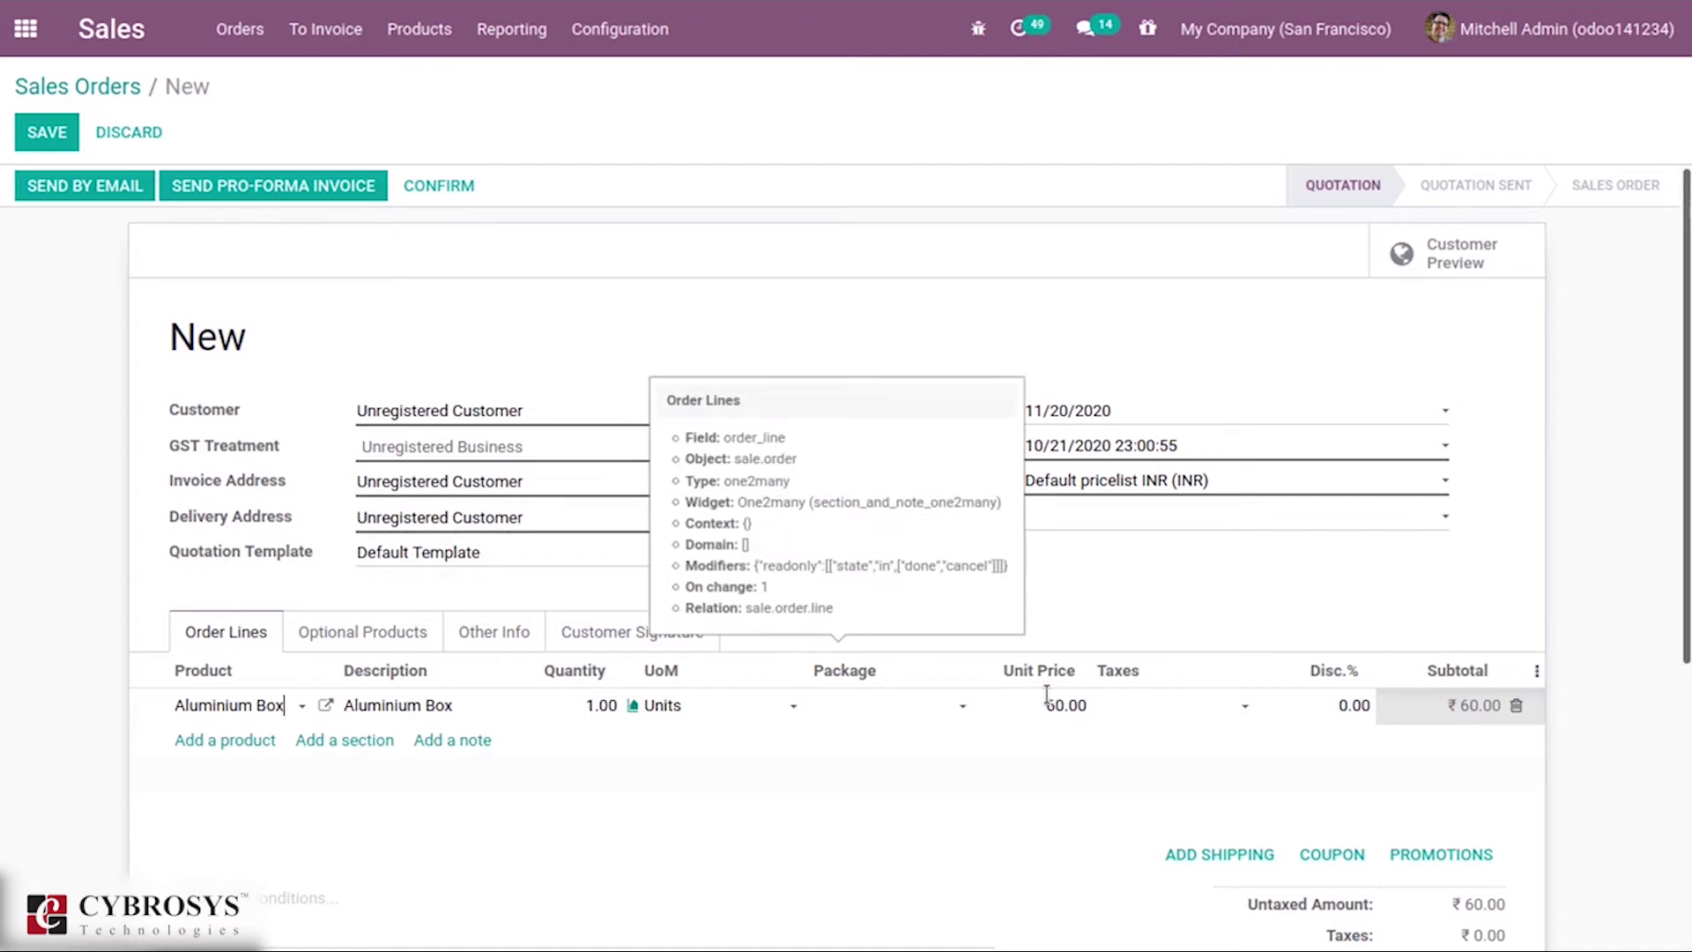
Set the Aluminium Box quantity to 3, save the quotation and return to the sales orders list.
click(583, 703)
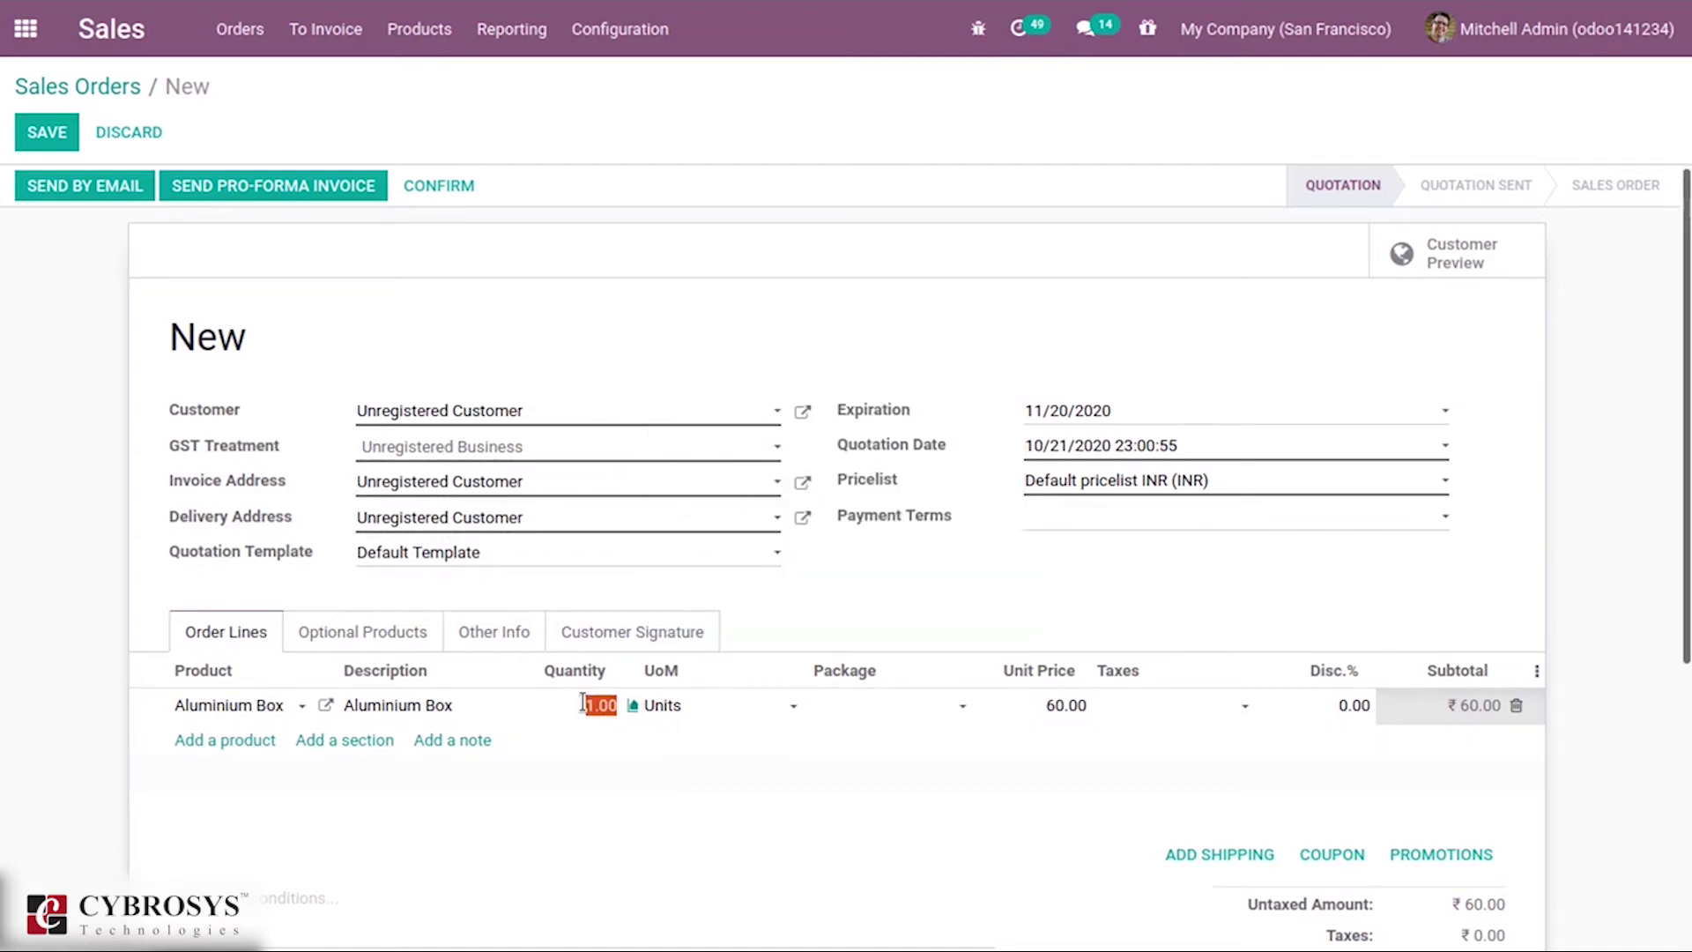
text(3)
click(1049, 601)
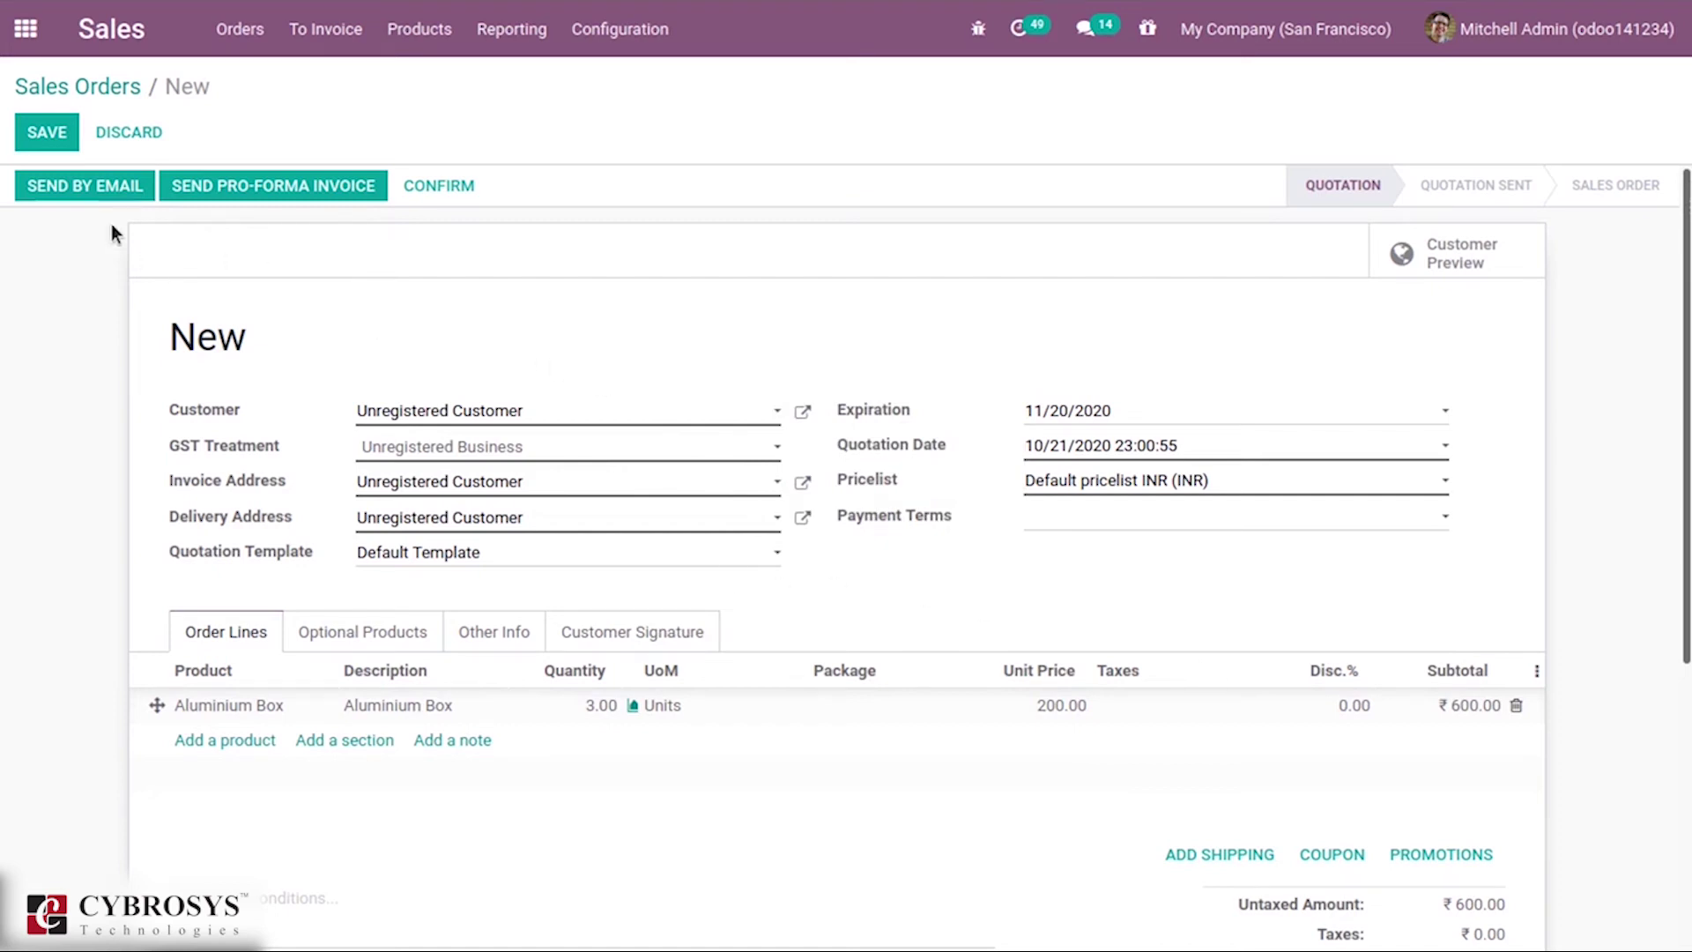
click(56, 133)
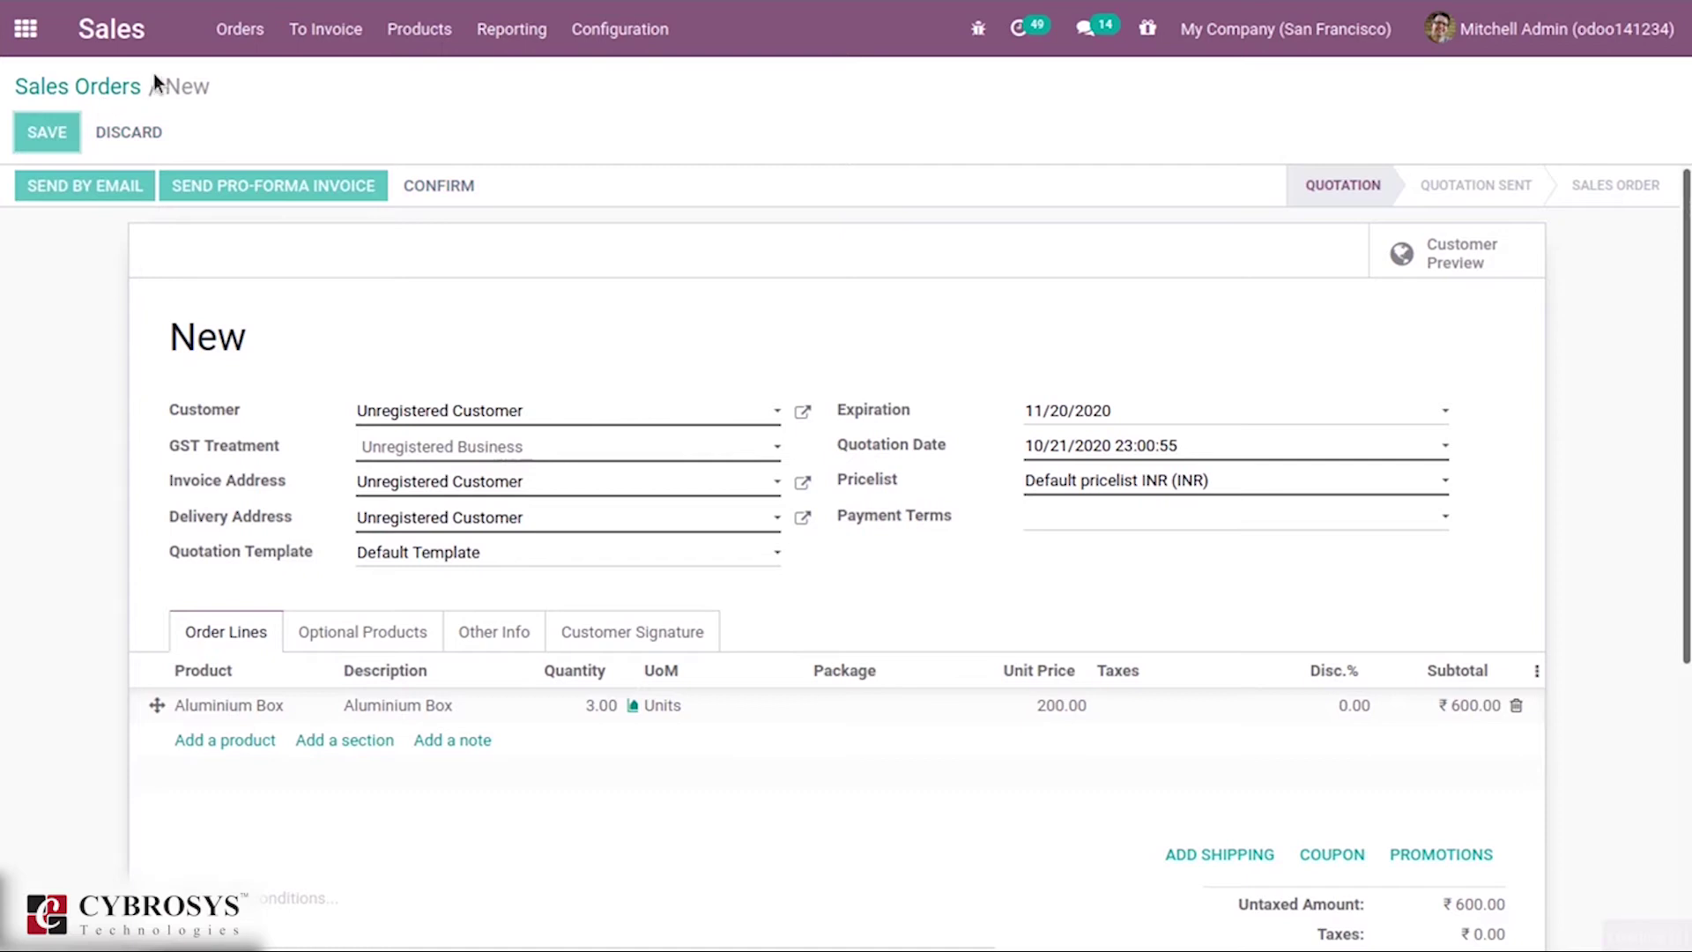
click(128, 89)
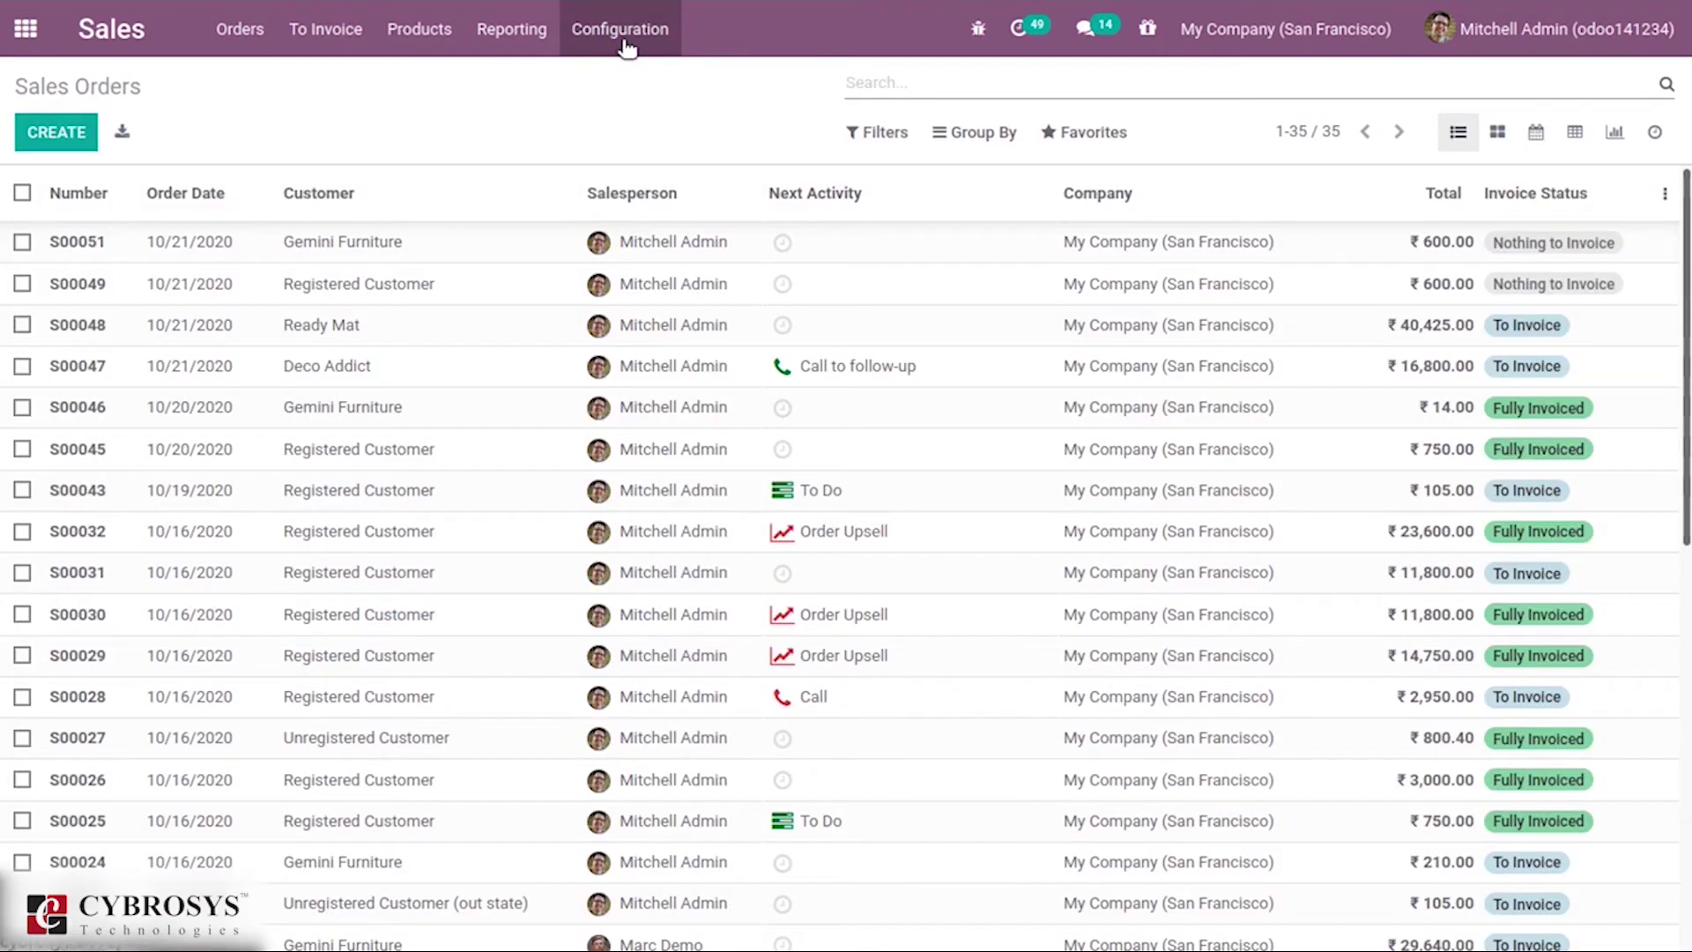
Switch the Sales pricelists setting to Advanced price rules (discounts, formulas) and save the settings.
click(623, 44)
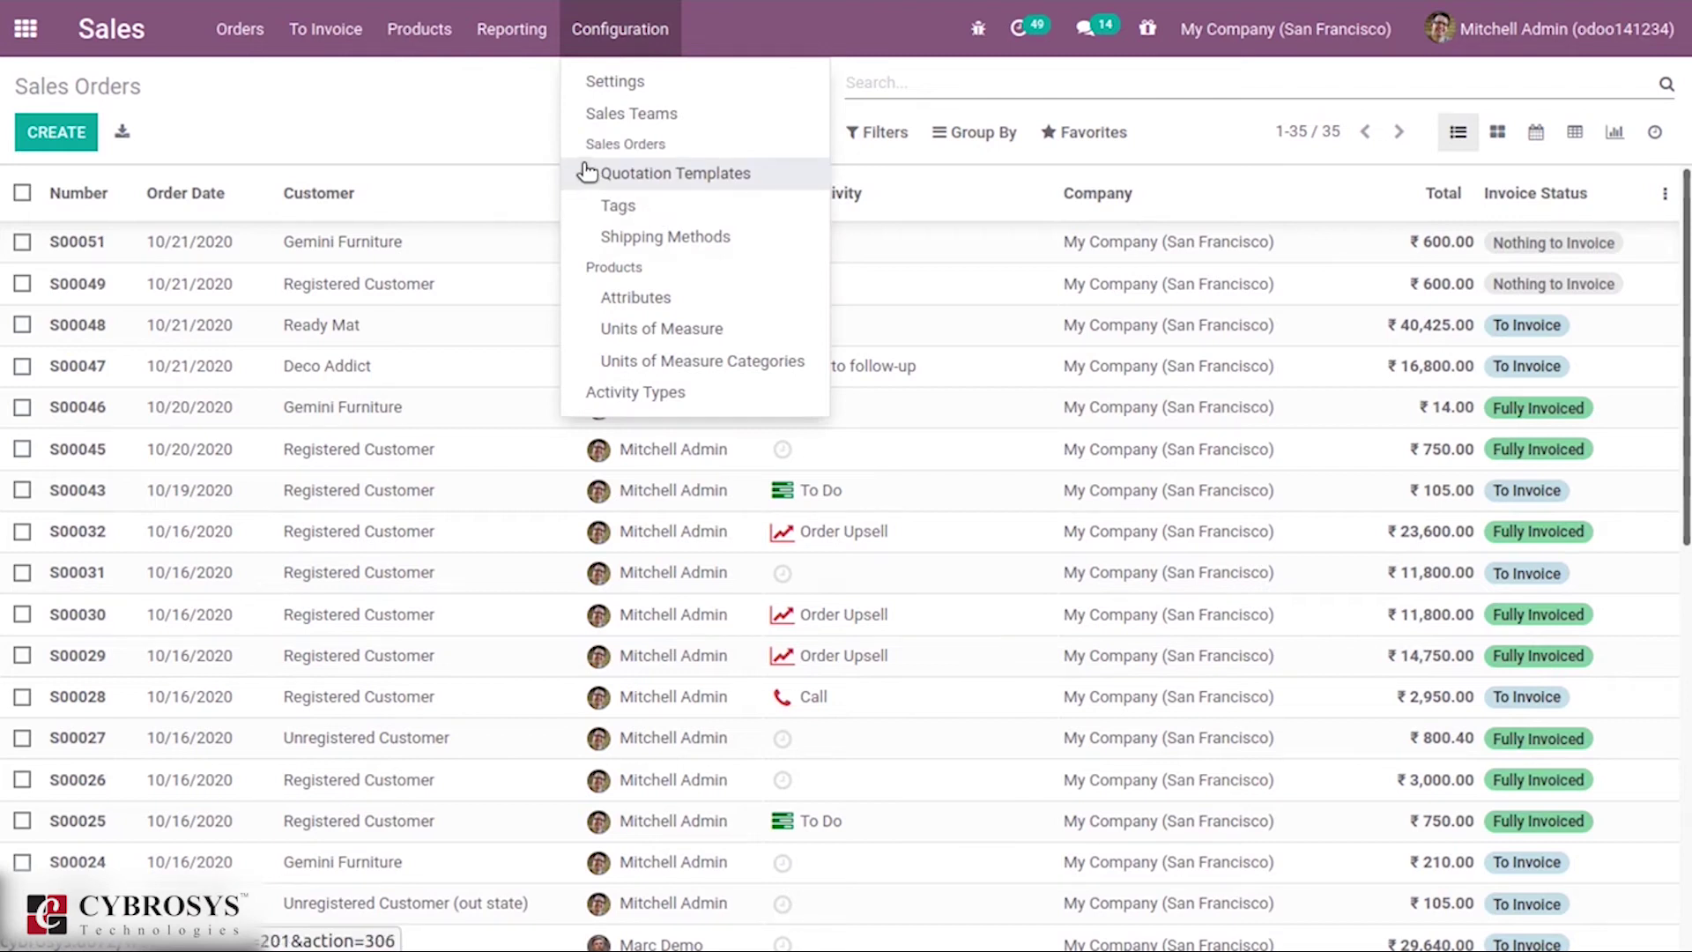
click(613, 82)
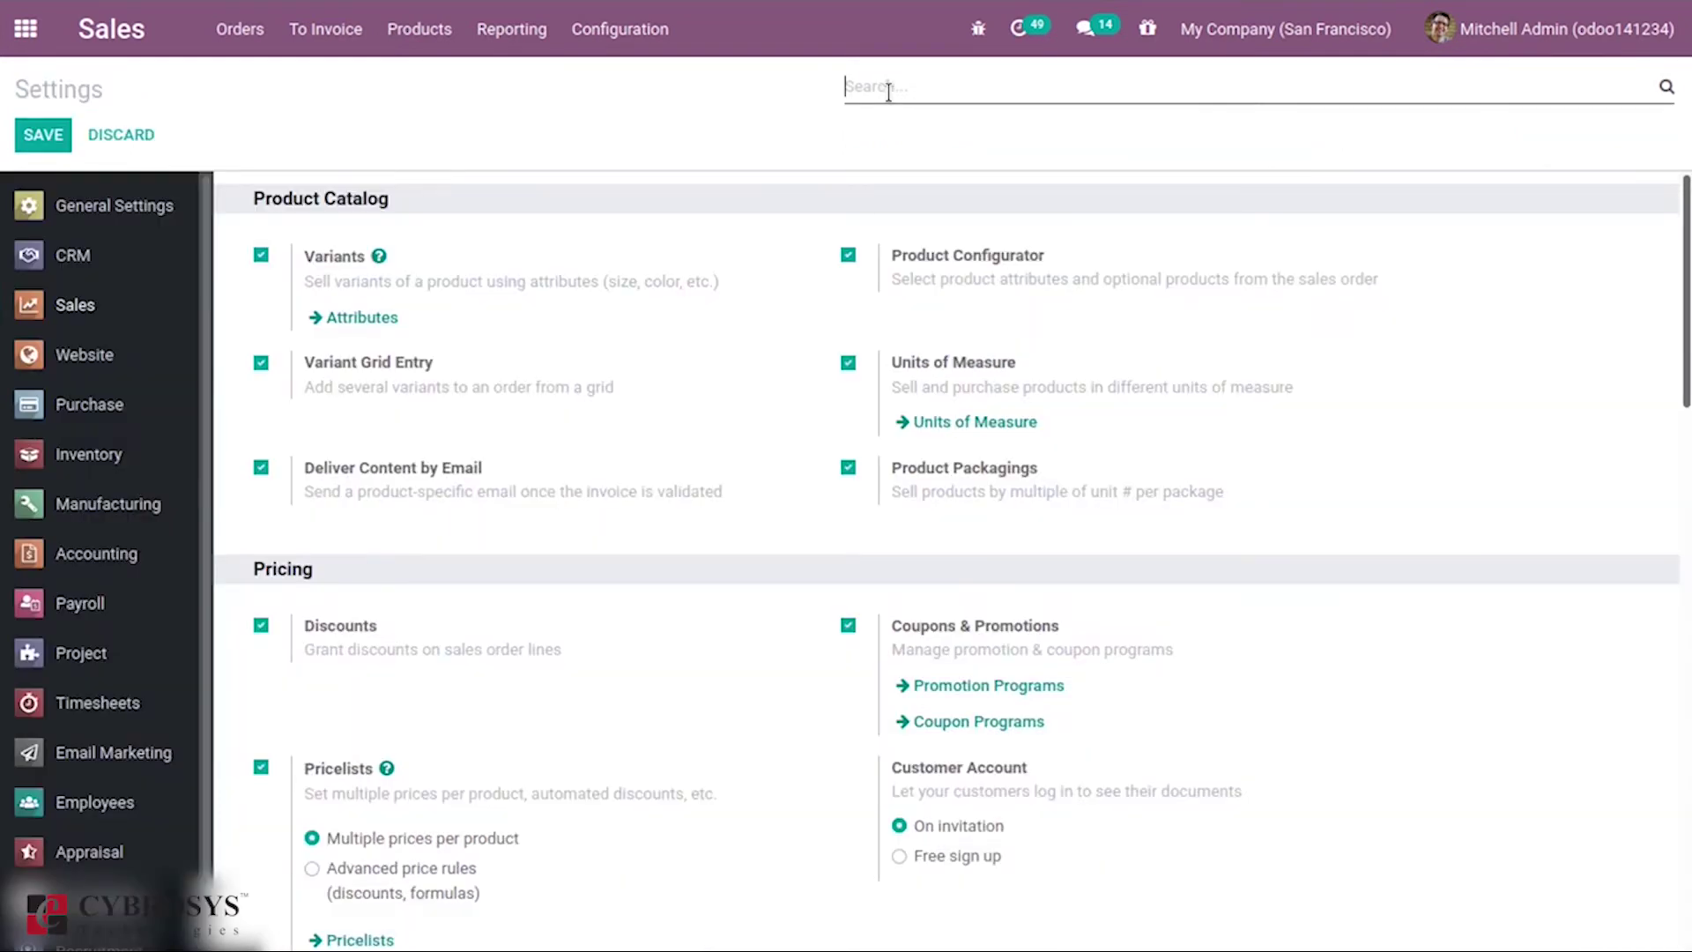
text(pri)
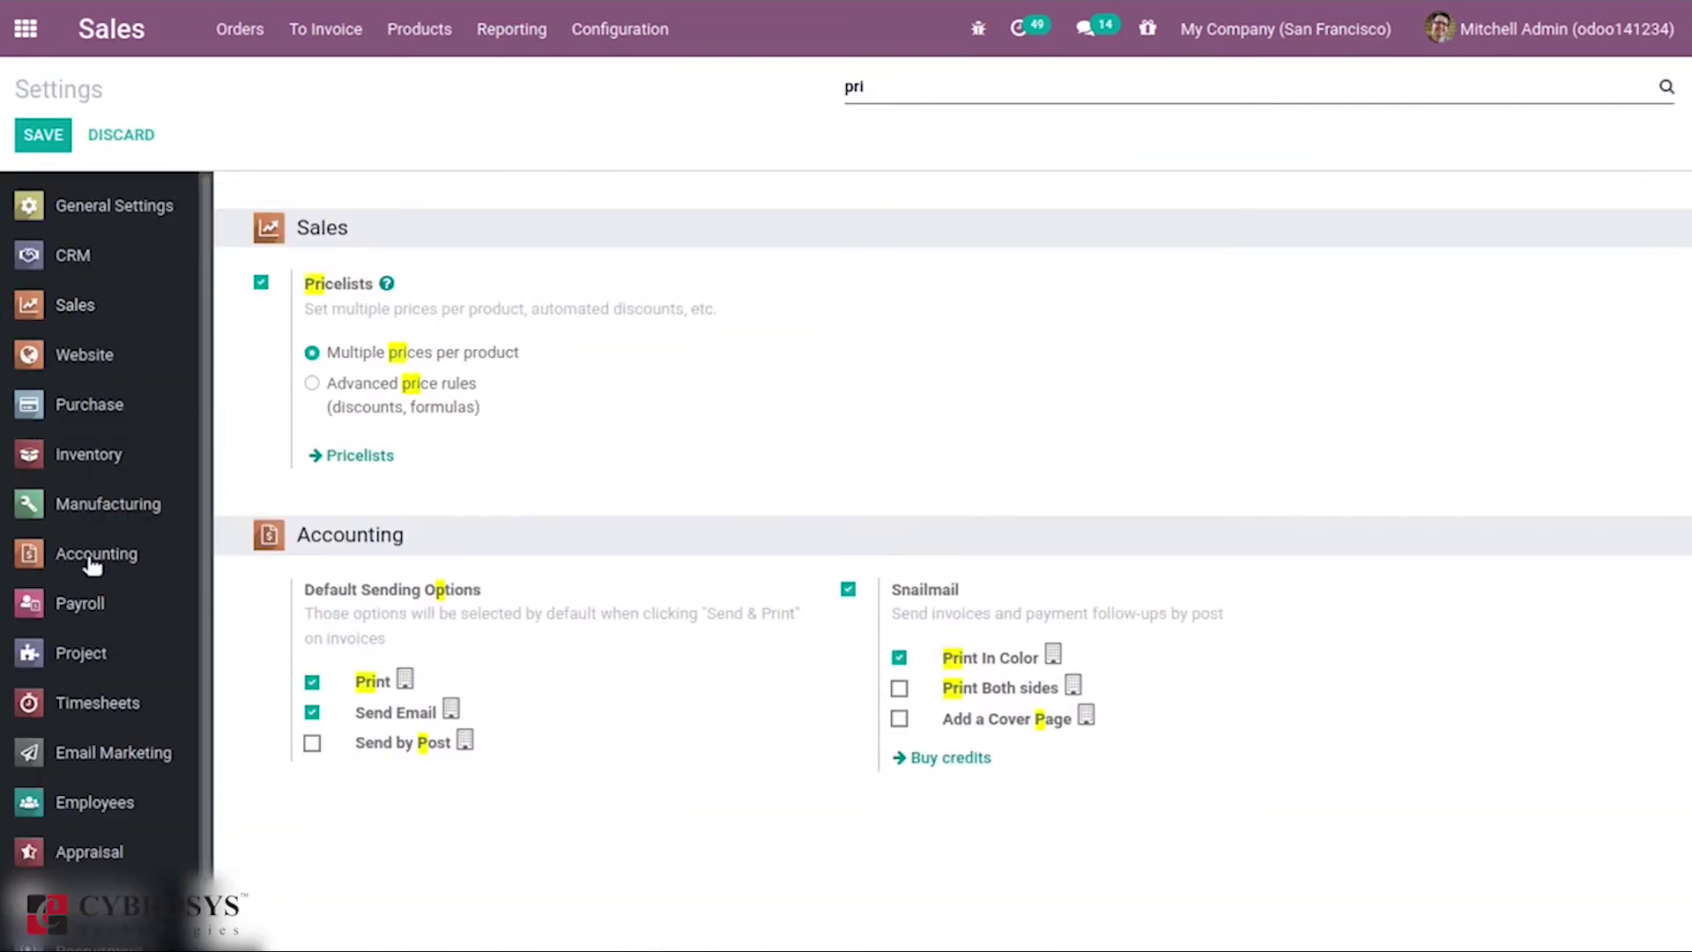
click(437, 383)
click(22, 141)
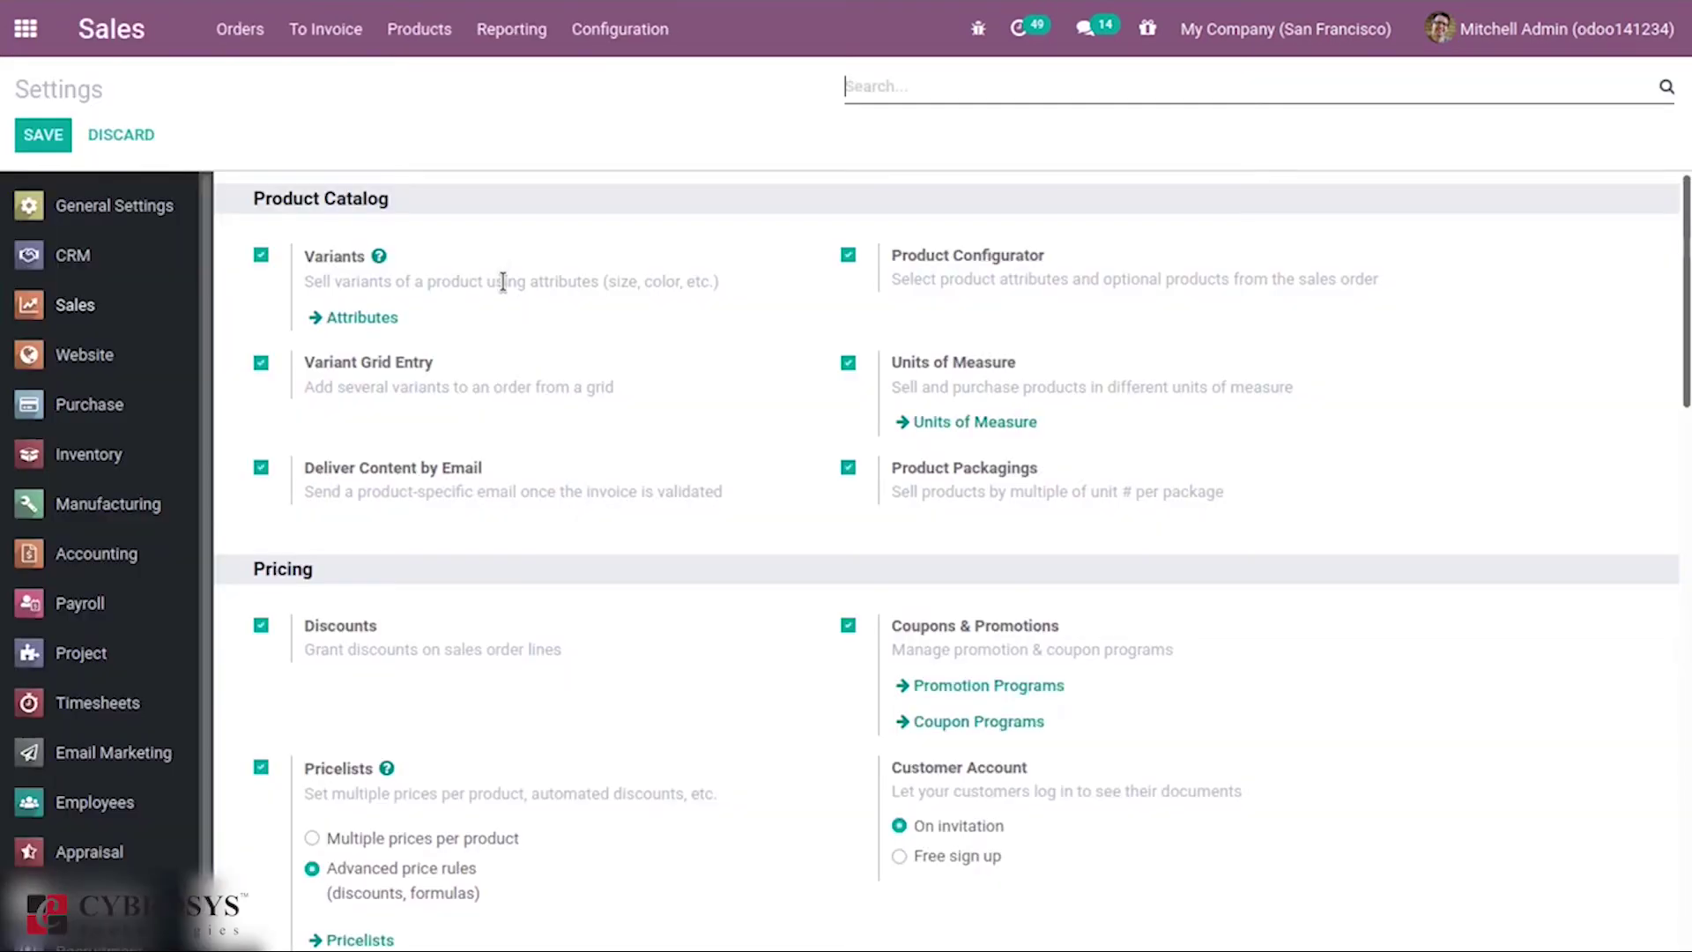
Open Default pricelist INR from the product pricelists and put it in edit mode.
click(421, 30)
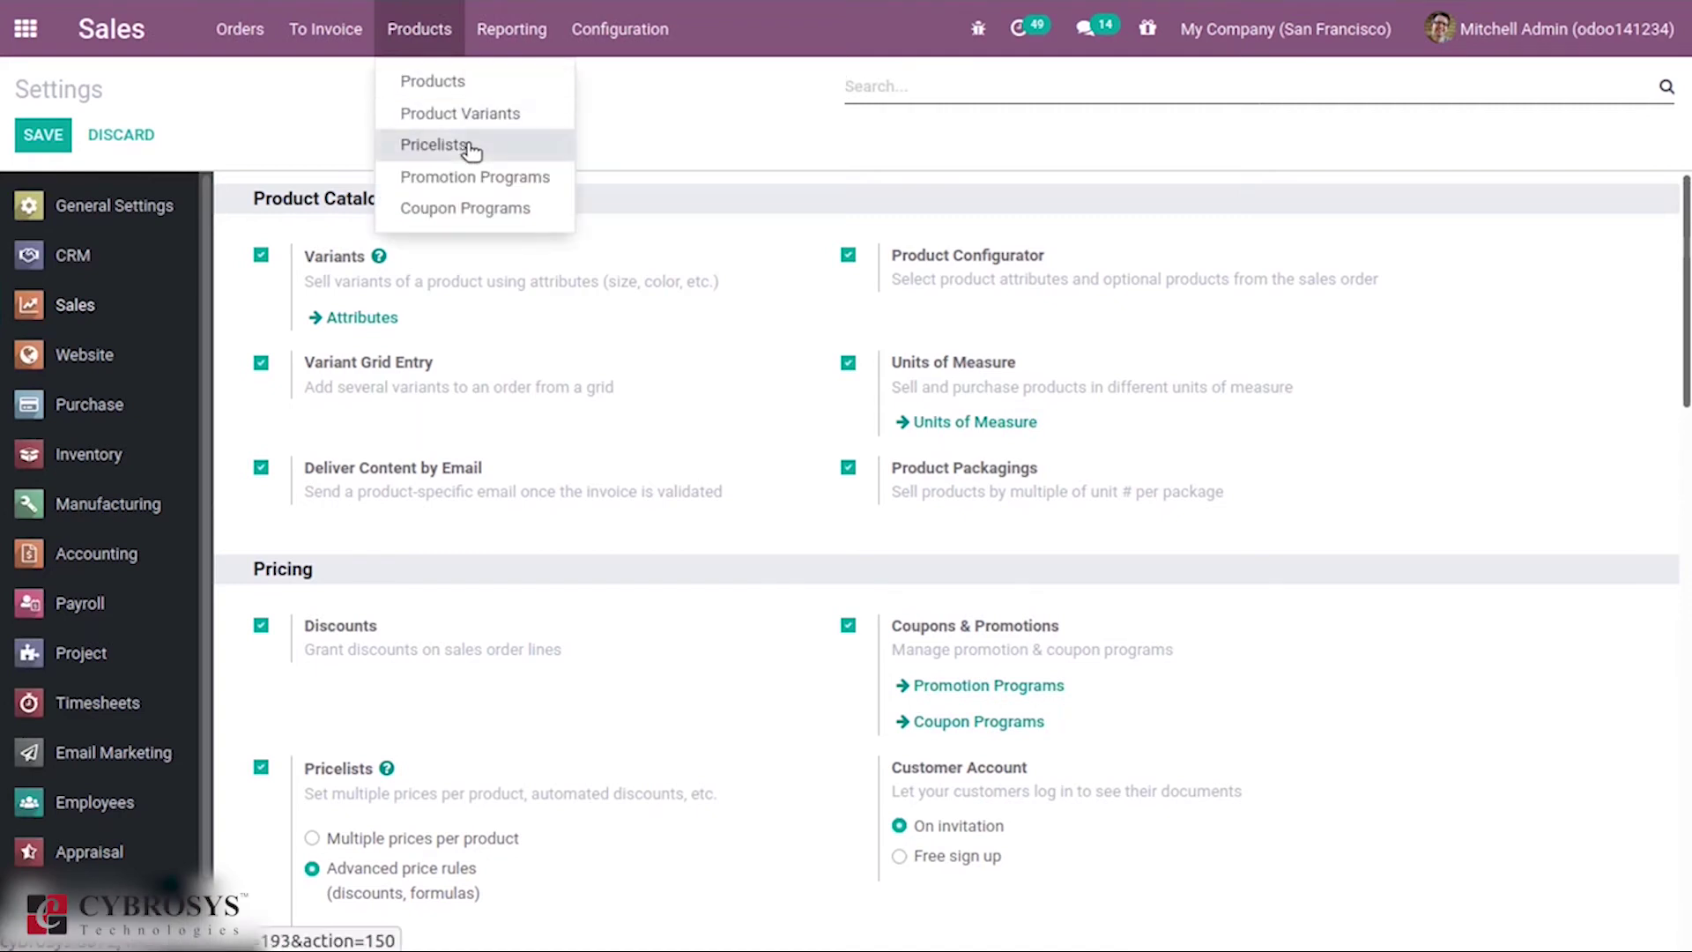
click(467, 145)
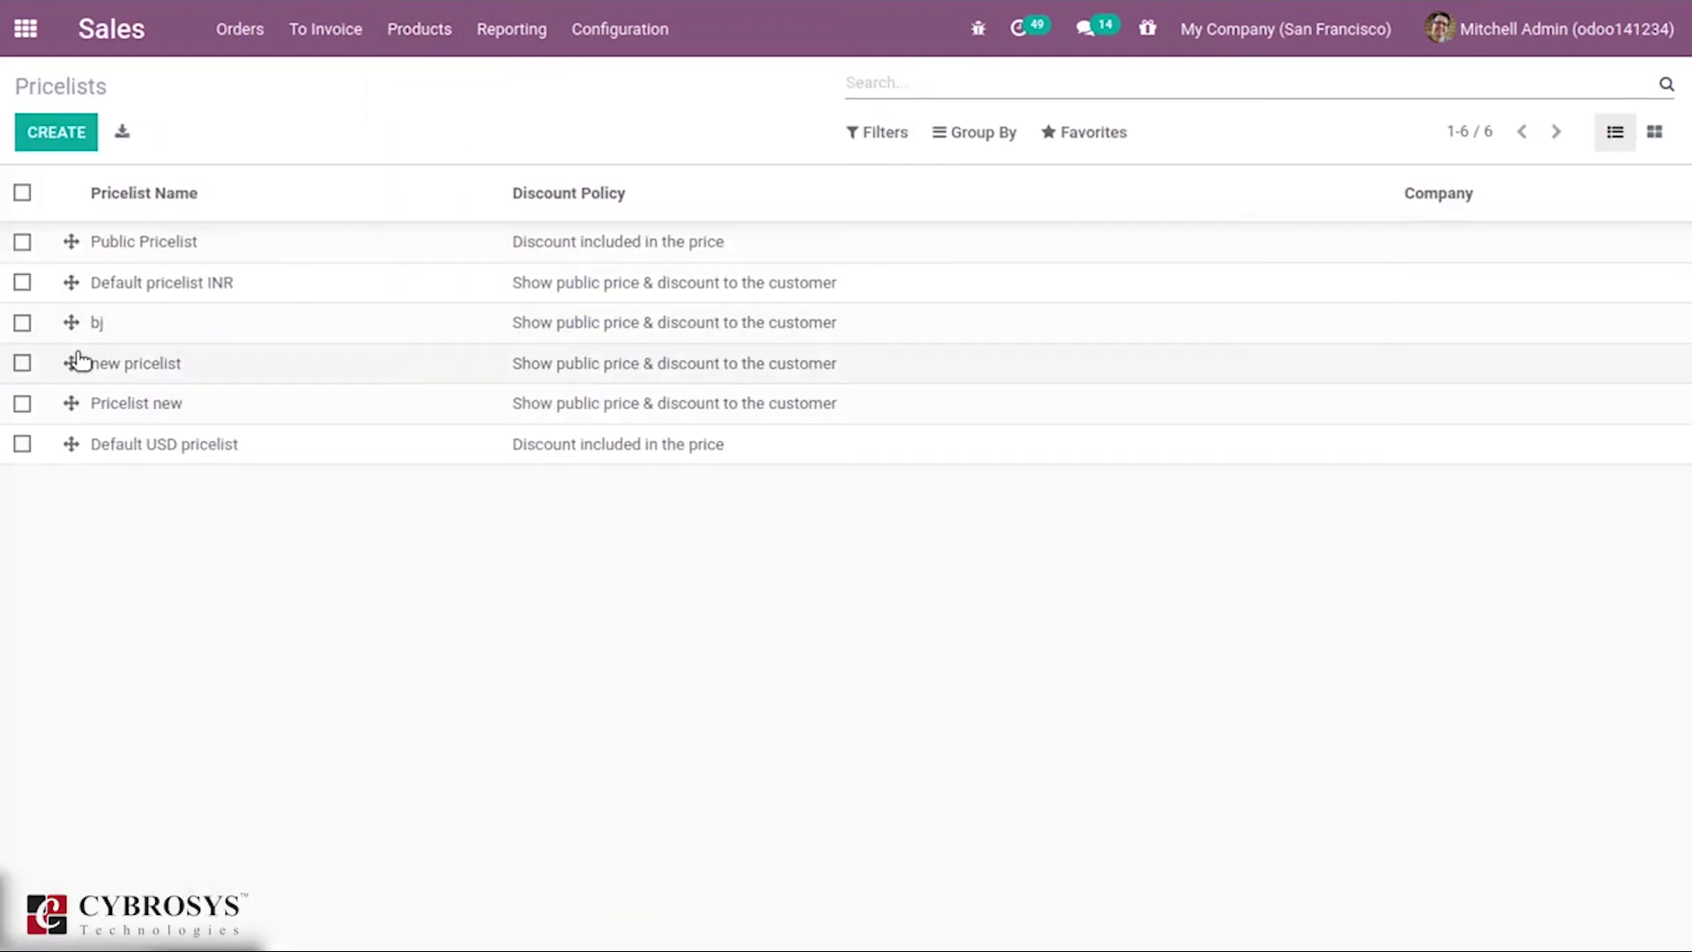
click(198, 283)
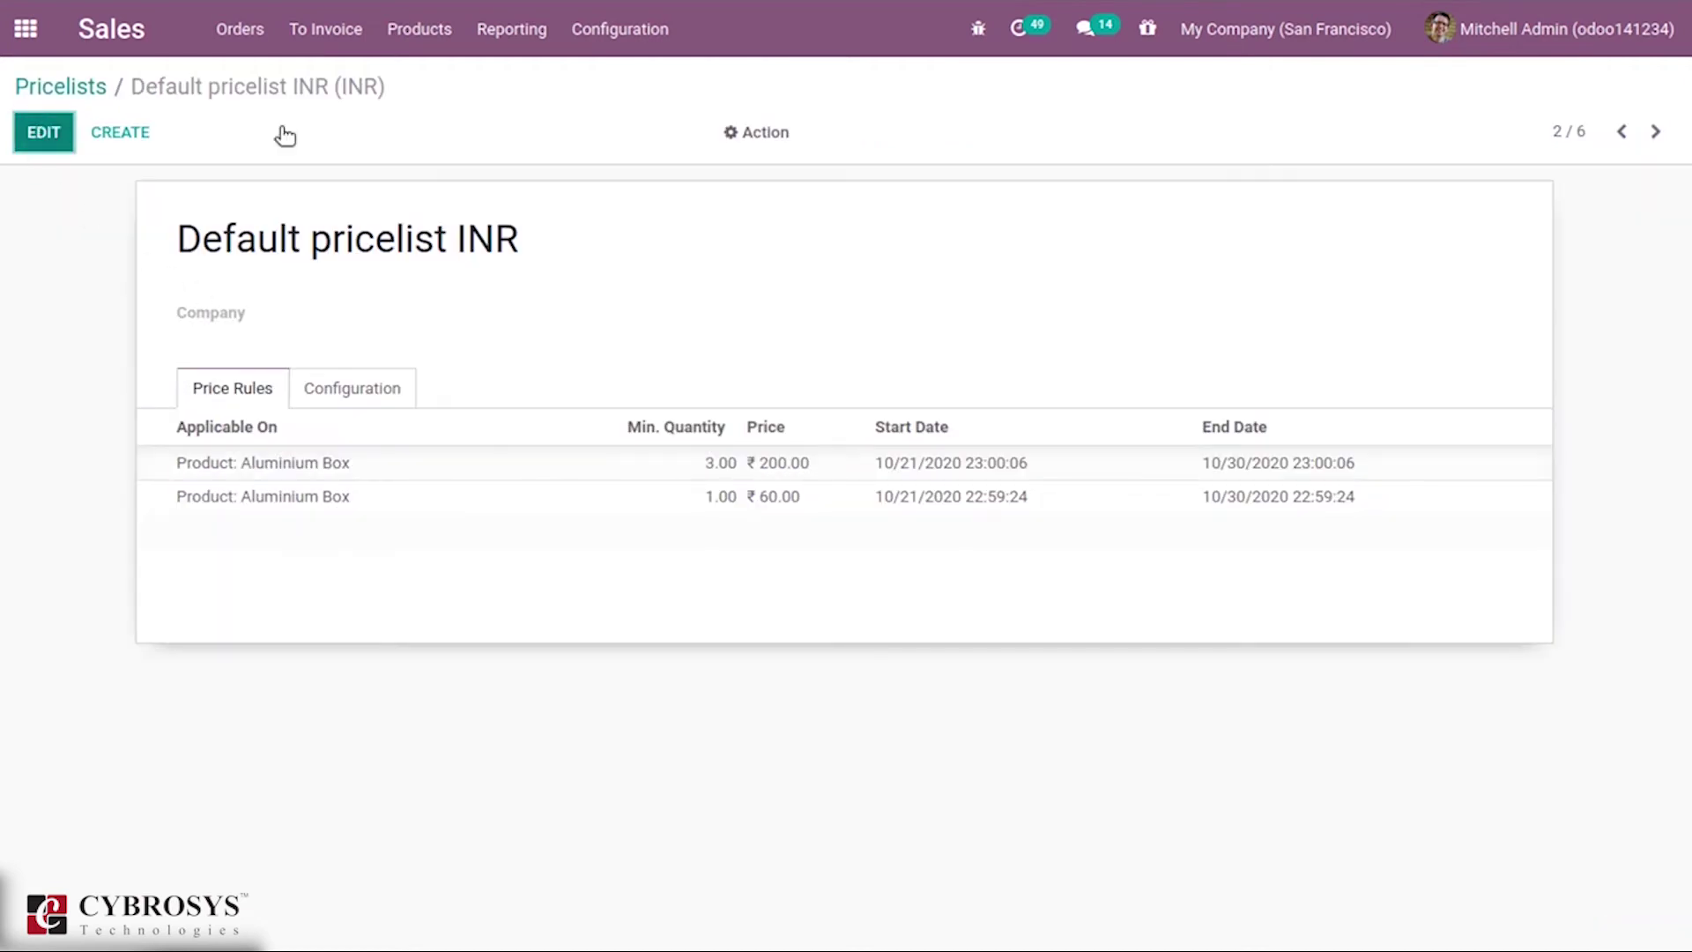
click(77, 90)
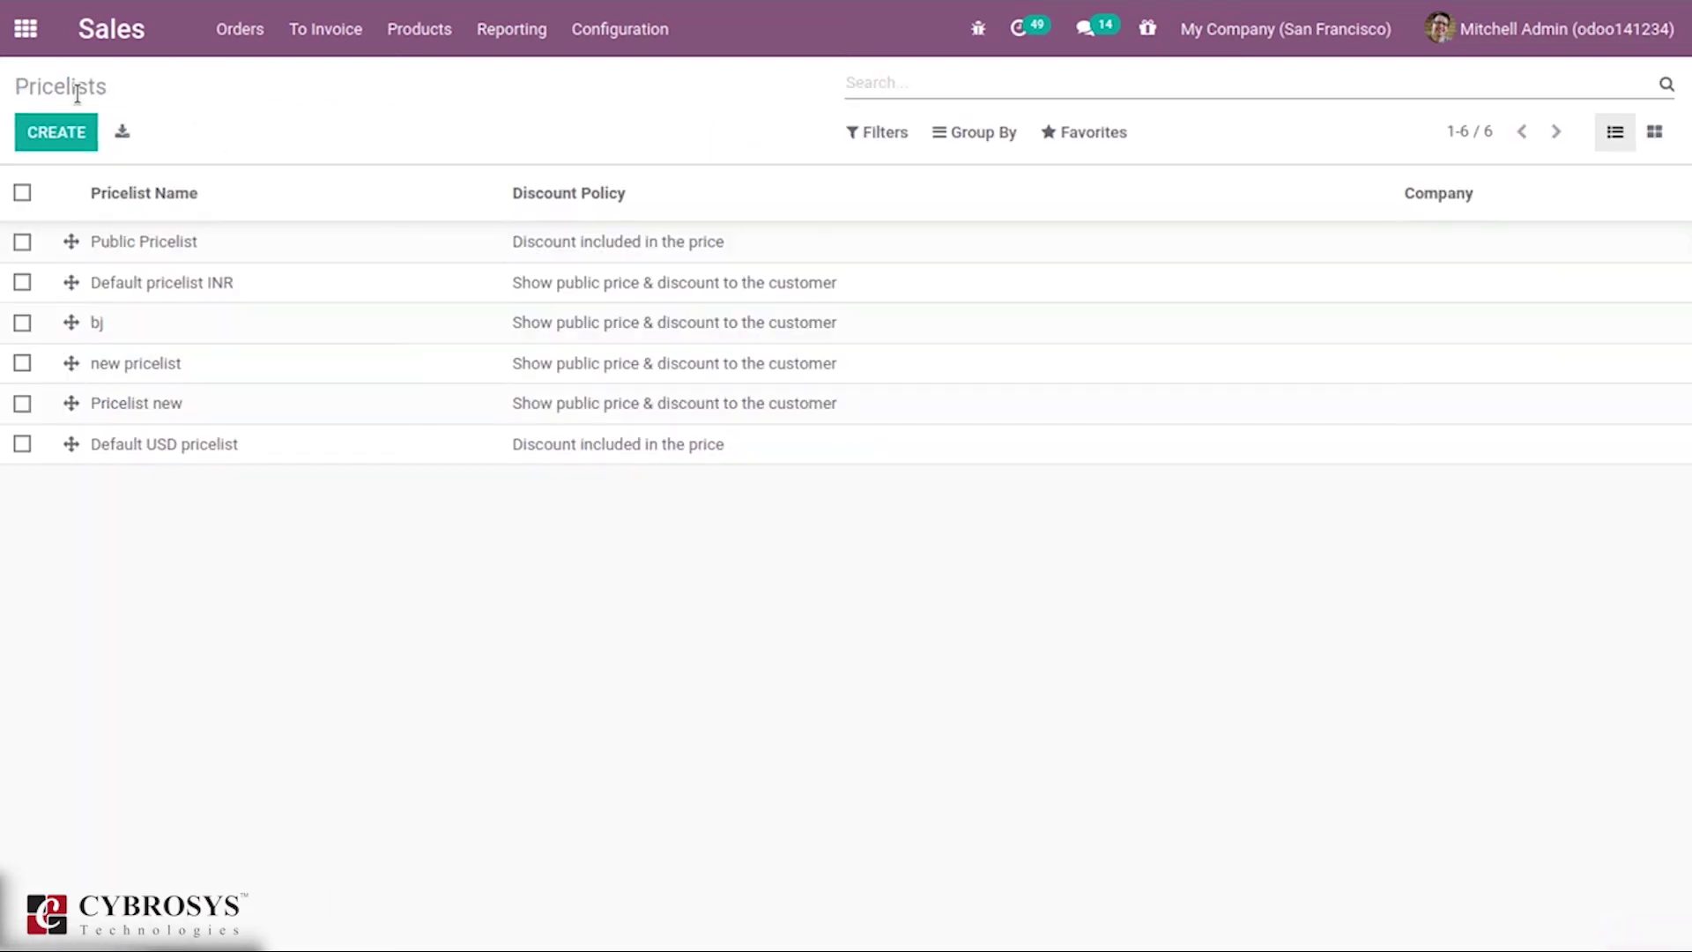
click(170, 280)
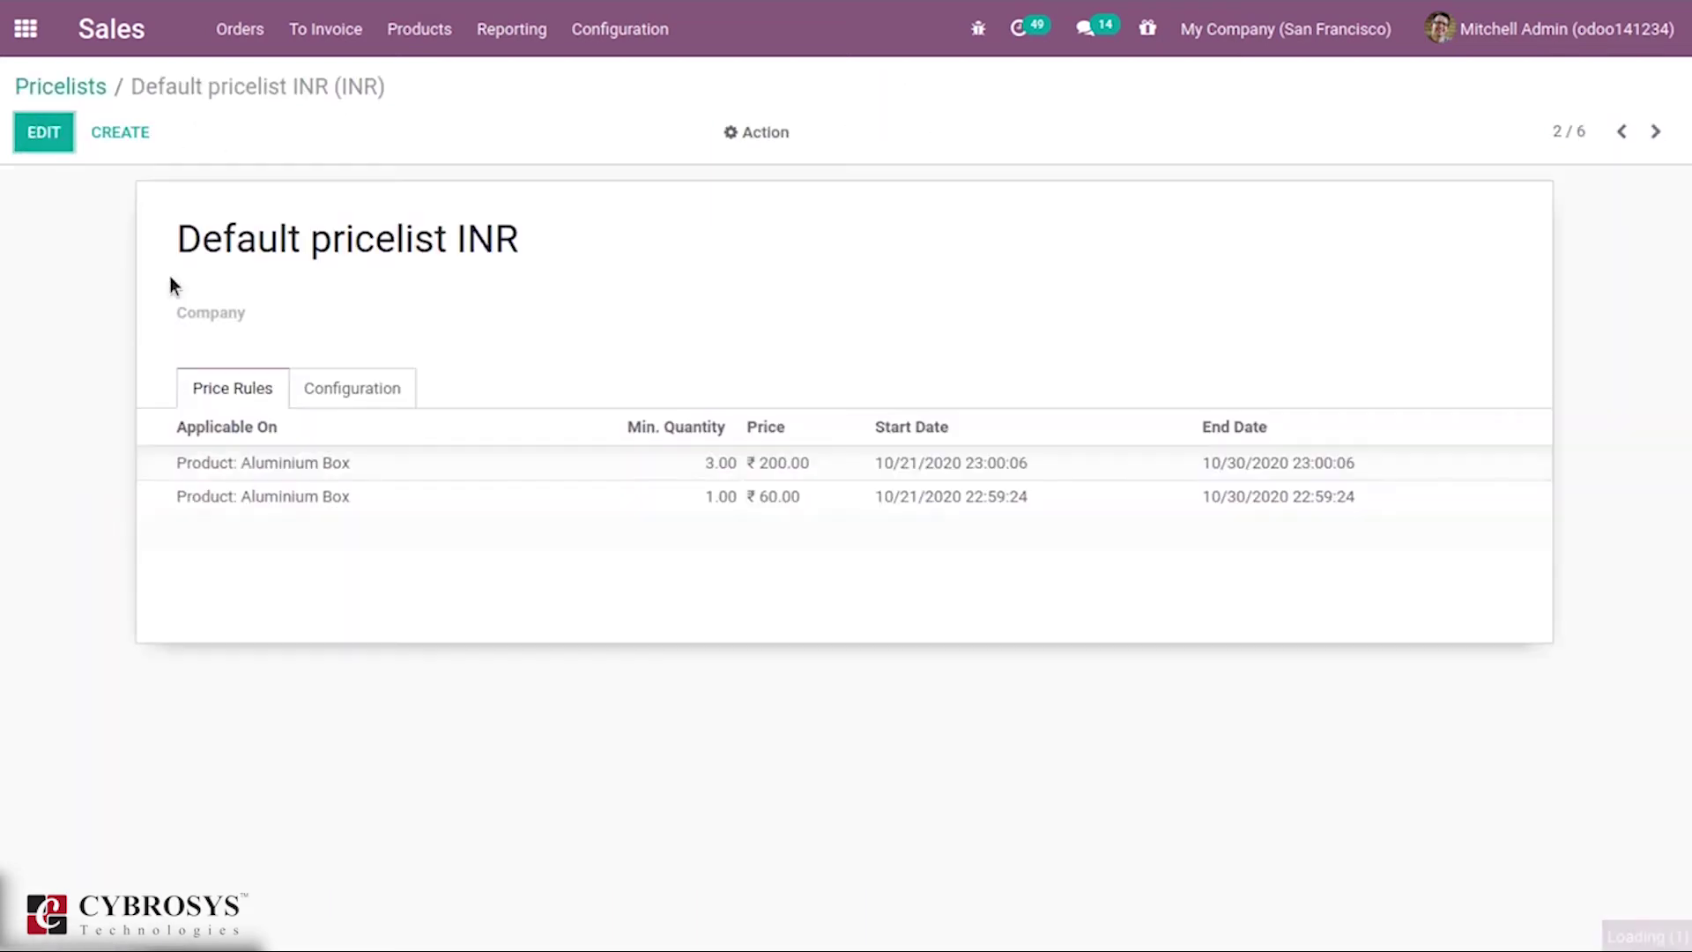
click(40, 134)
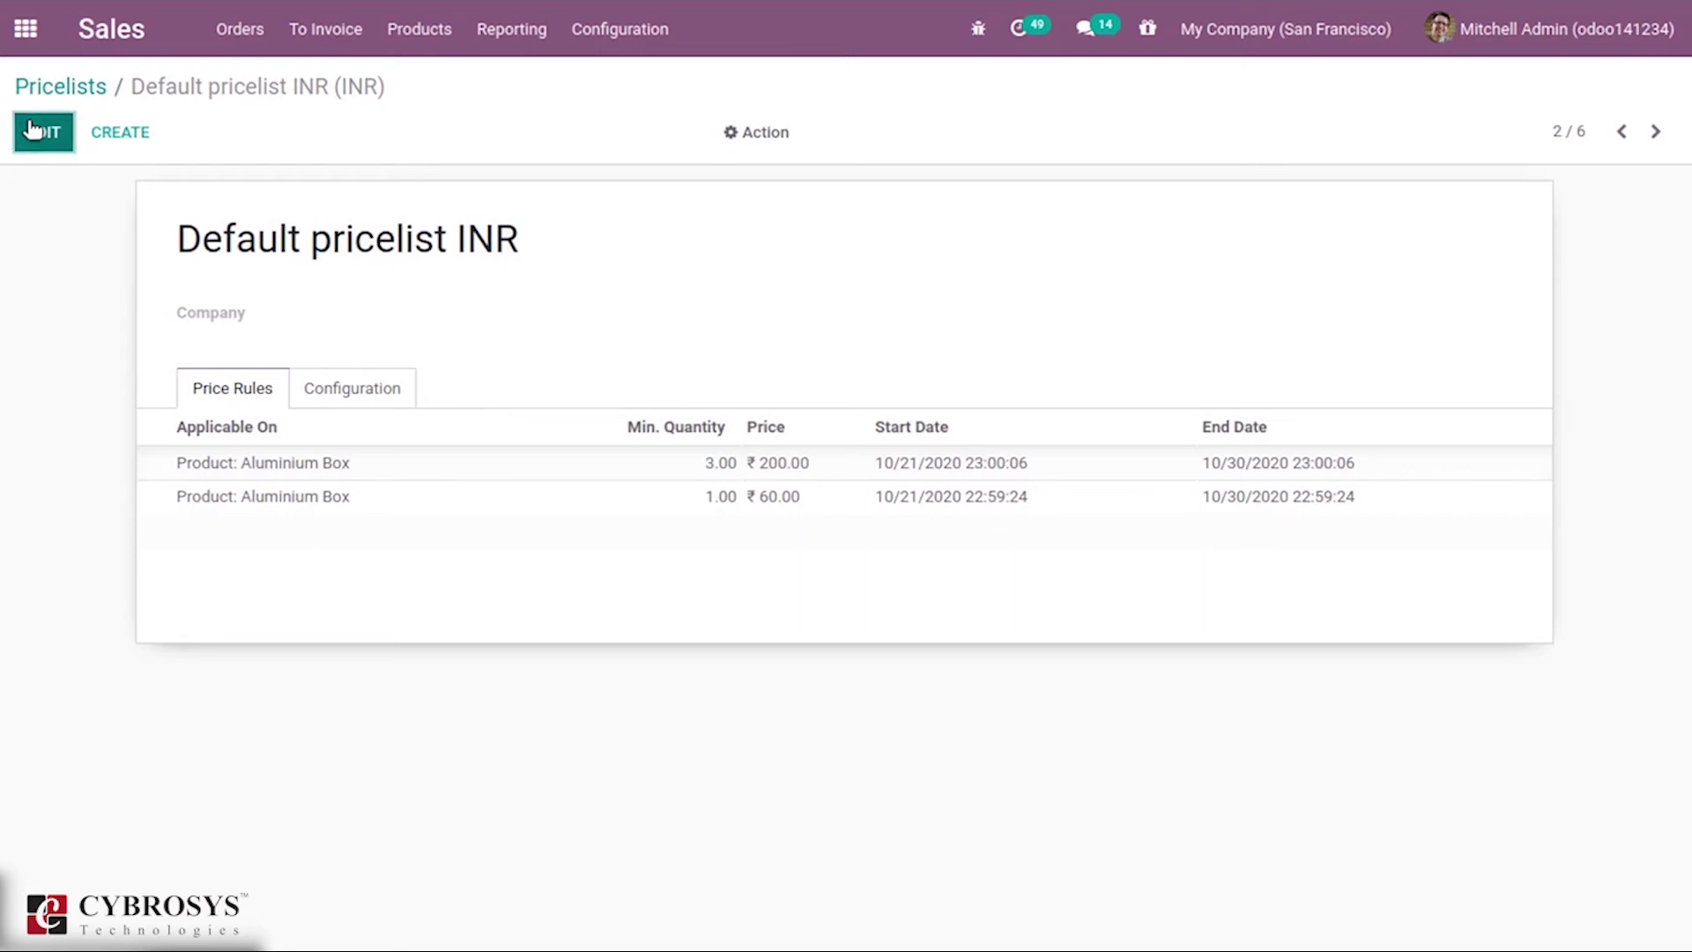
Open the Aluminium Box price rule with minimum quantity 1, try applying it on Product Variant, and set it back to Product.
click(623, 505)
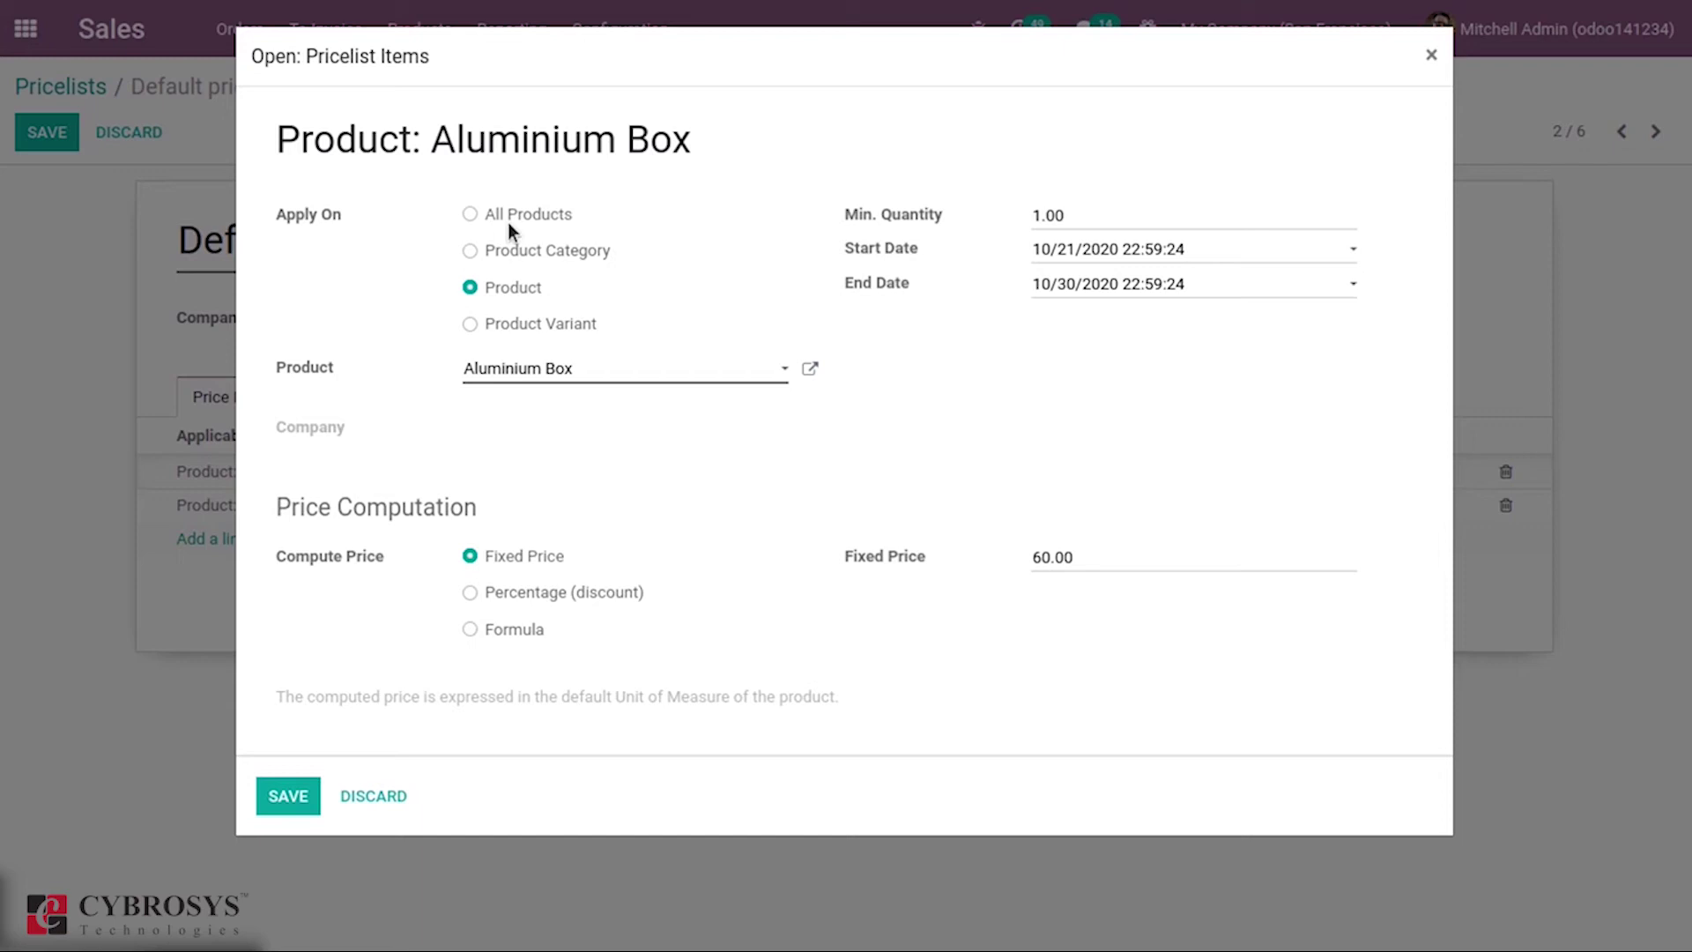
click(527, 329)
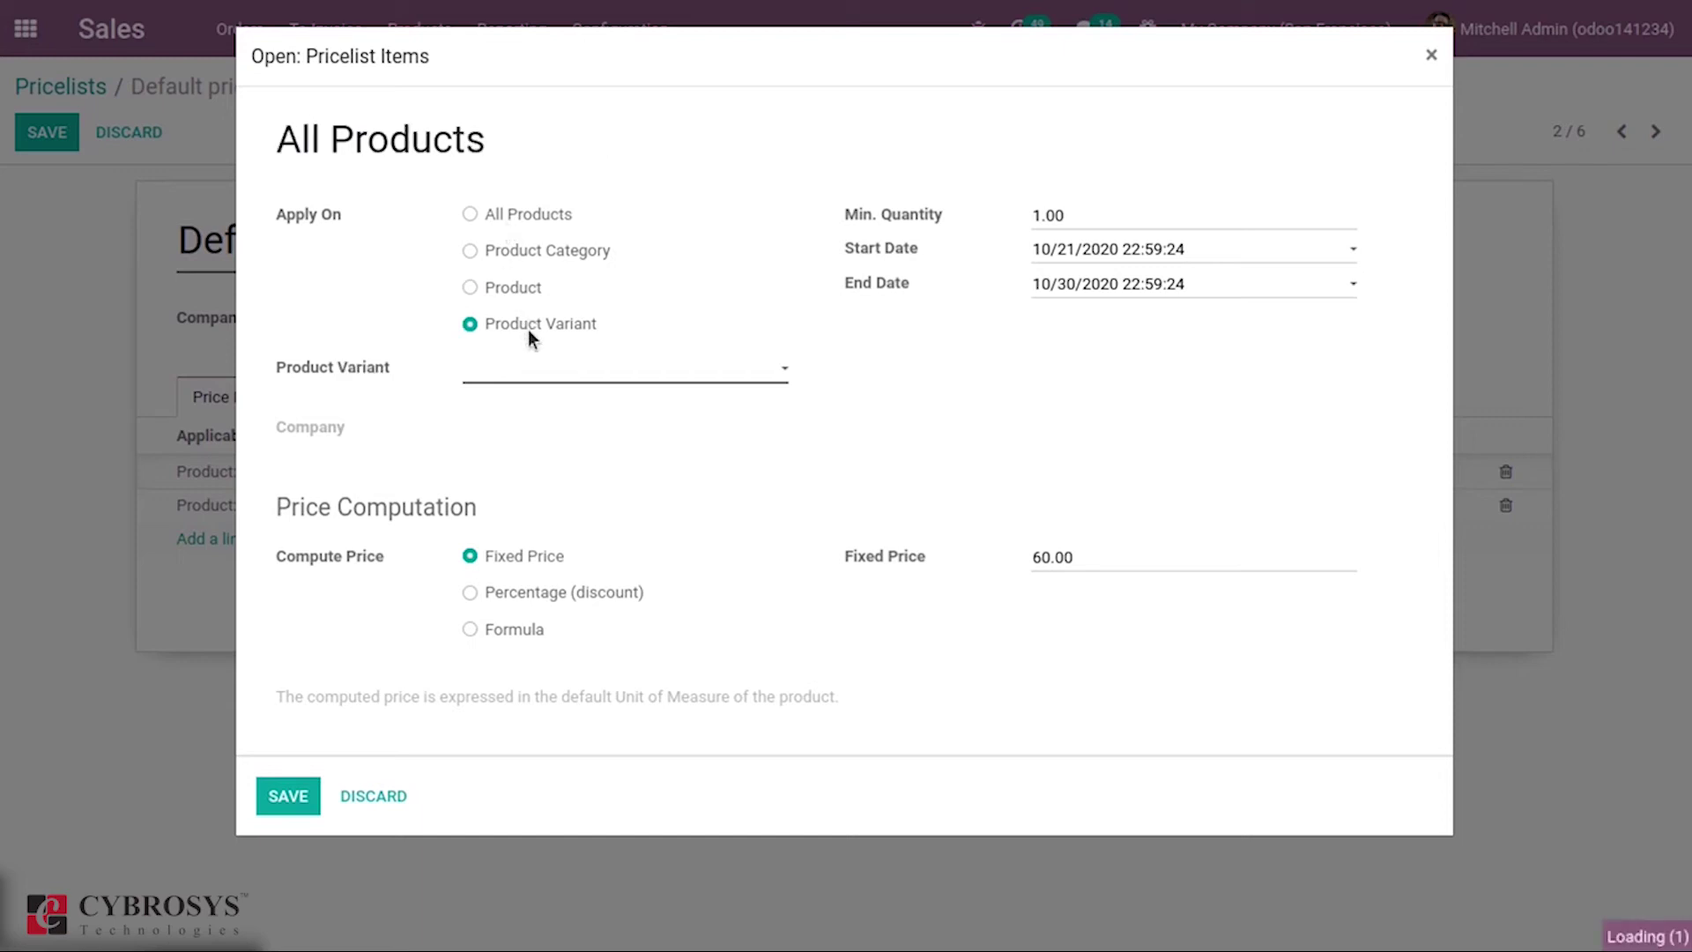
click(473, 284)
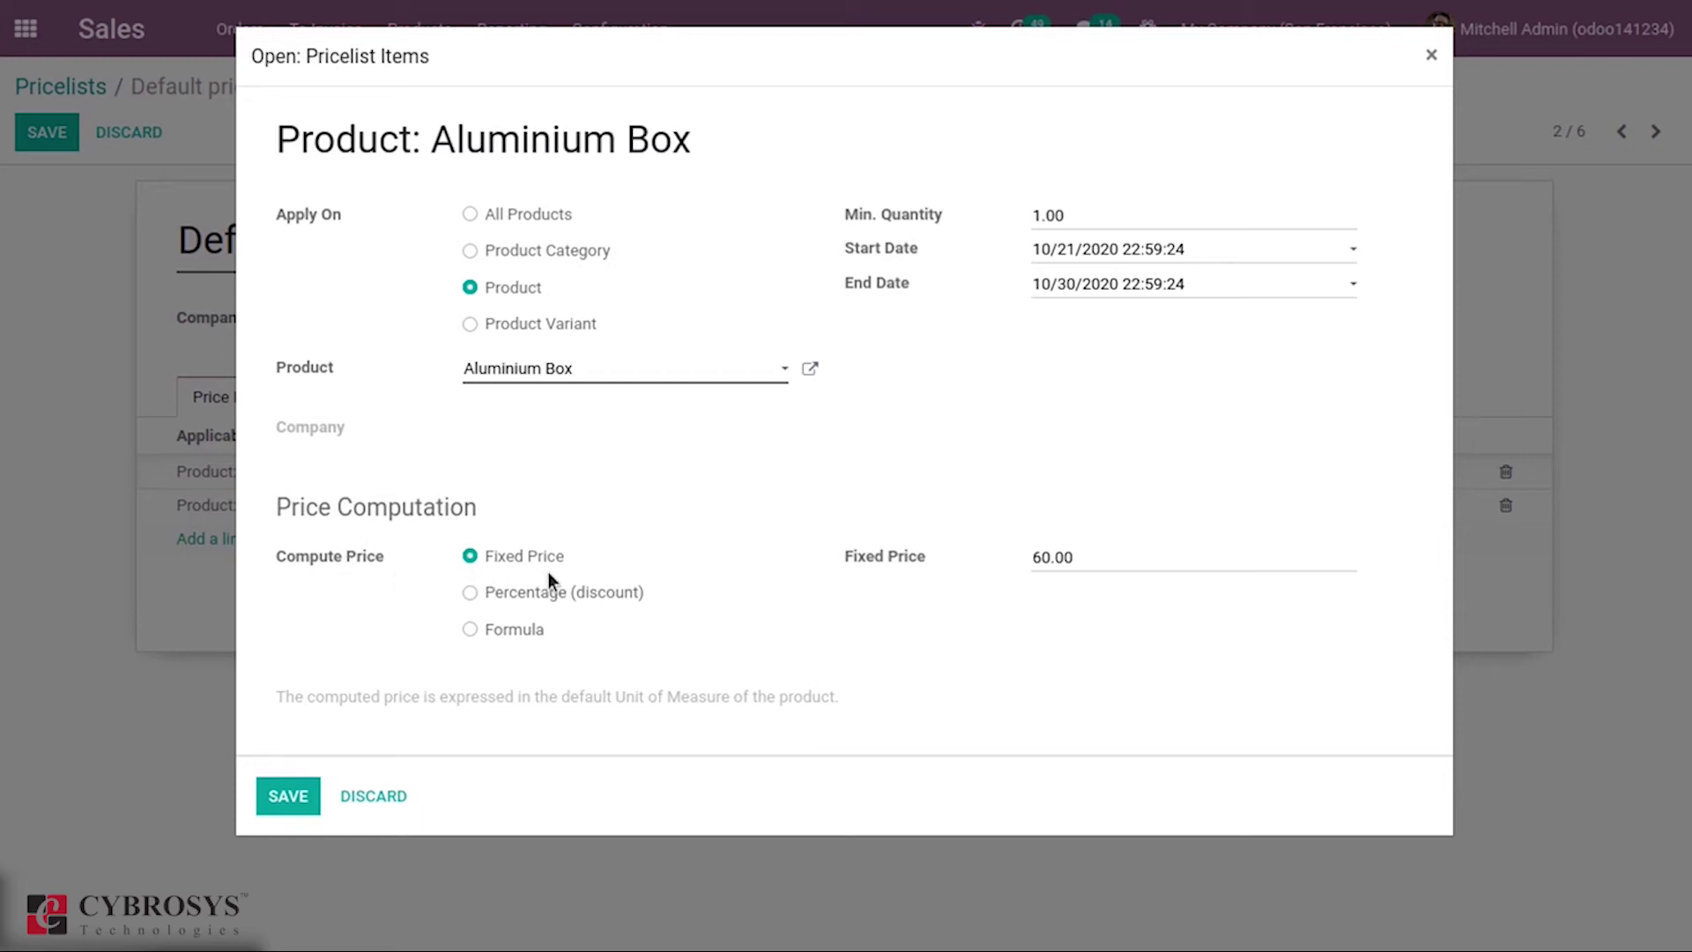
Compute the rule's price by Formula based on Sales Price, with a 10% price discount and a surcharge of 1.
click(490, 594)
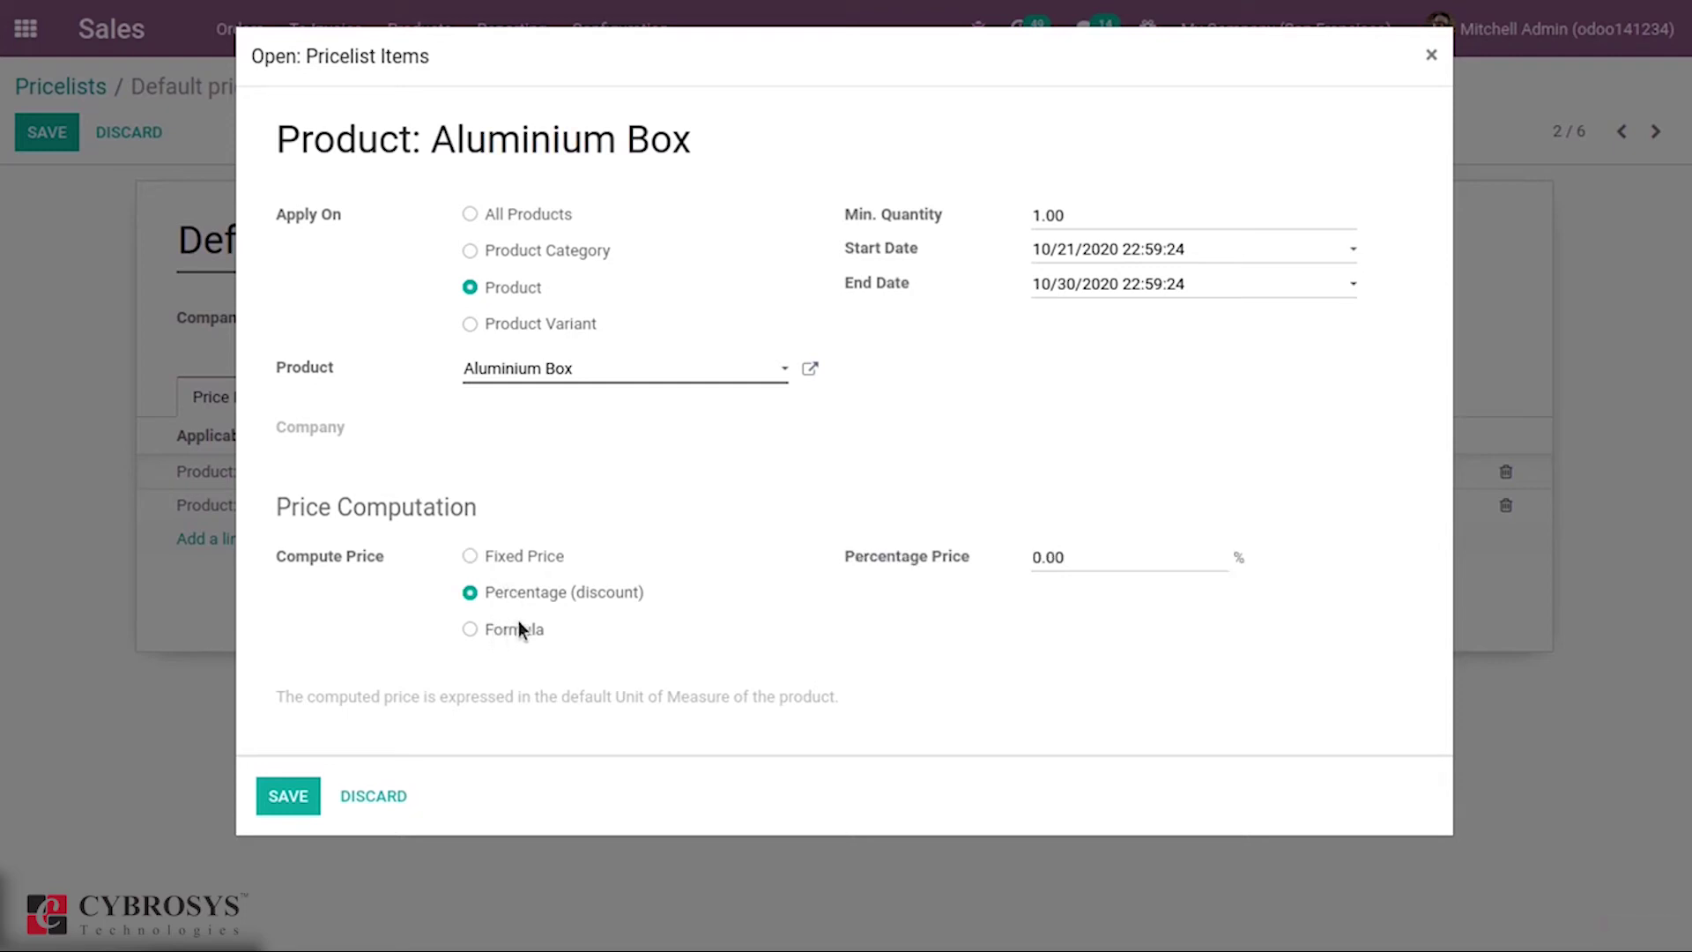
click(504, 628)
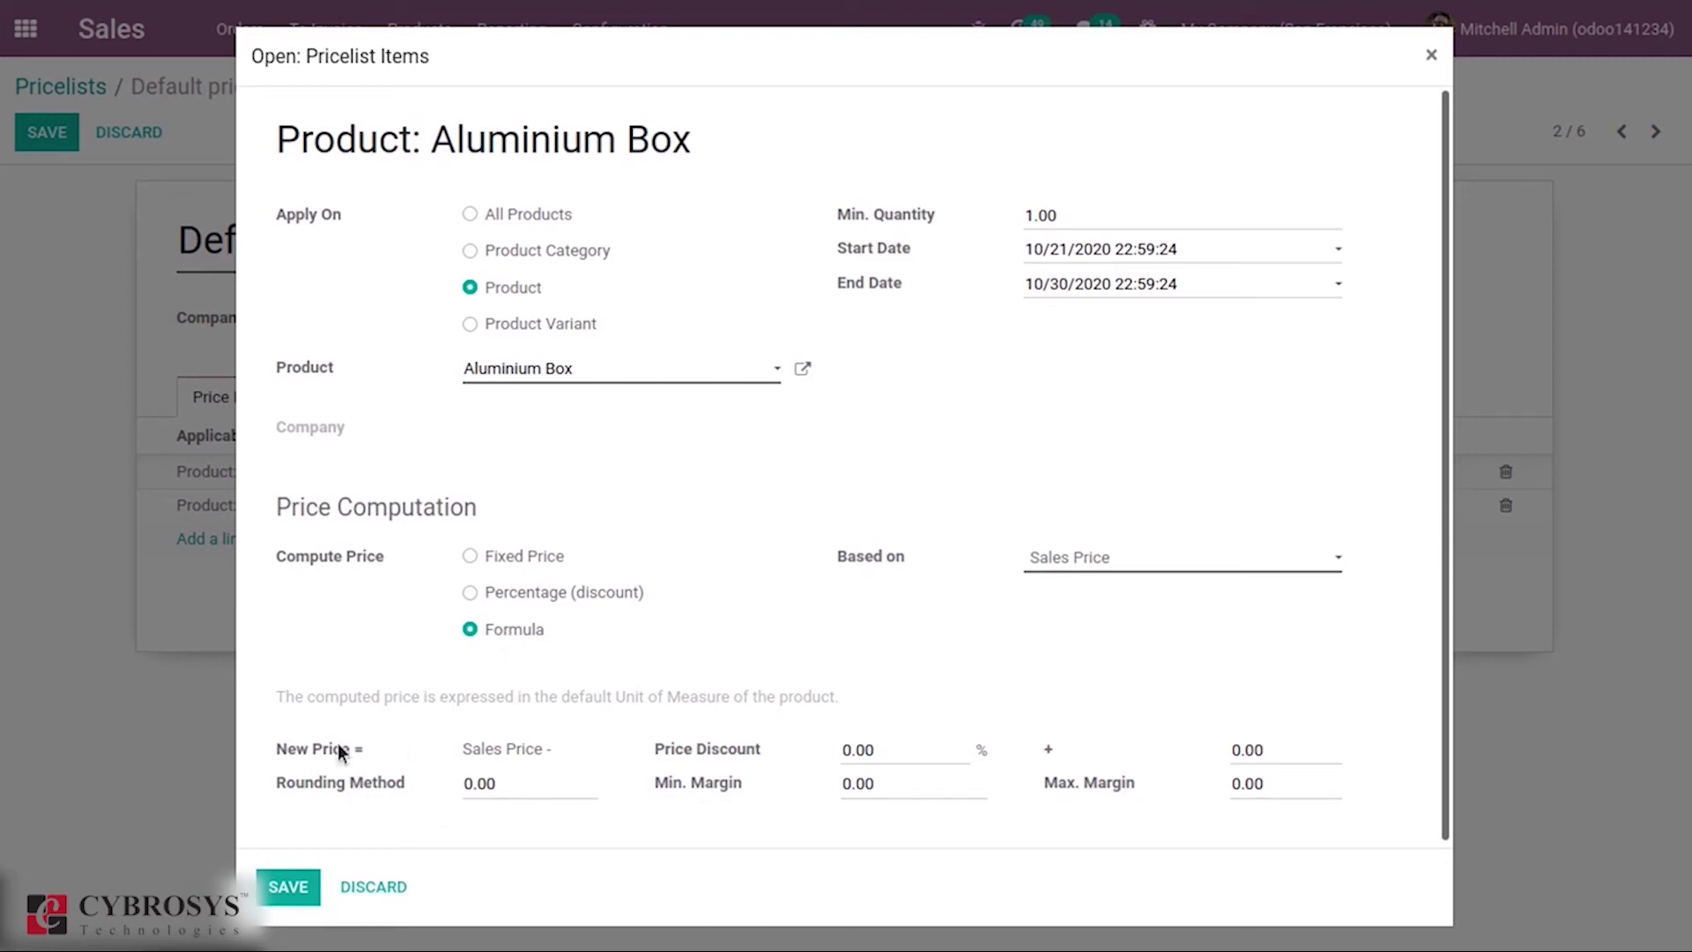
mouse_move(339, 747)
click(850, 751)
text(1)
click(1243, 750)
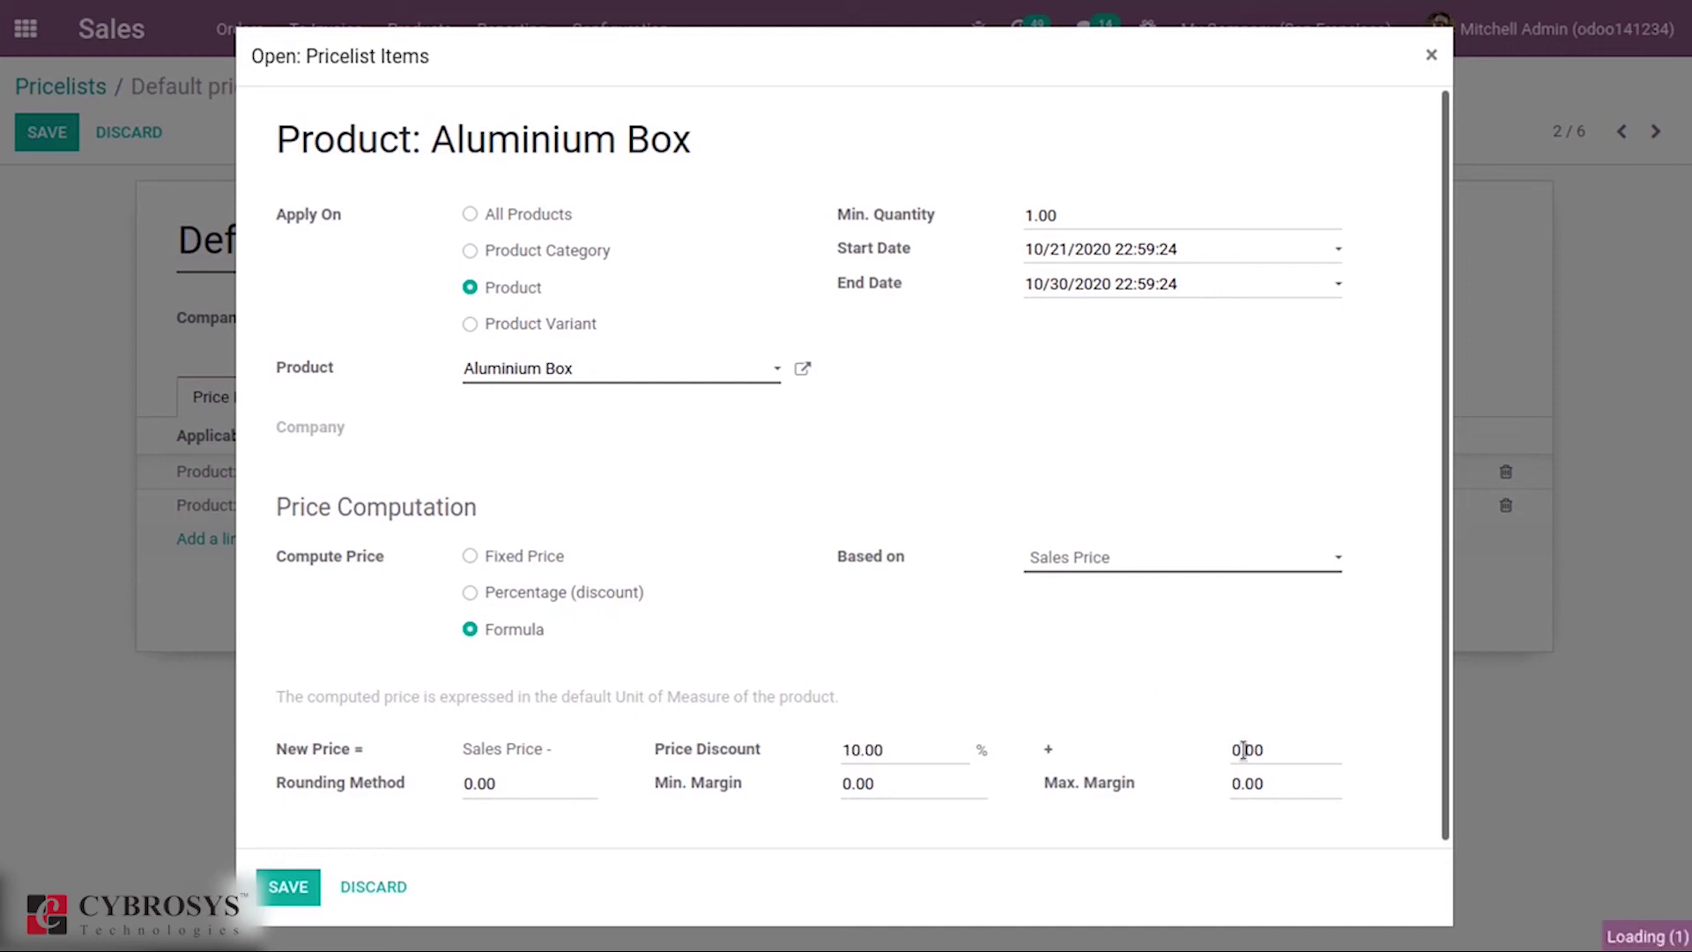
text(1)
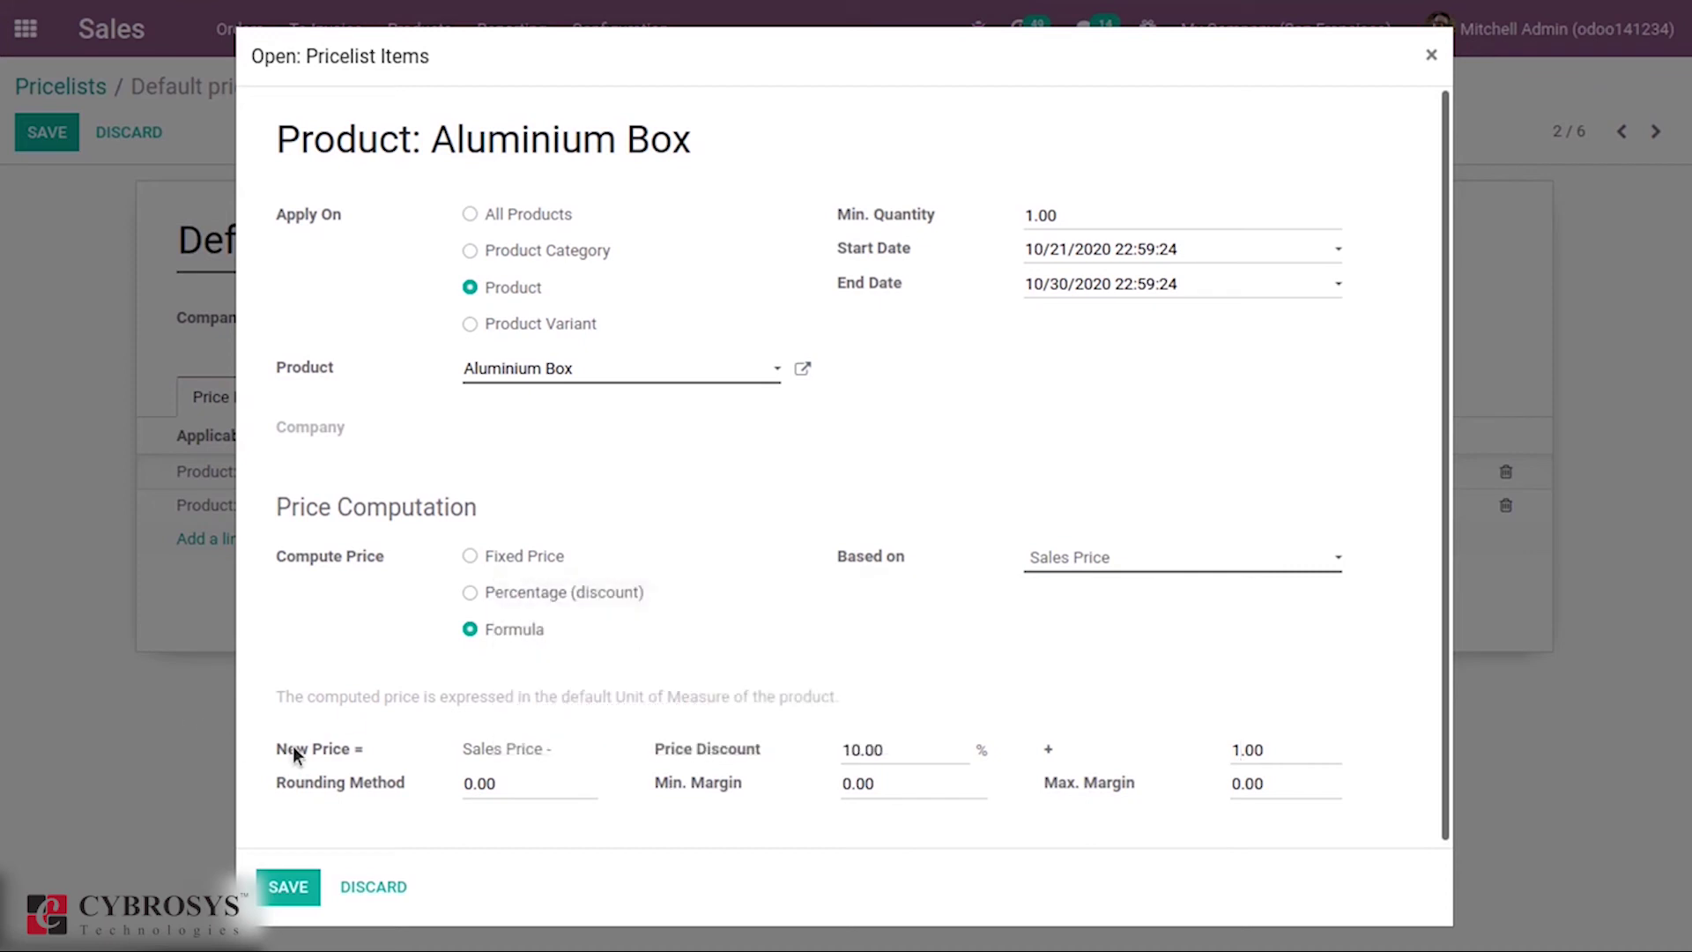
Set the rule's minimum margin to 5 and maximum margin to 10, and save both the rule and the pricelist.
mouse_move(293, 748)
click(848, 787)
key(BackSpace)
text(5)
click(1236, 783)
key(Delete)
text(10)
mouse_move(666, 789)
click(282, 889)
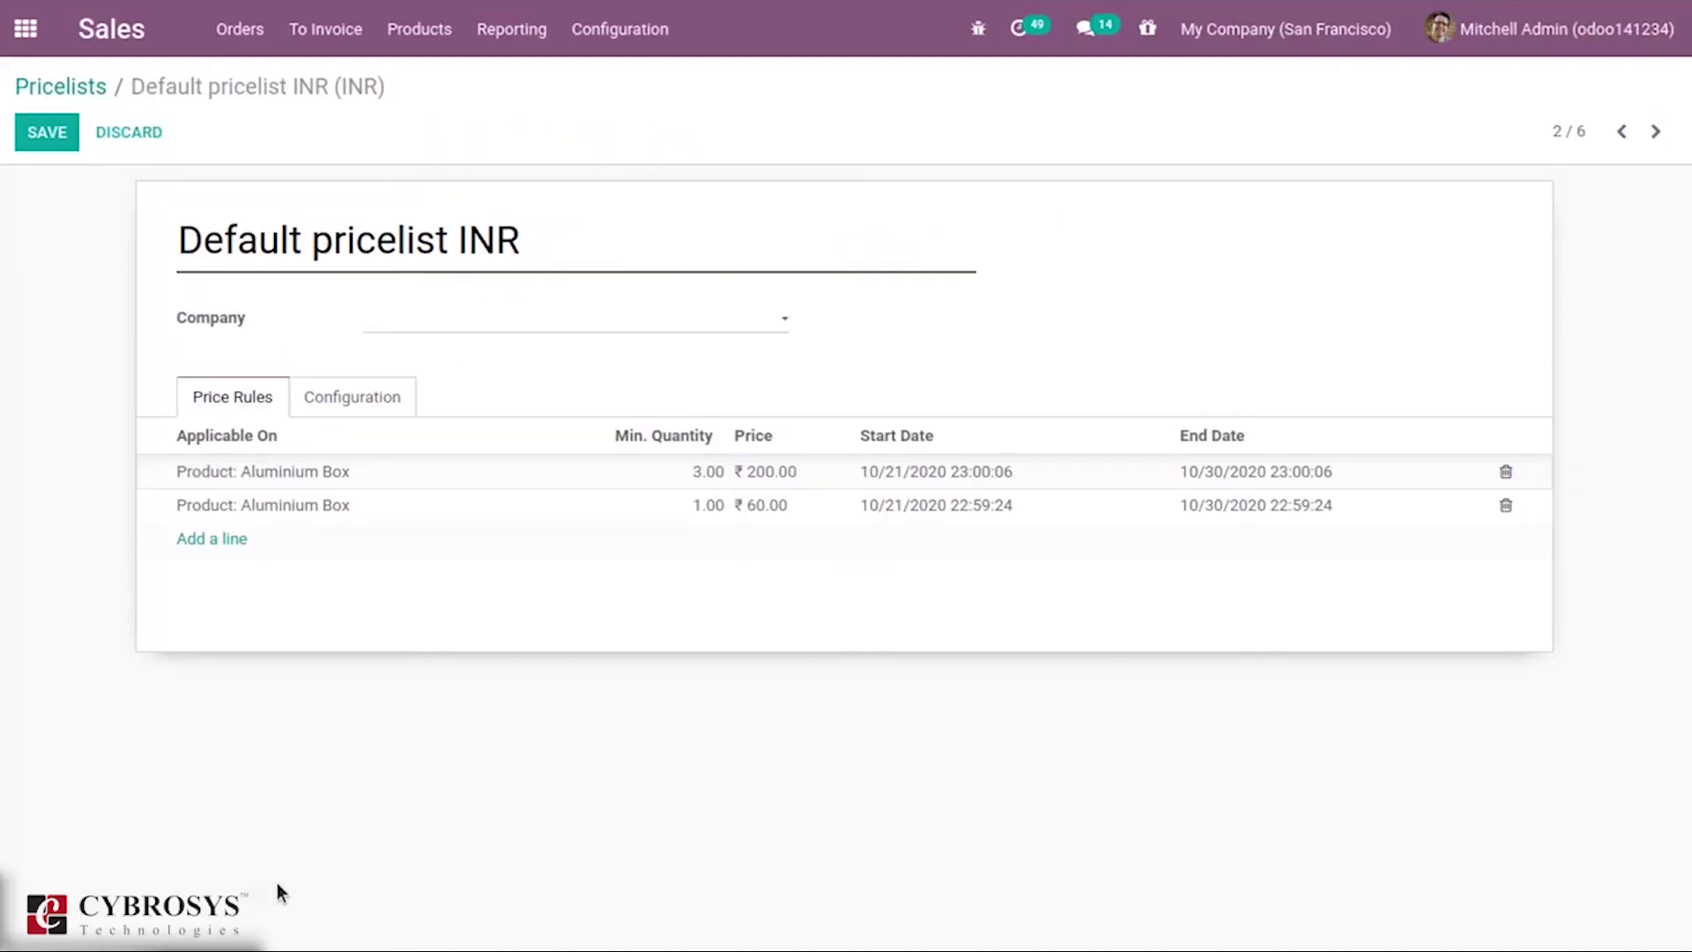
click(44, 132)
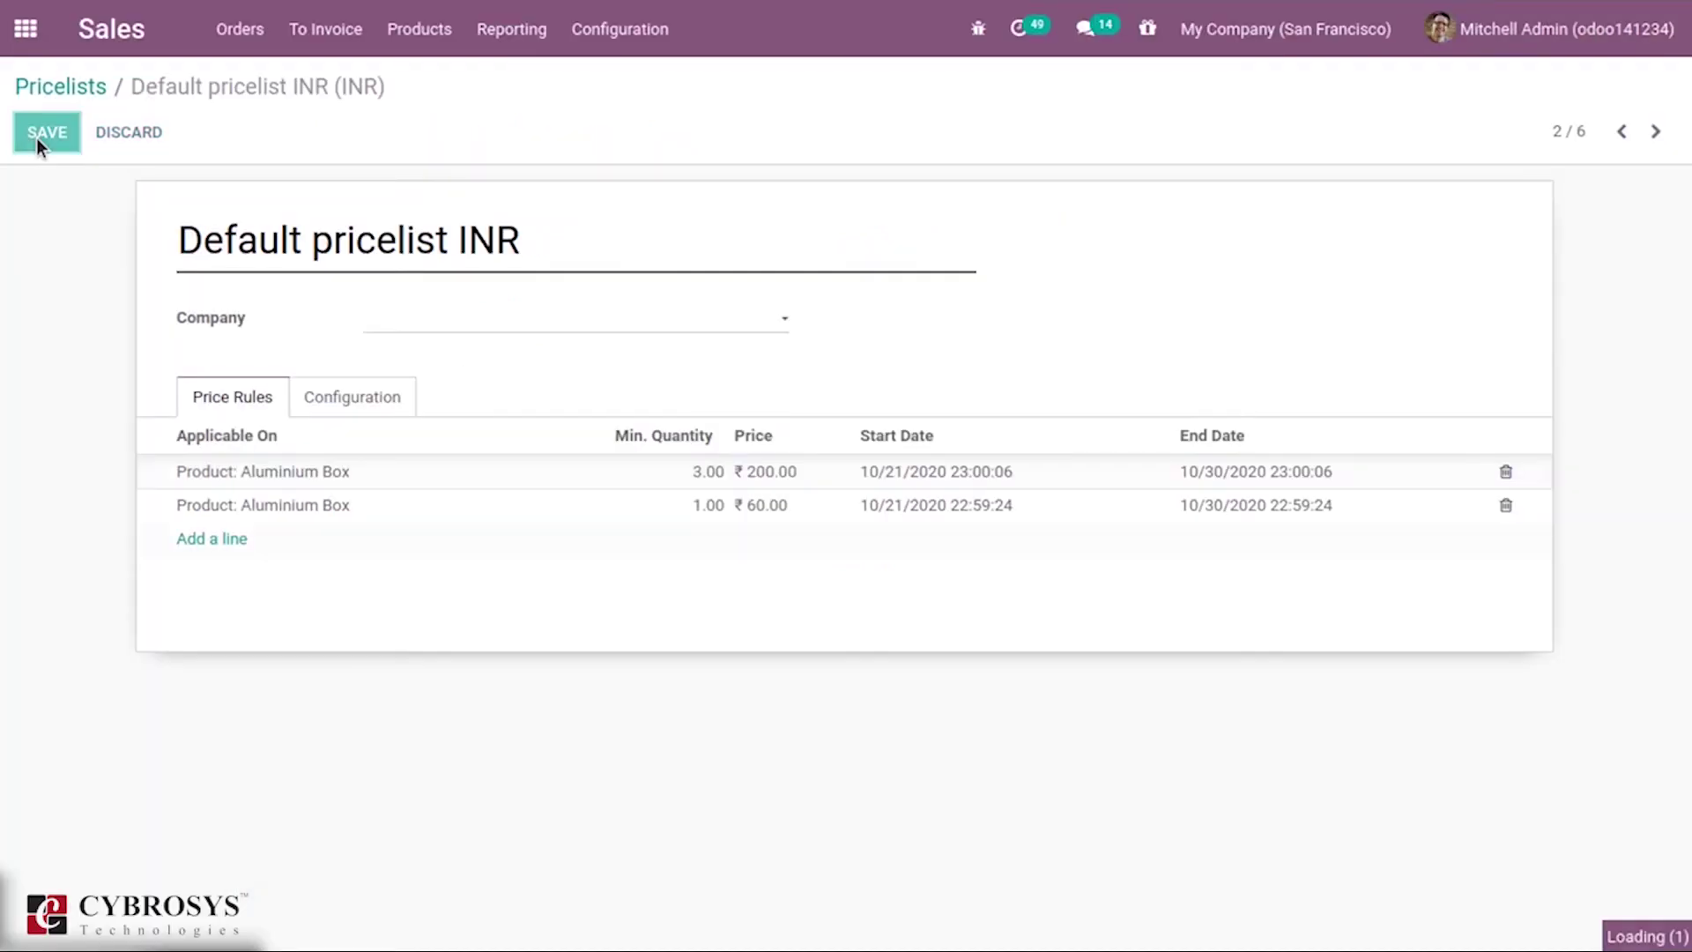
Set the sales price of the Aluminium Box product to 100, save it and return to the product list.
click(385, 34)
click(438, 71)
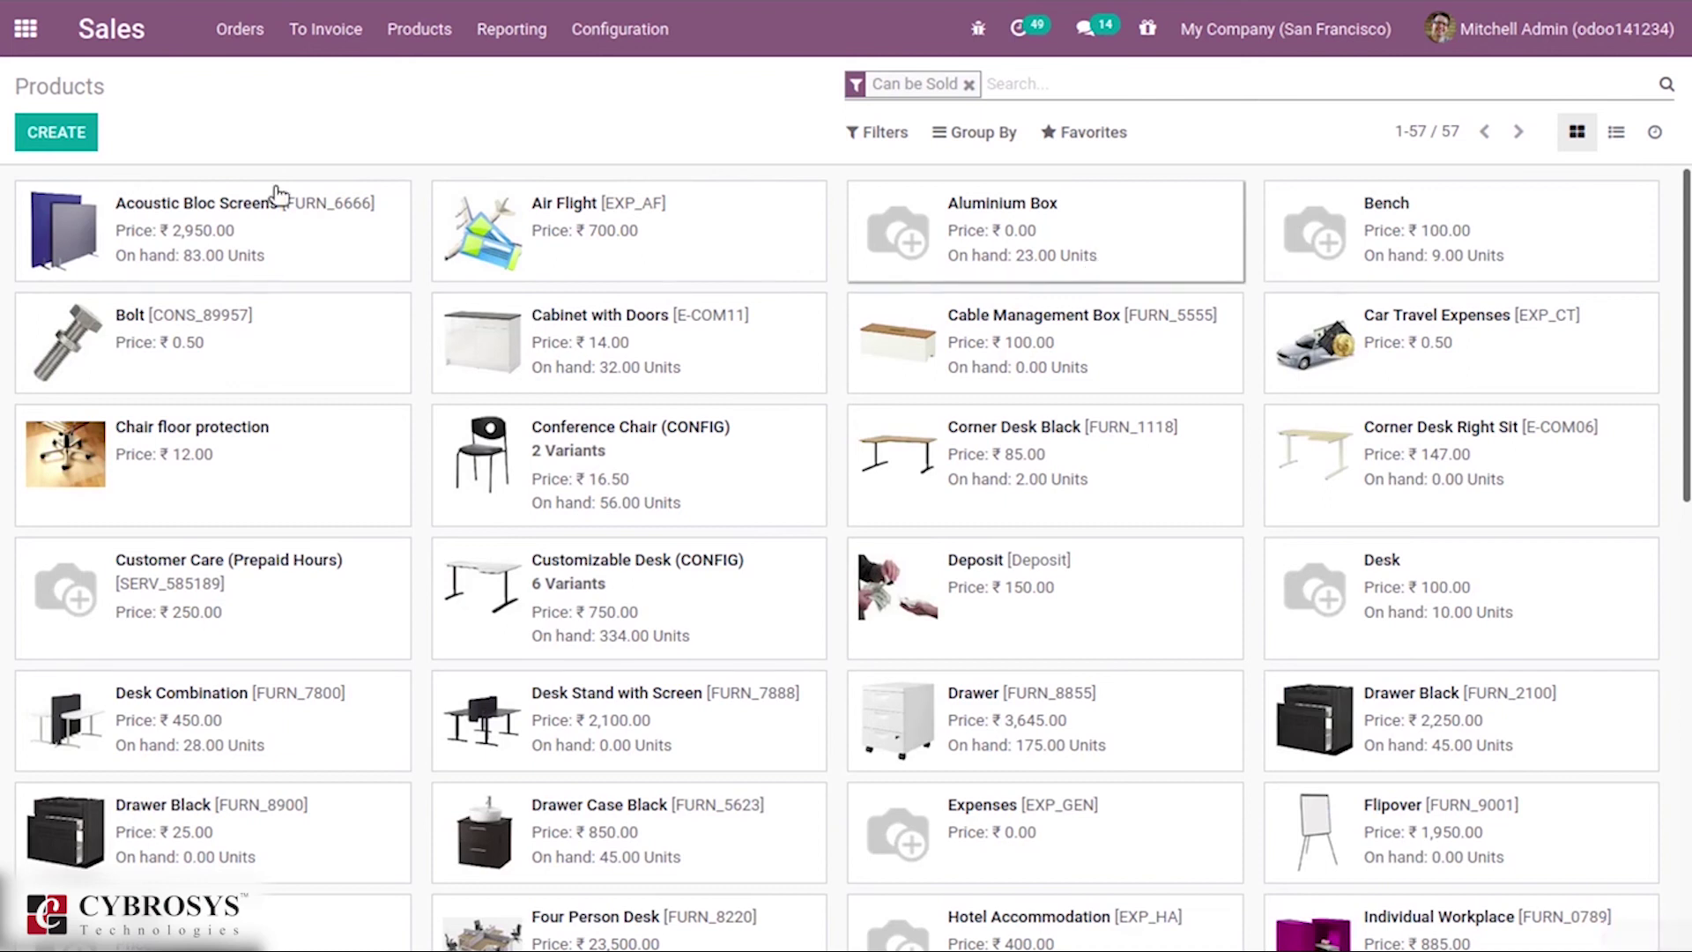
click(72, 141)
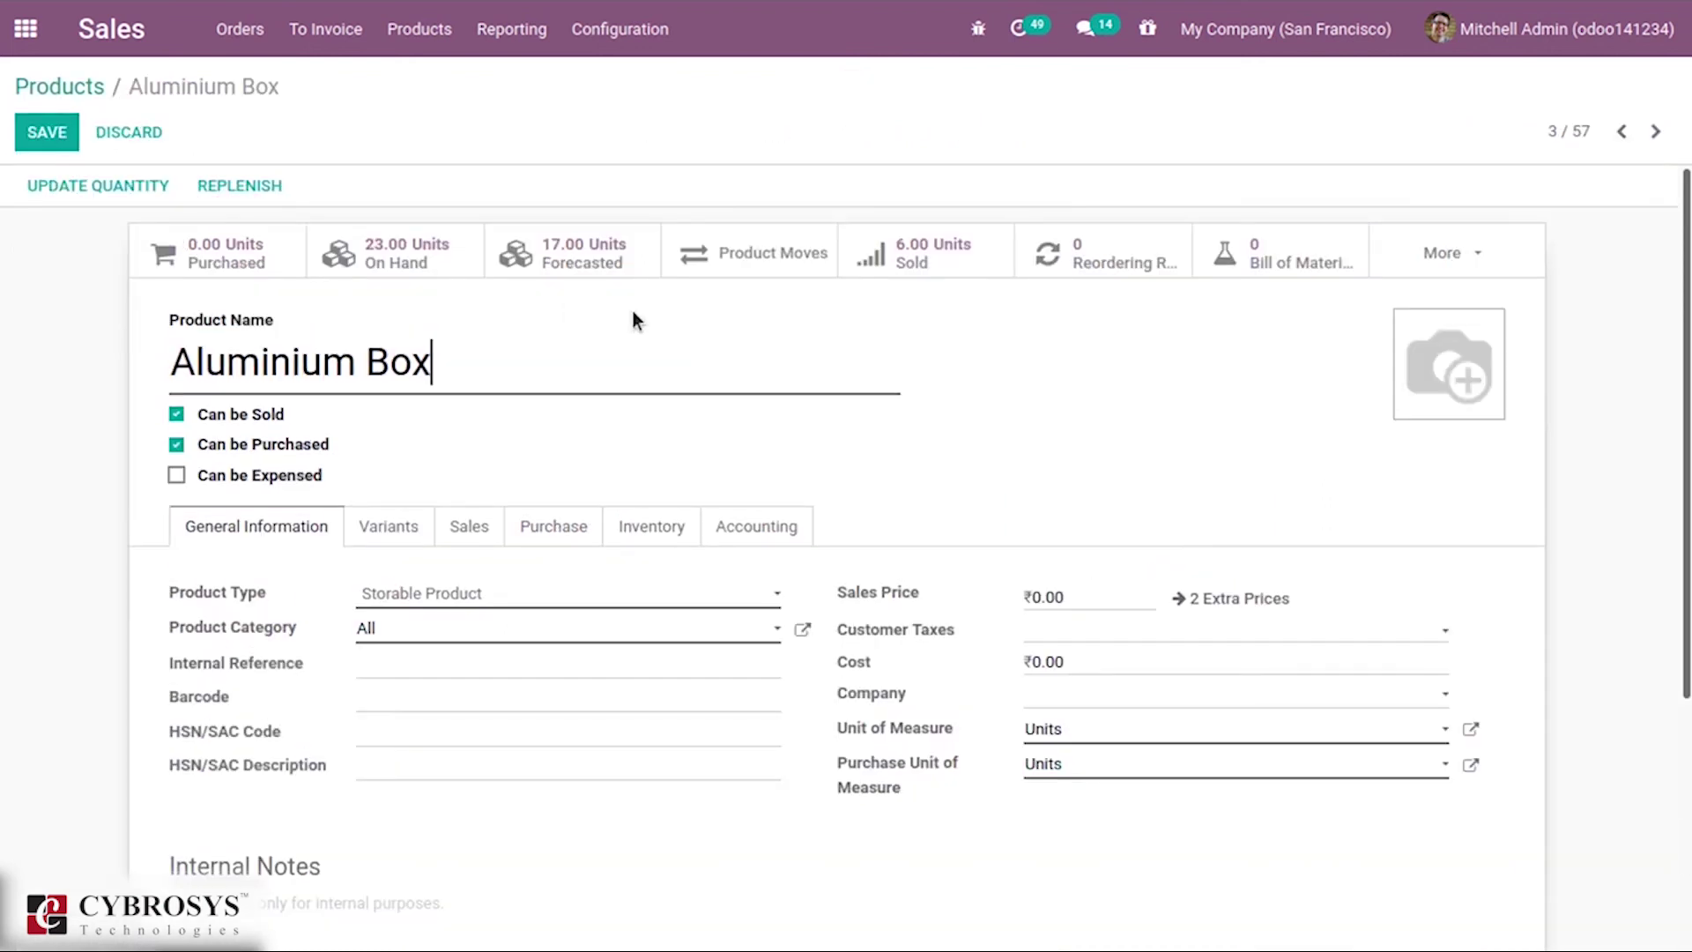
click(1040, 593)
text(100)
click(60, 141)
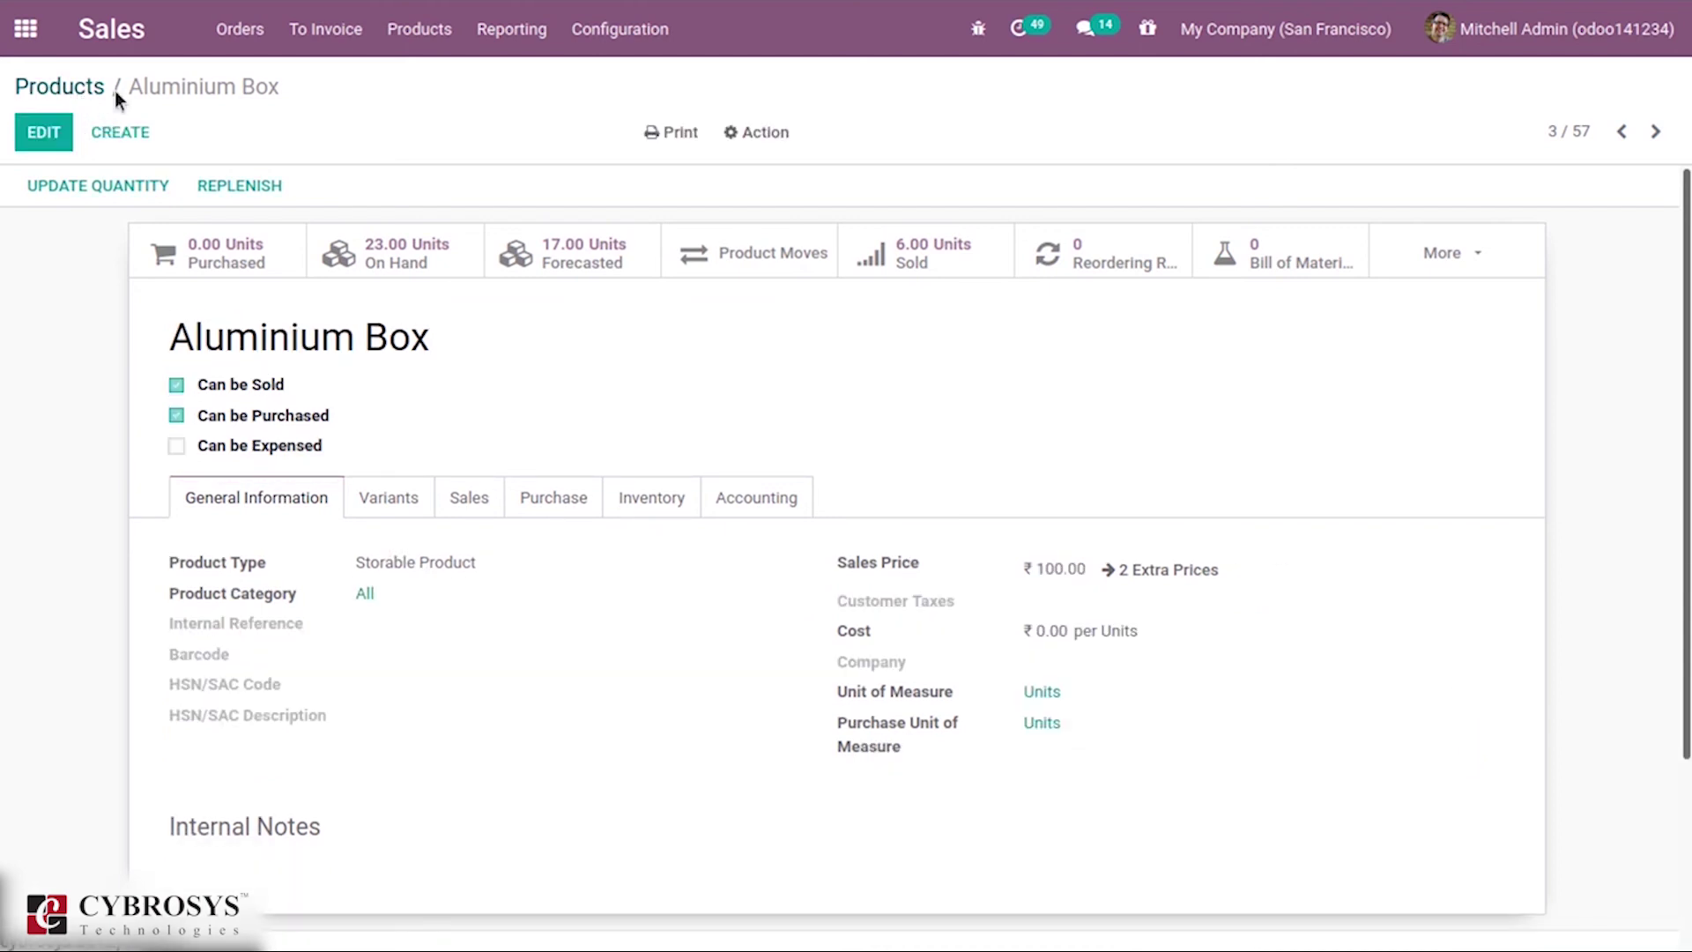
click(54, 86)
Create a new sales order for the customer Gemini Furniture with GST treatment Consumer.
click(236, 29)
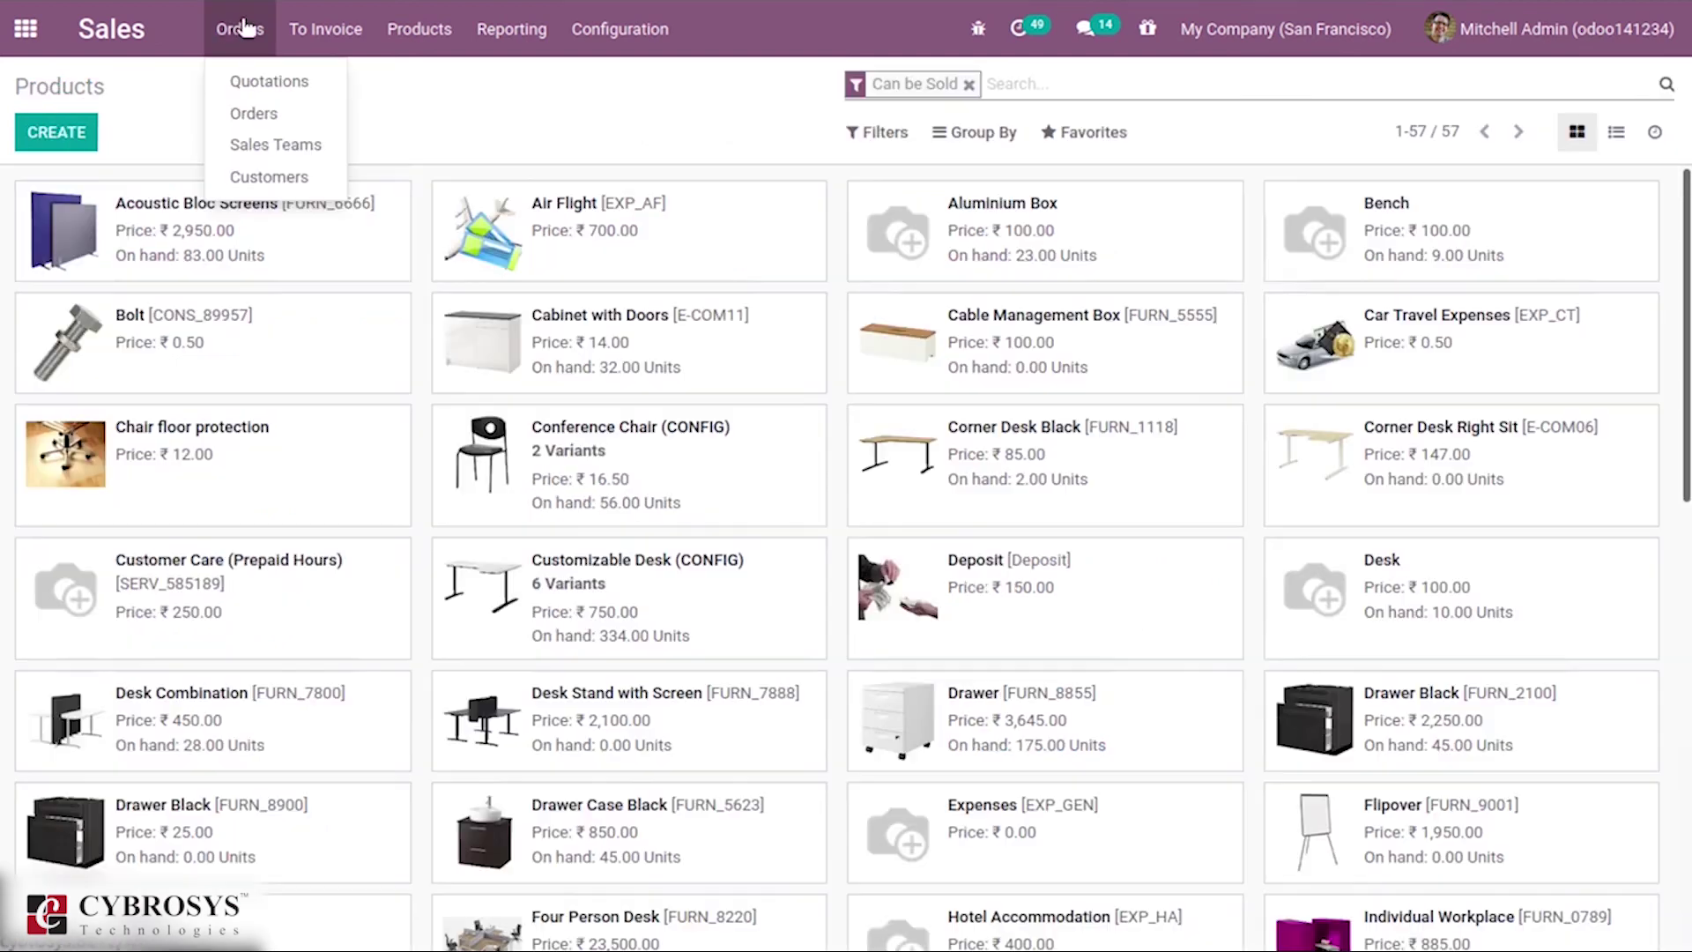
click(253, 124)
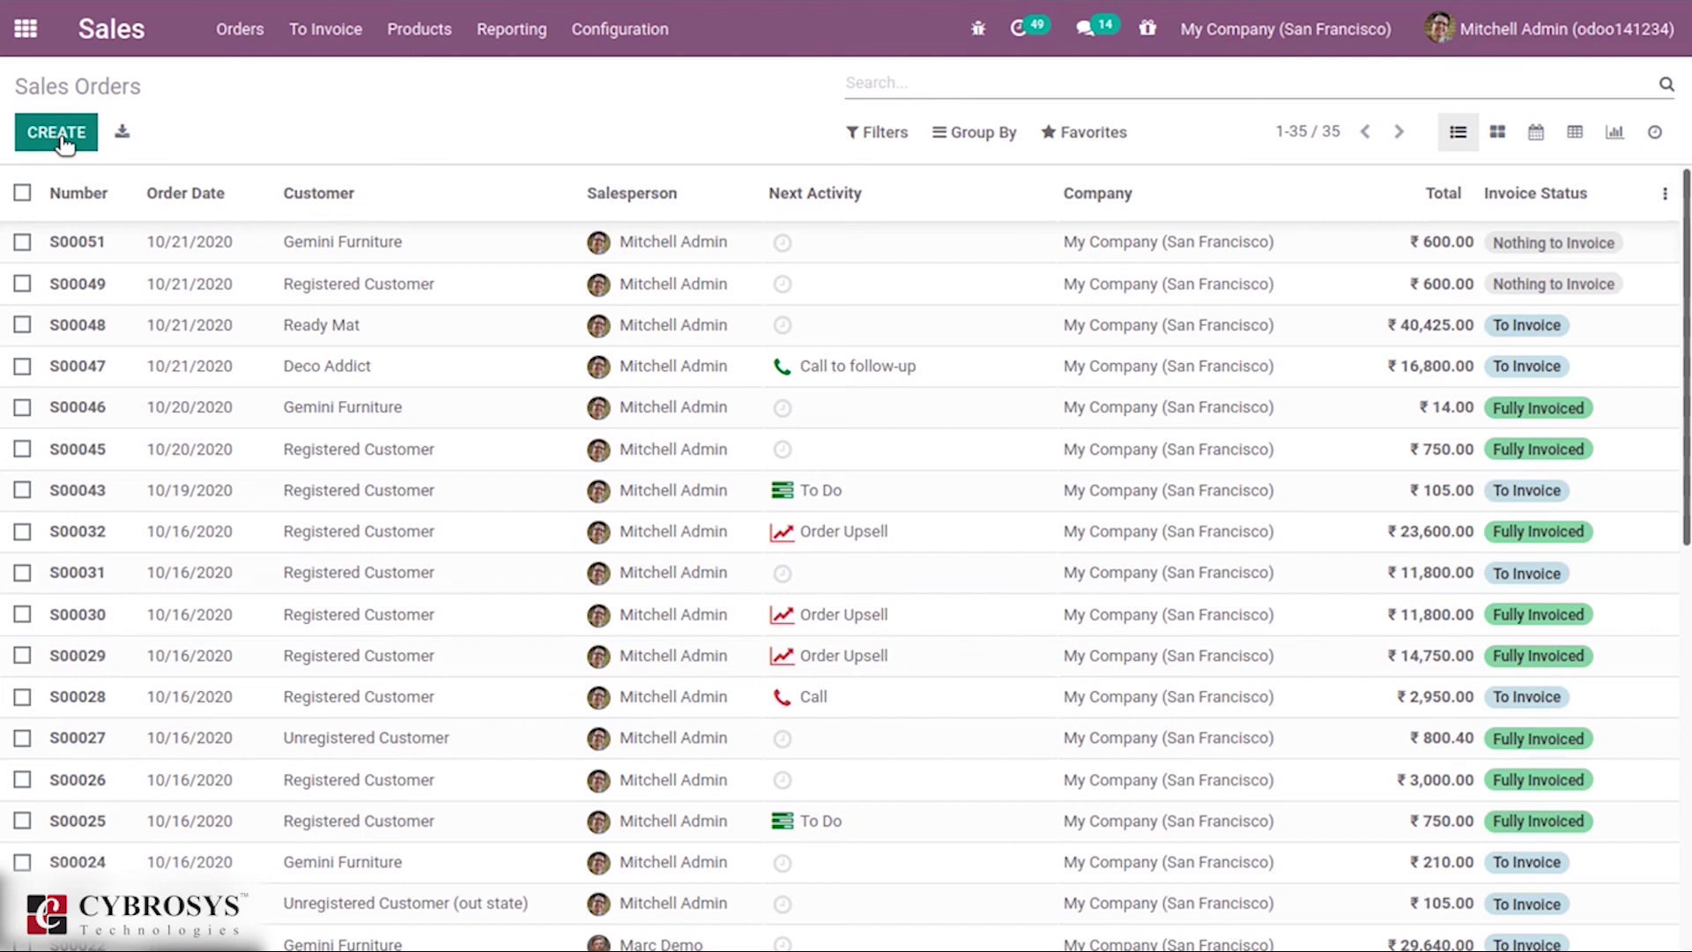
click(61, 137)
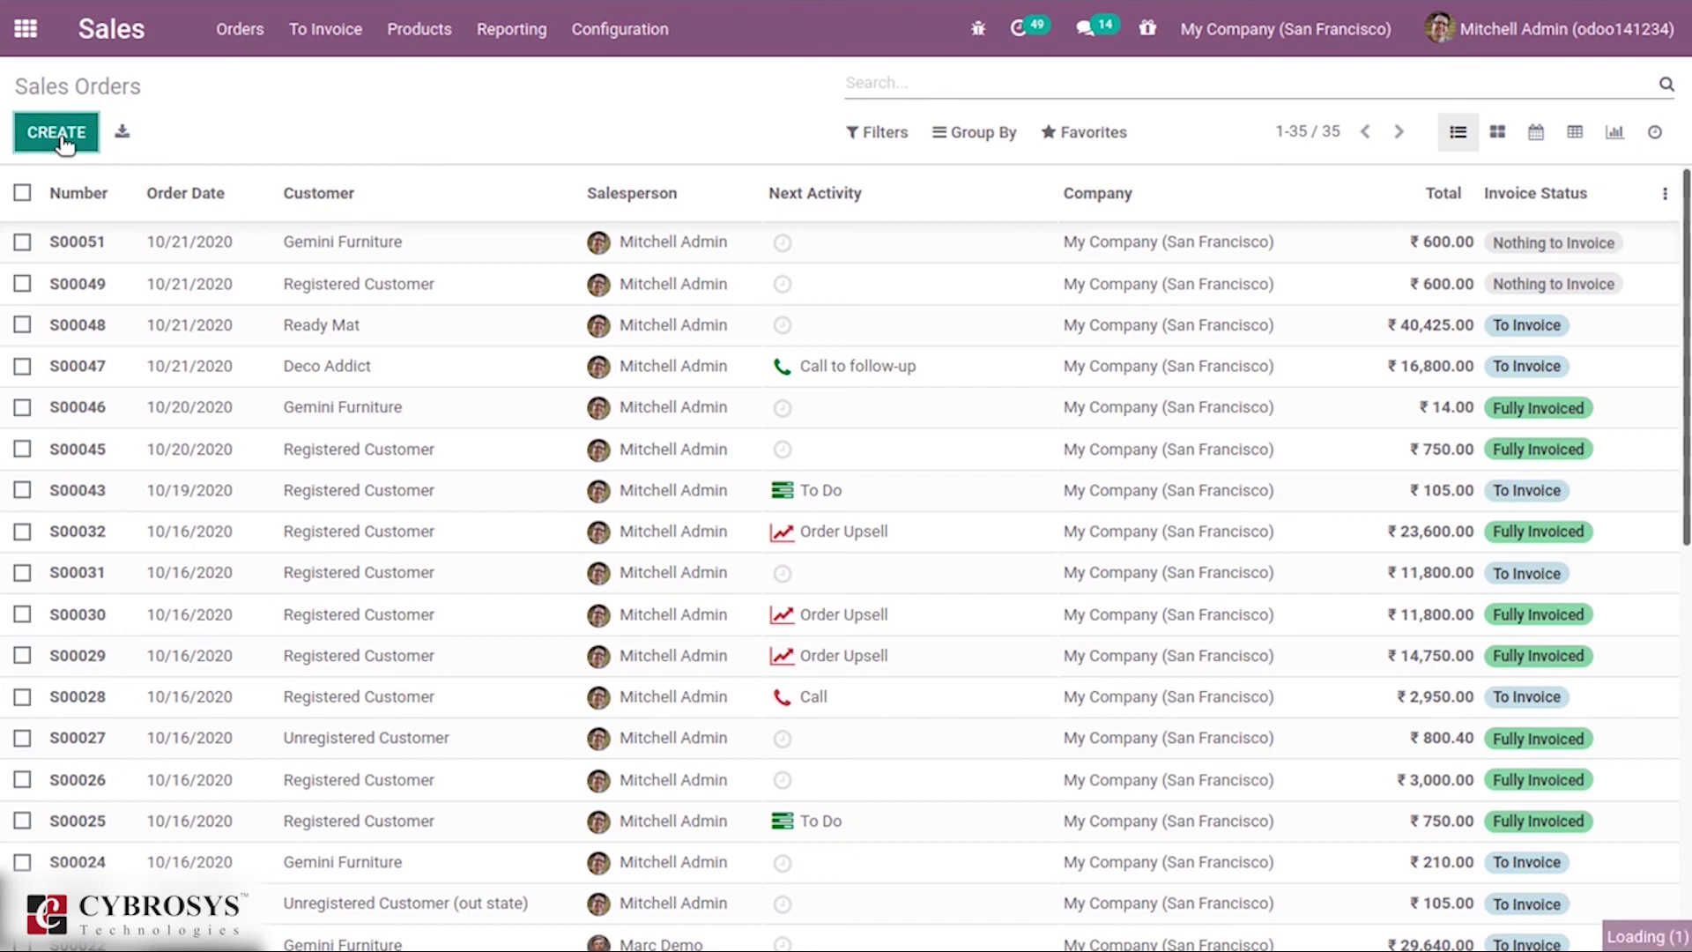
click(449, 415)
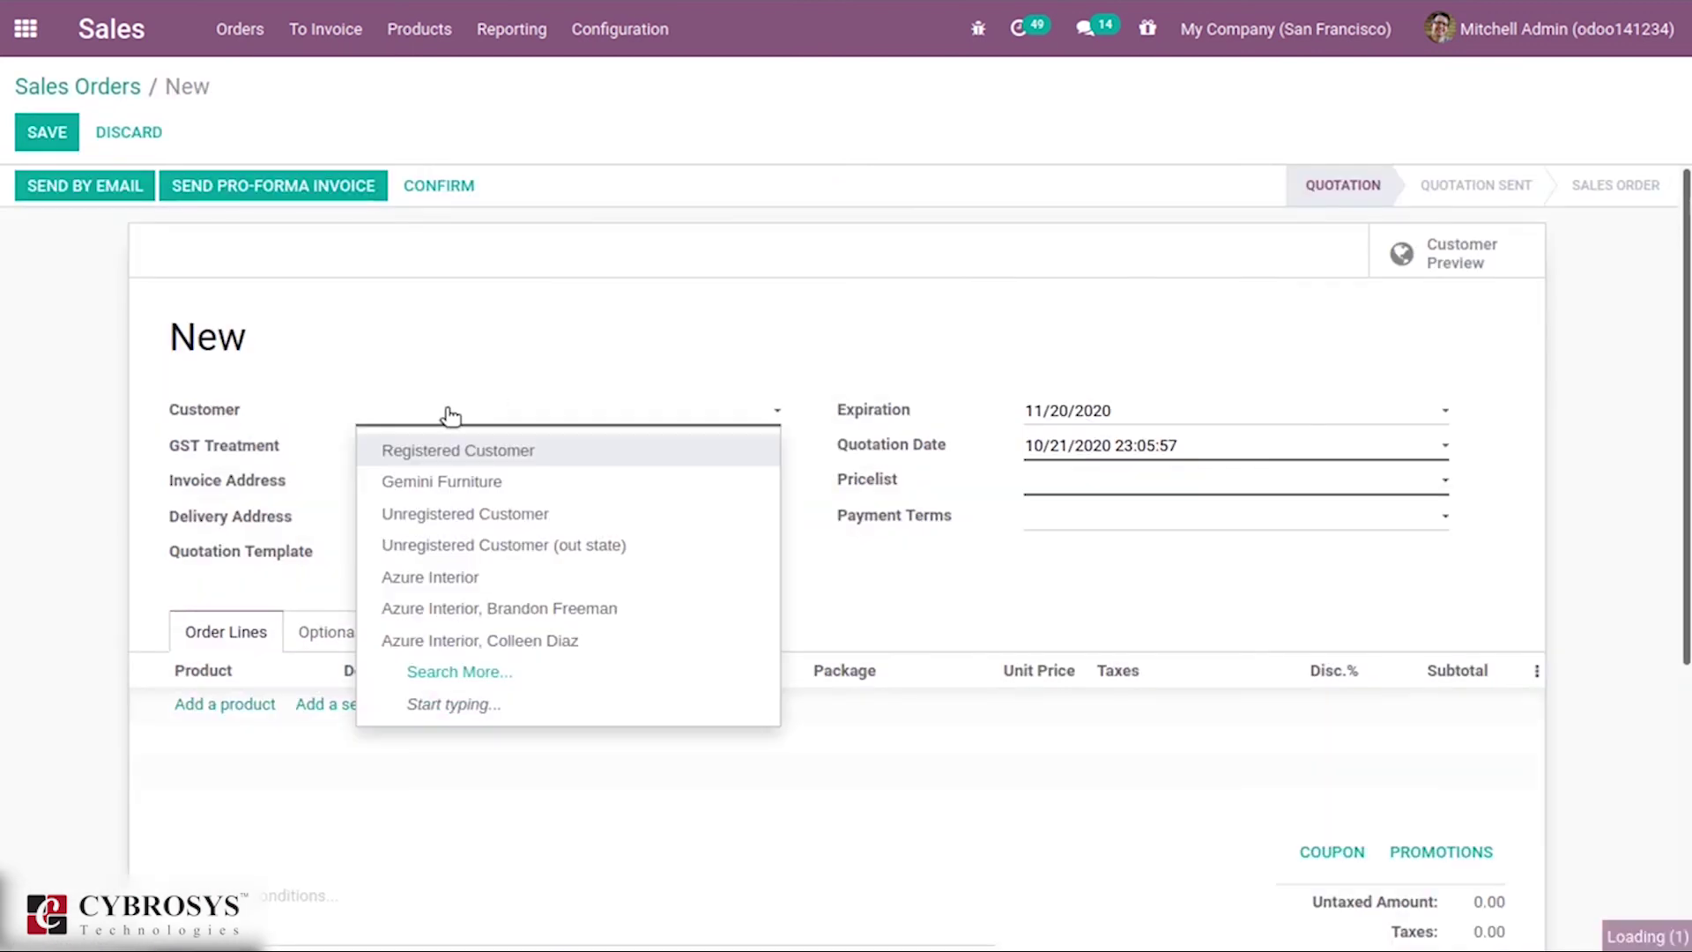
click(470, 481)
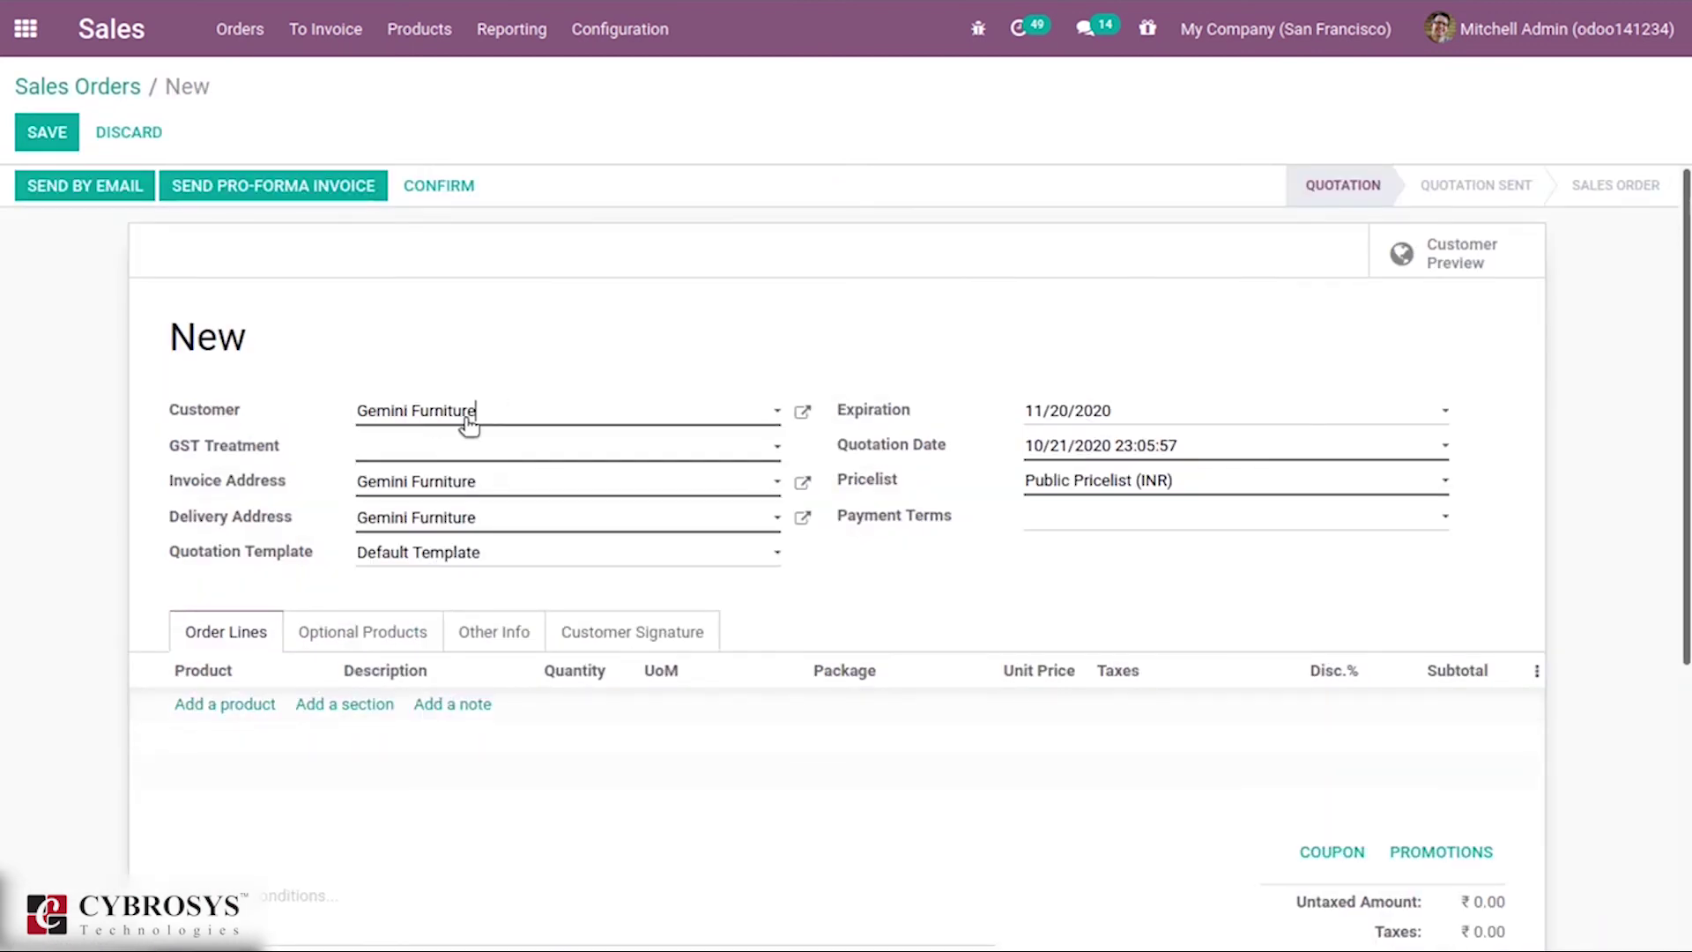
click(450, 455)
click(453, 573)
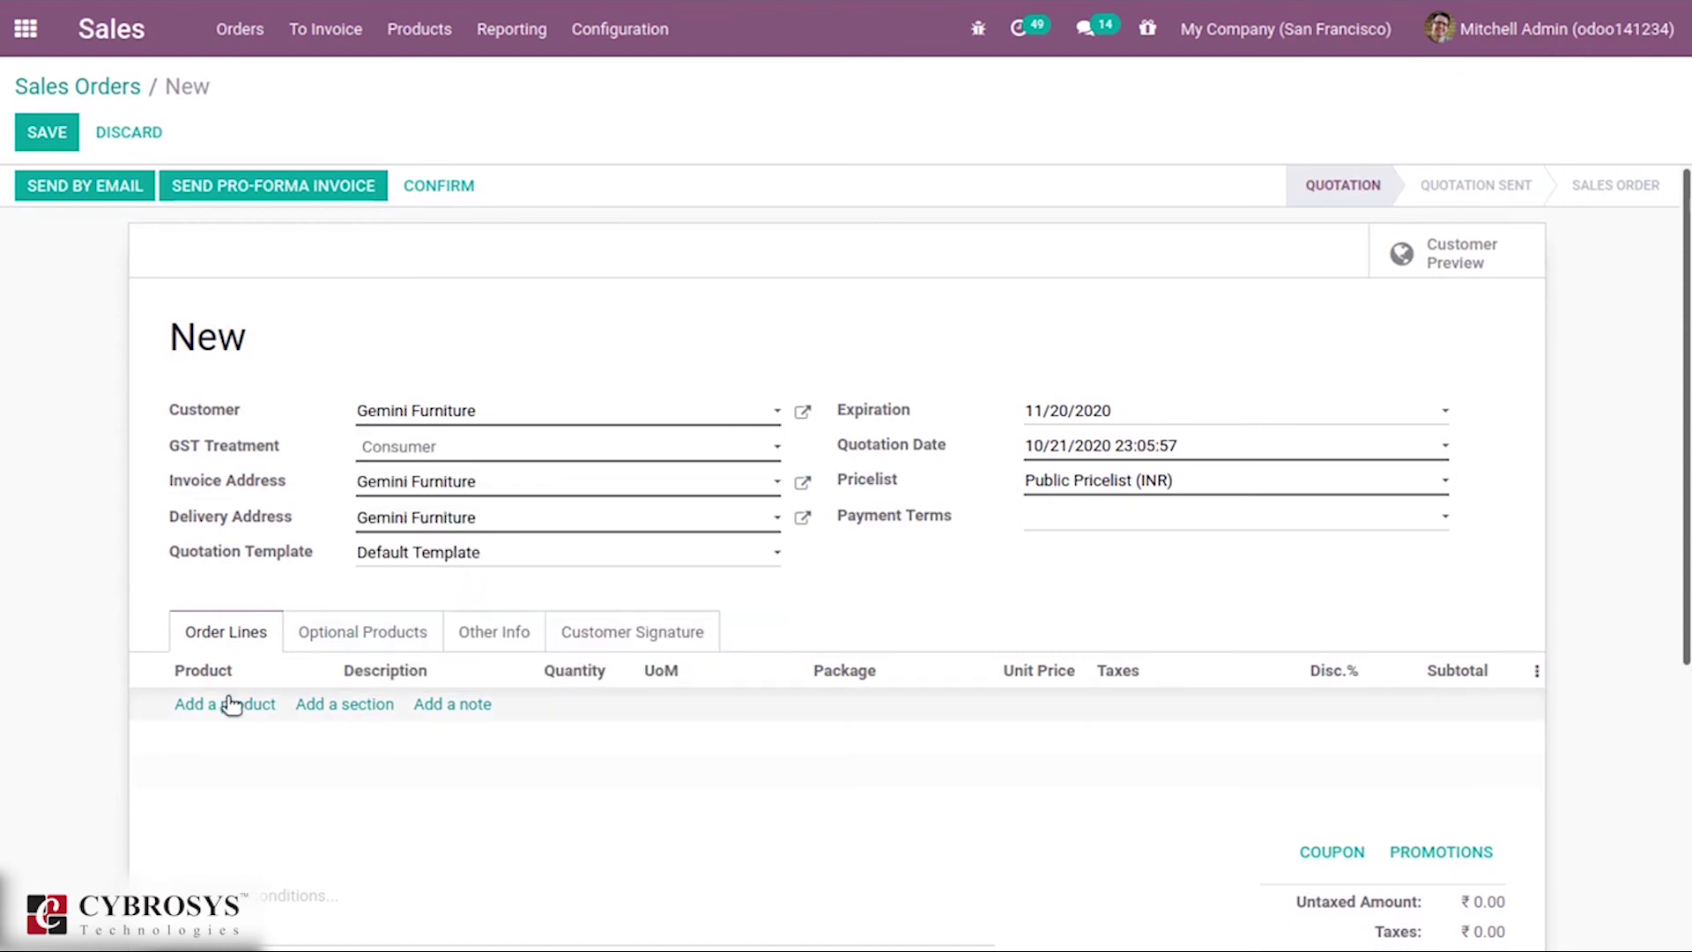
mouse_move(229, 708)
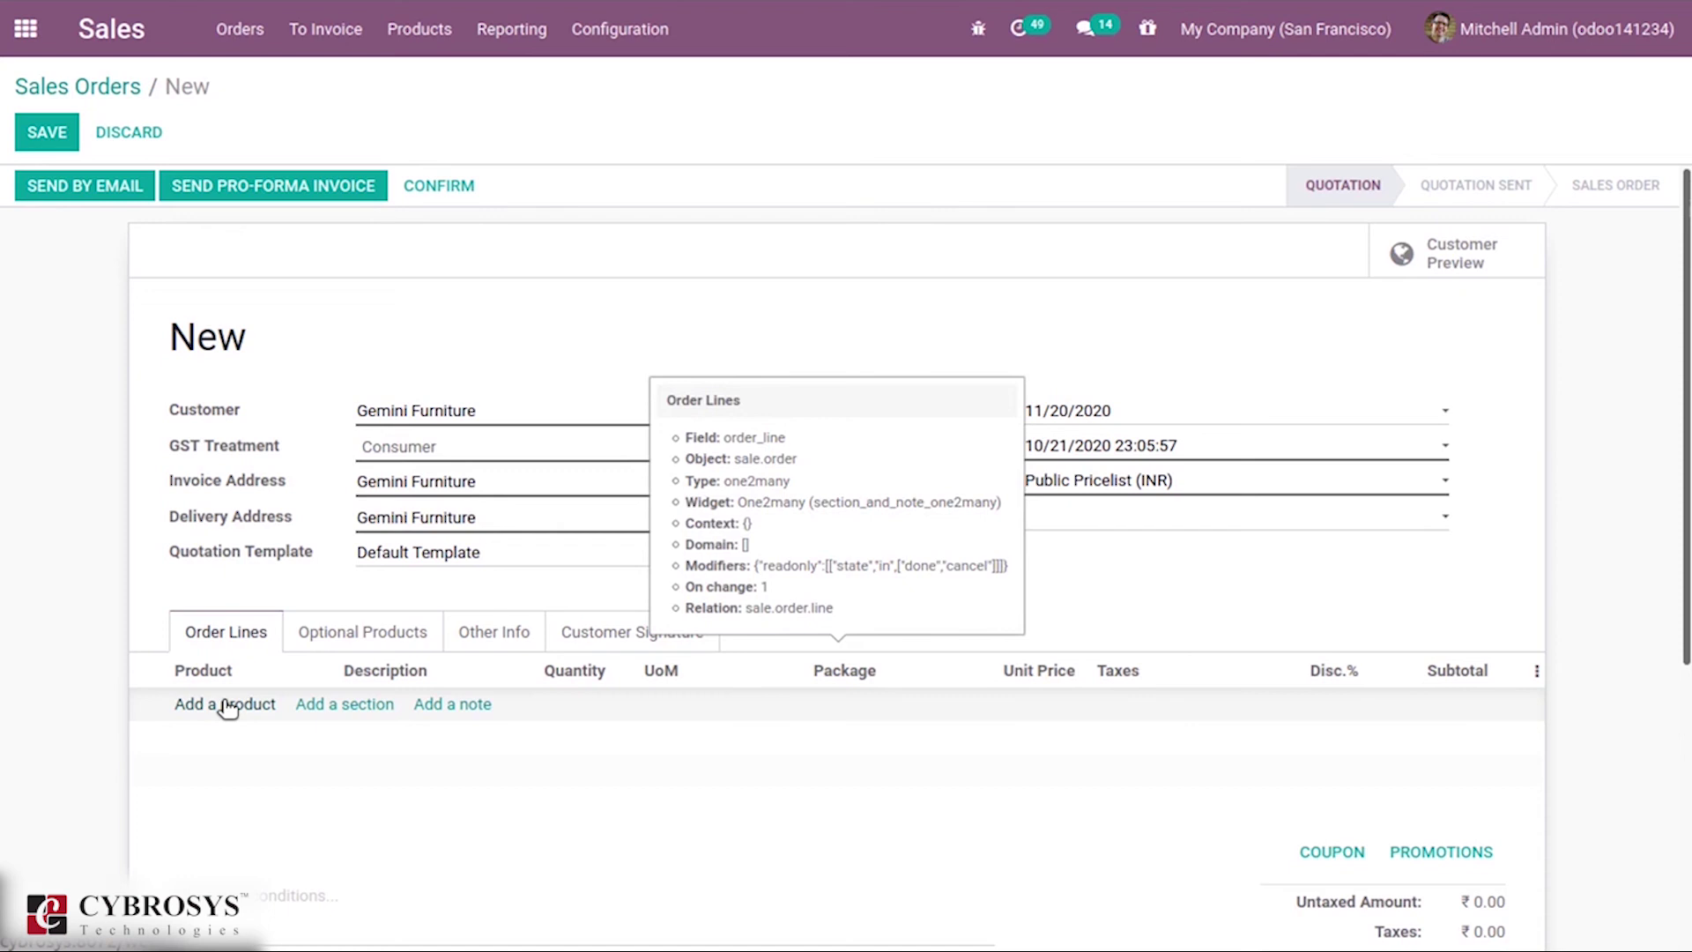
click(228, 704)
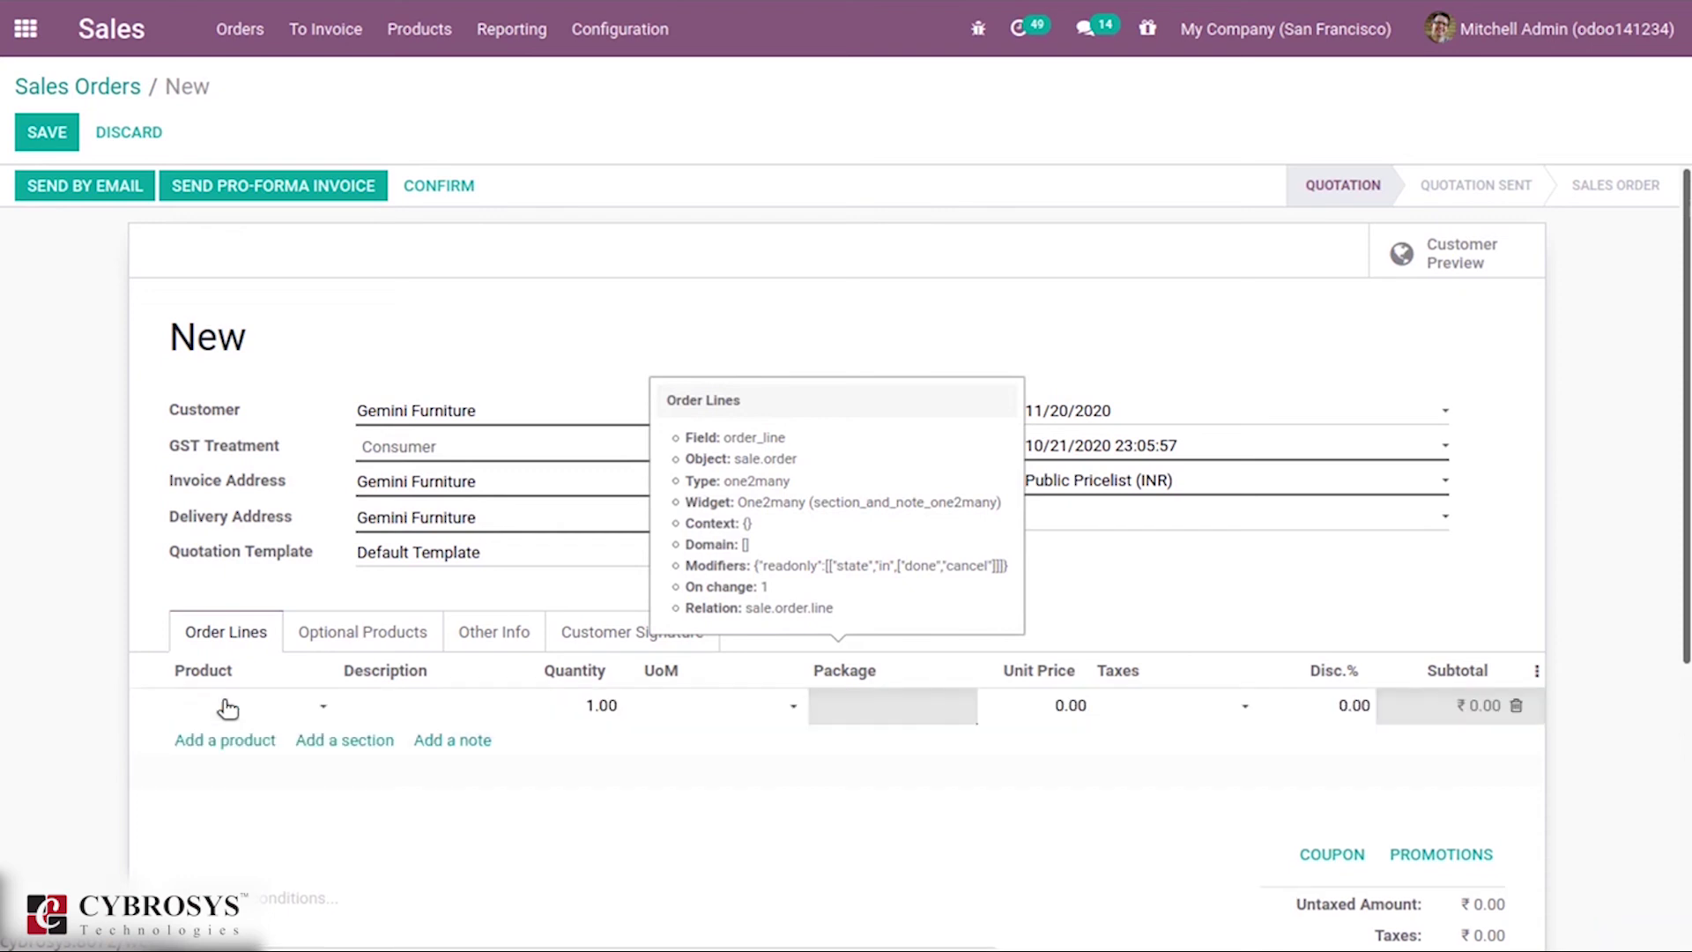
text(al)
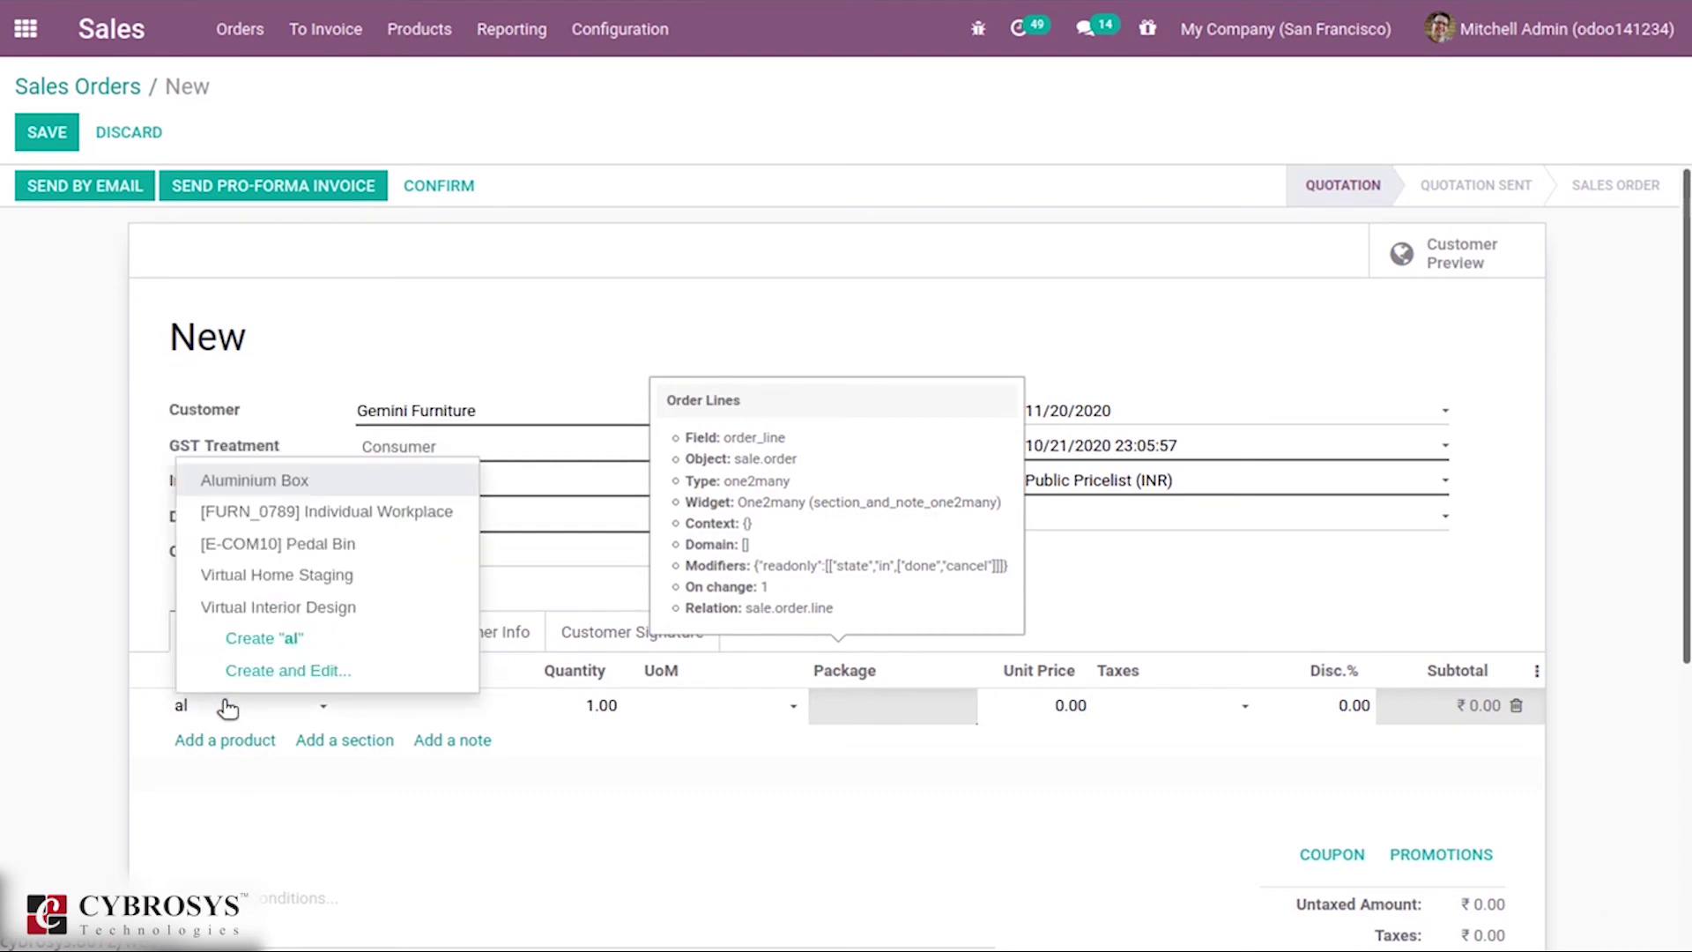
key(BackSpace)
key(BackSpace)
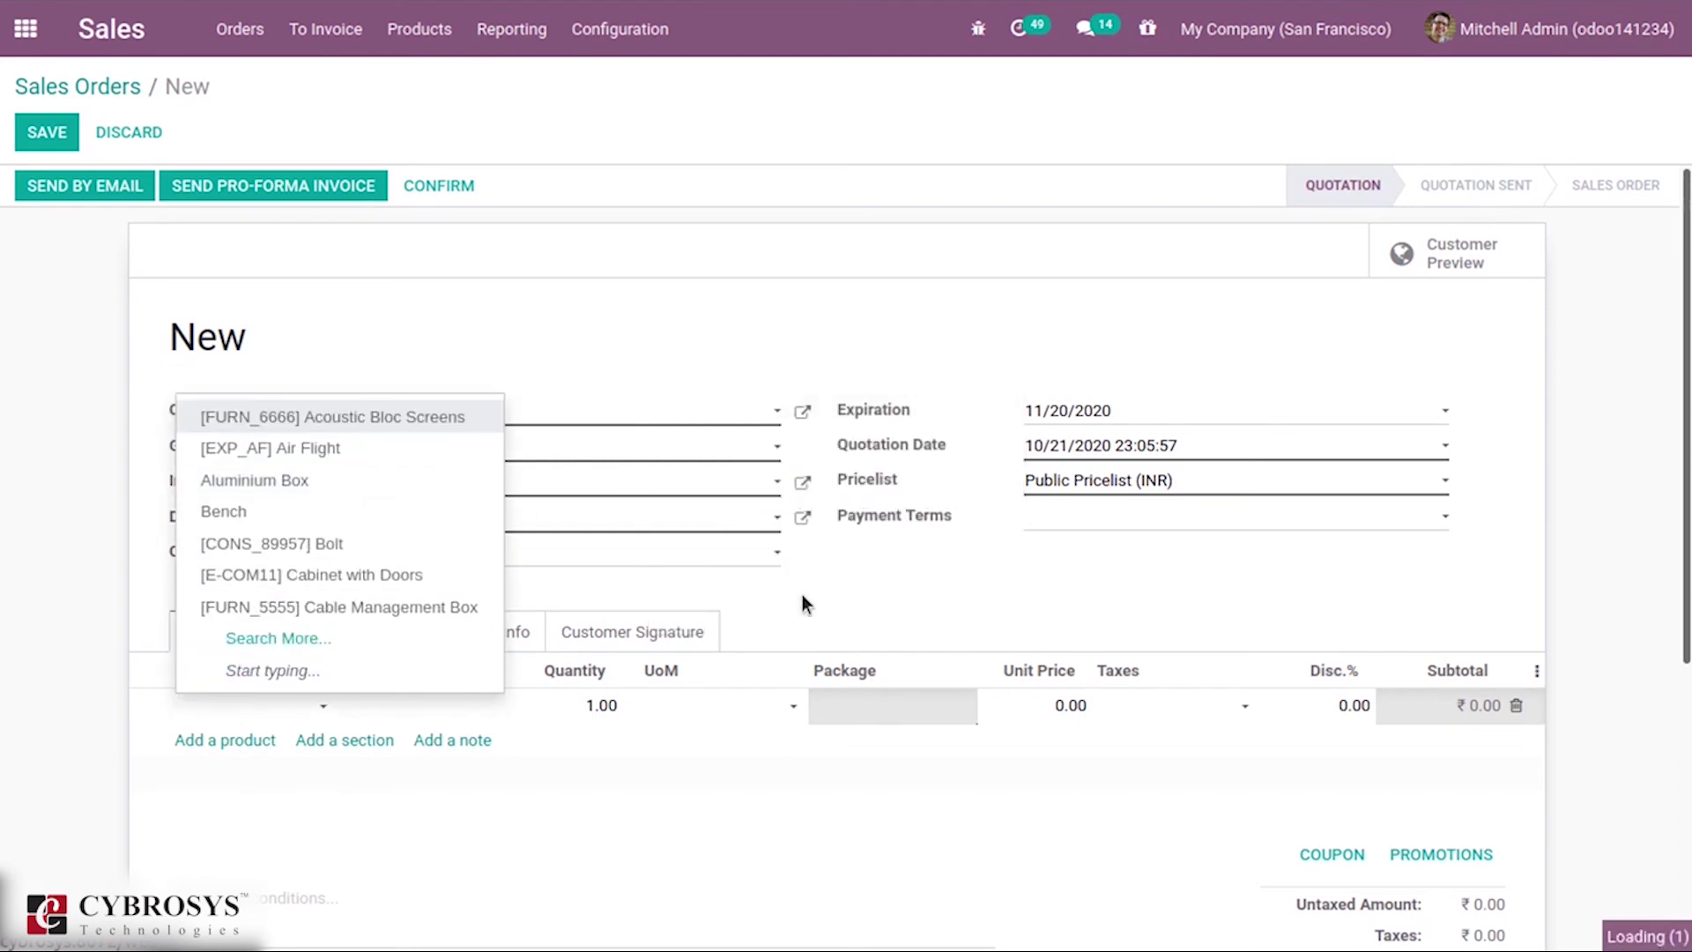
key(Escape)
key(Escape)
Set the order's pricelist to Default pricelist INR (INR) and add Aluminium Box as an order line.
click(1079, 496)
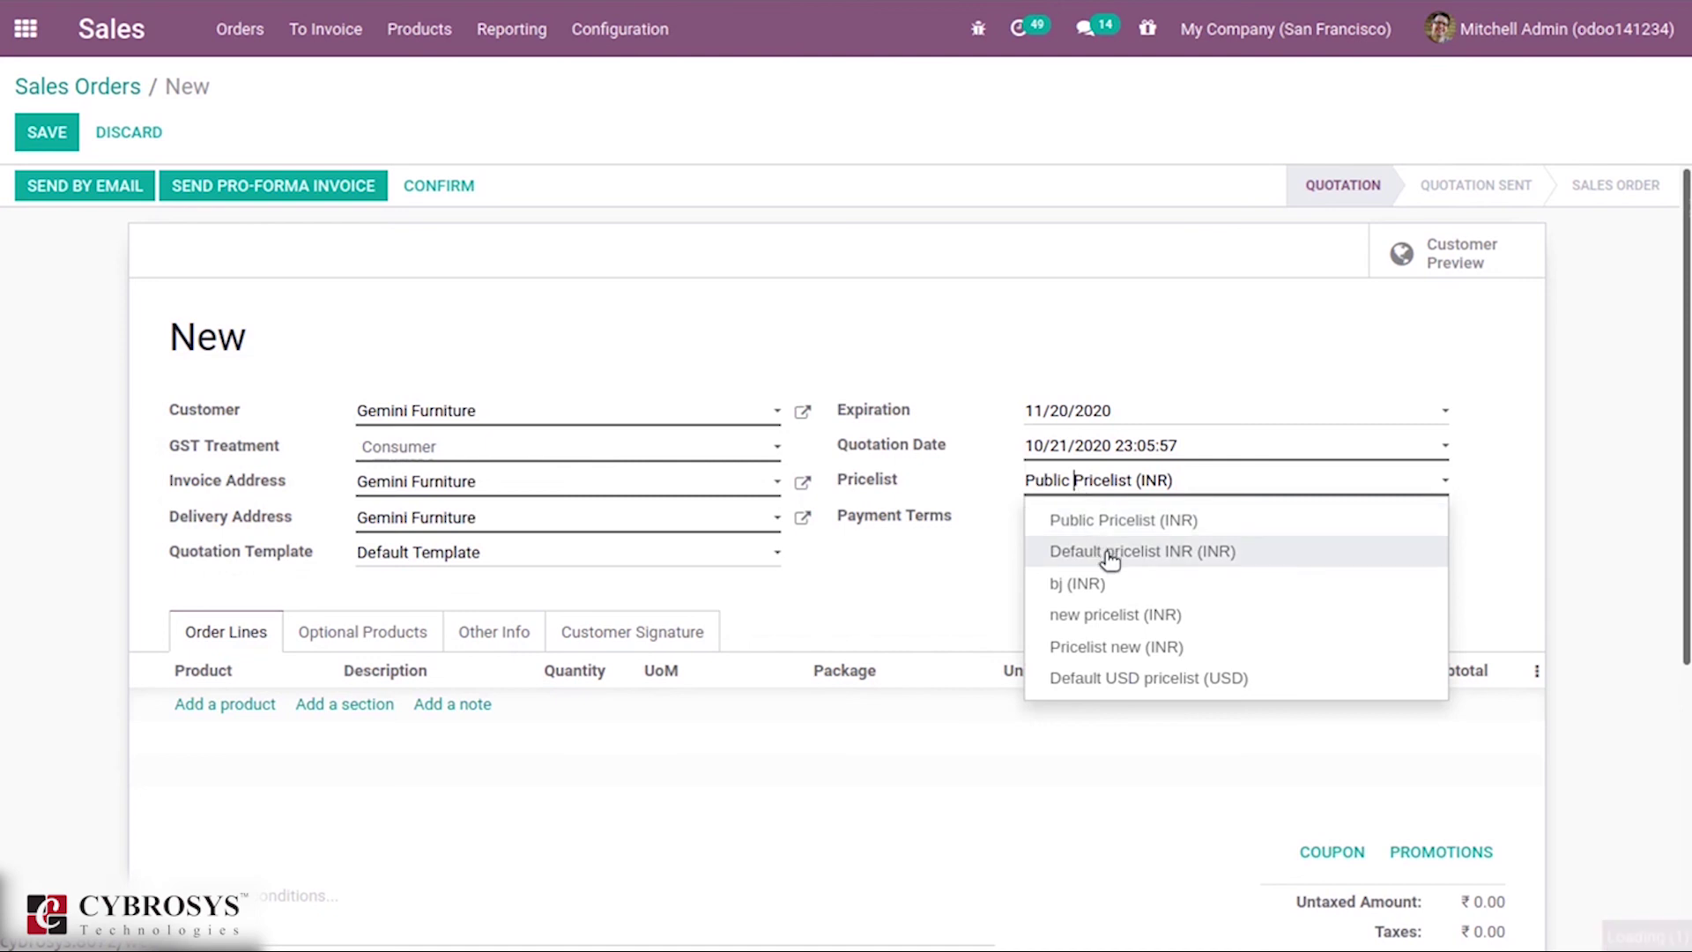
click(1107, 551)
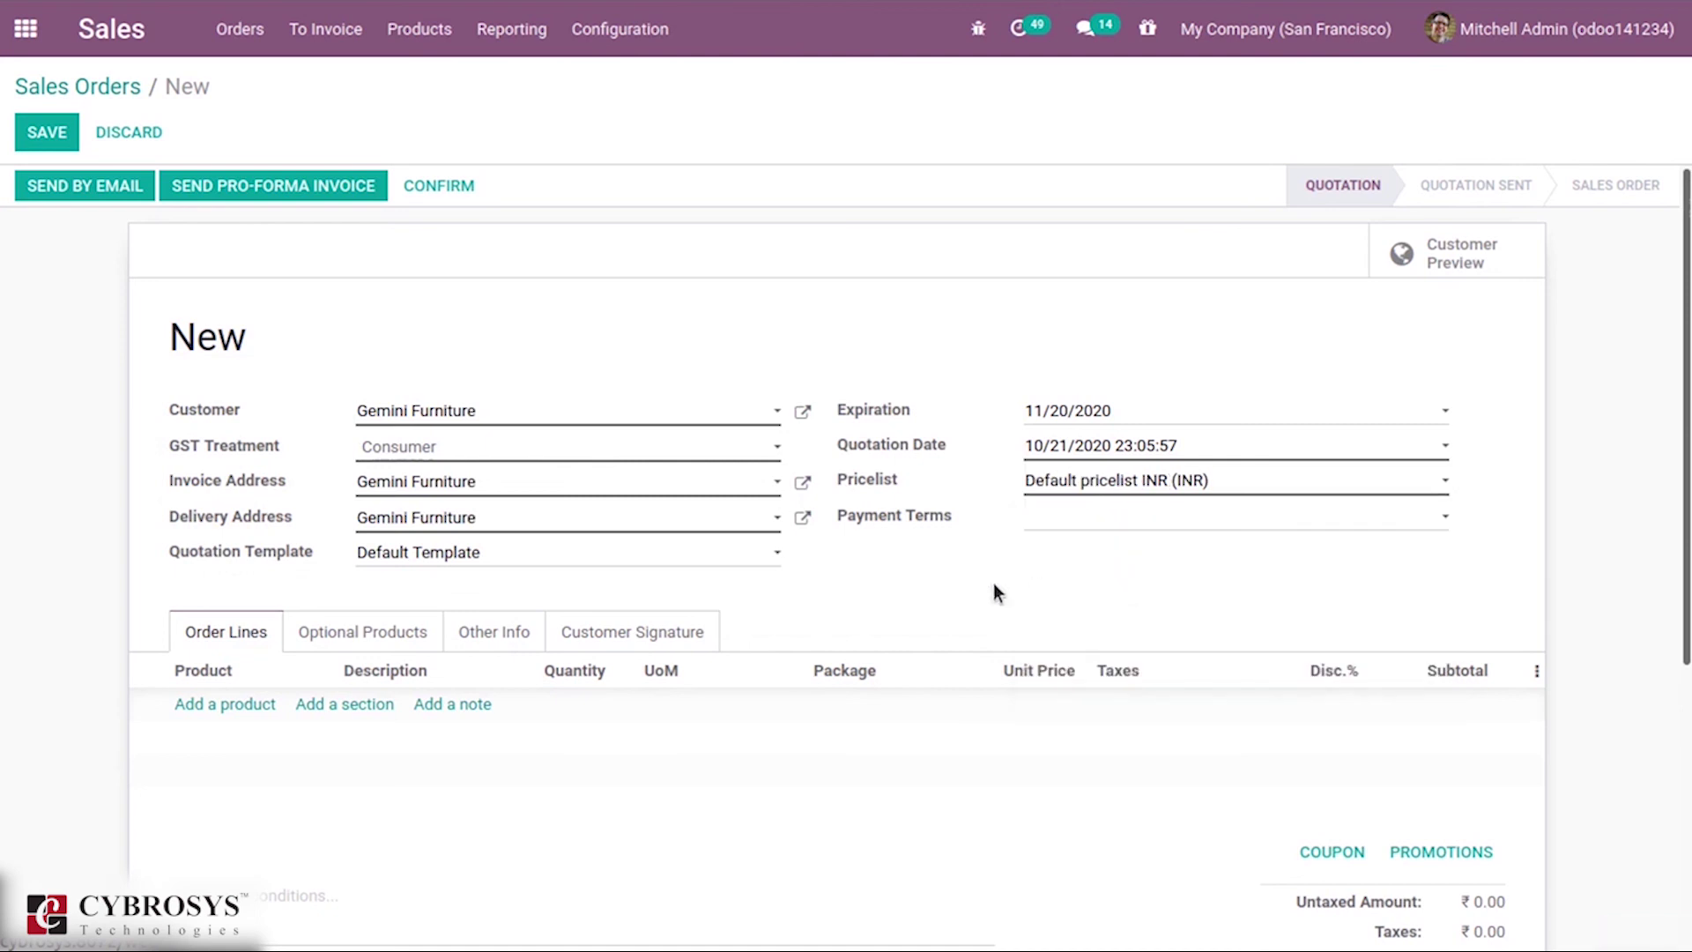
click(225, 703)
text(al)
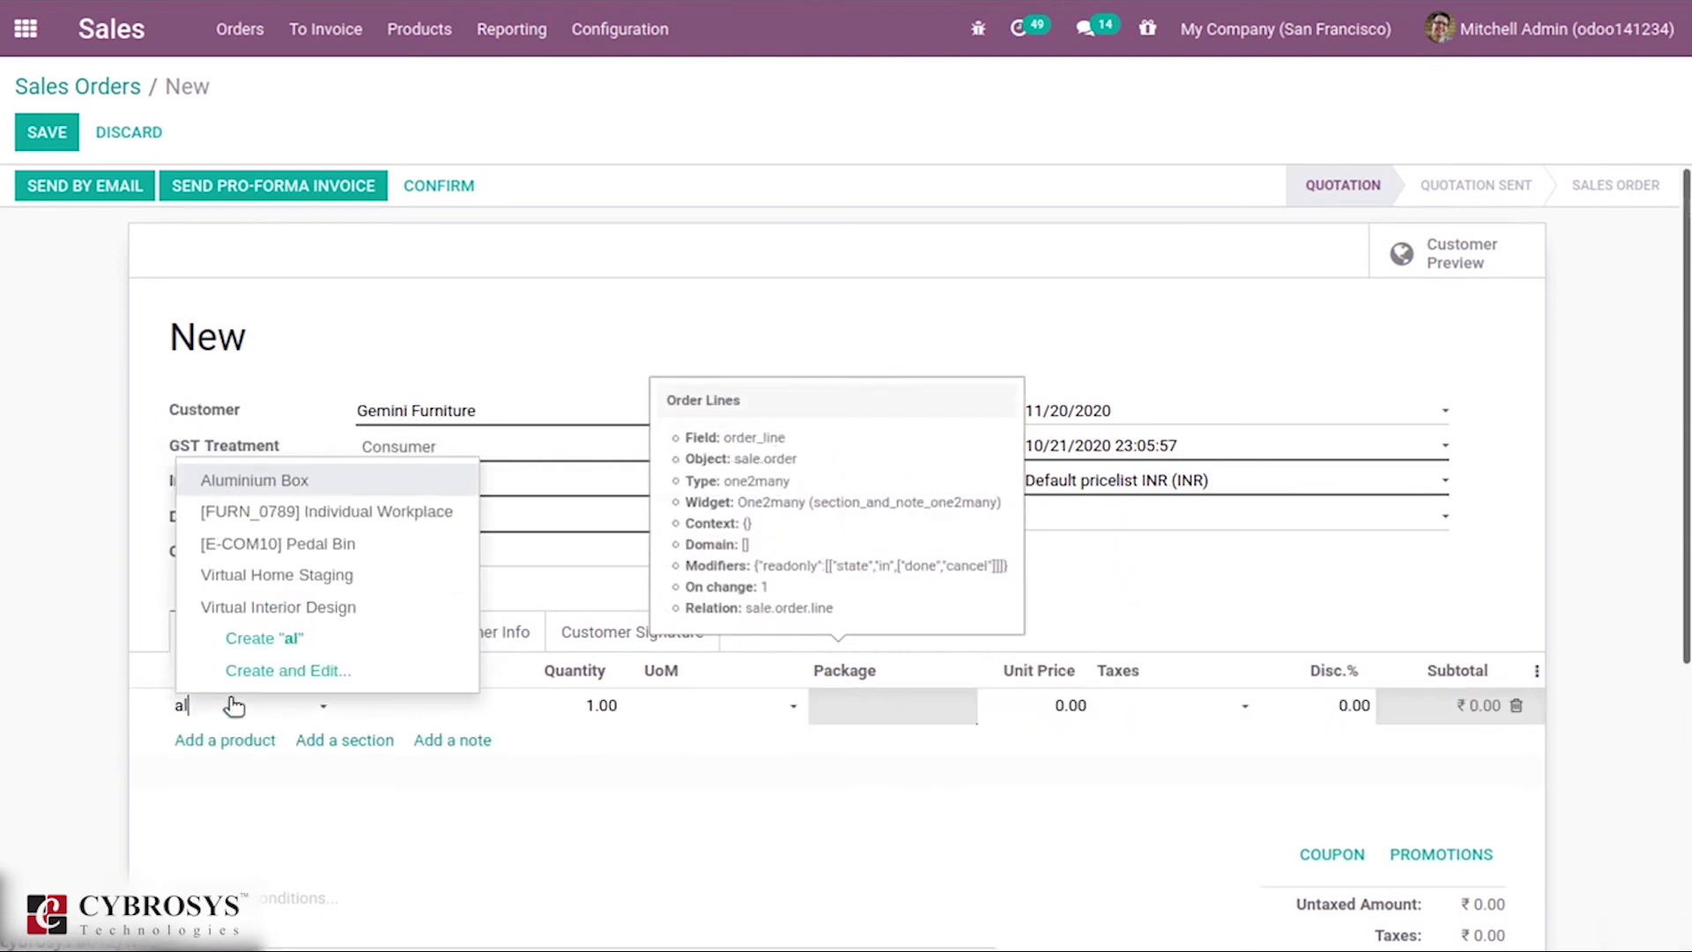
key(Escape)
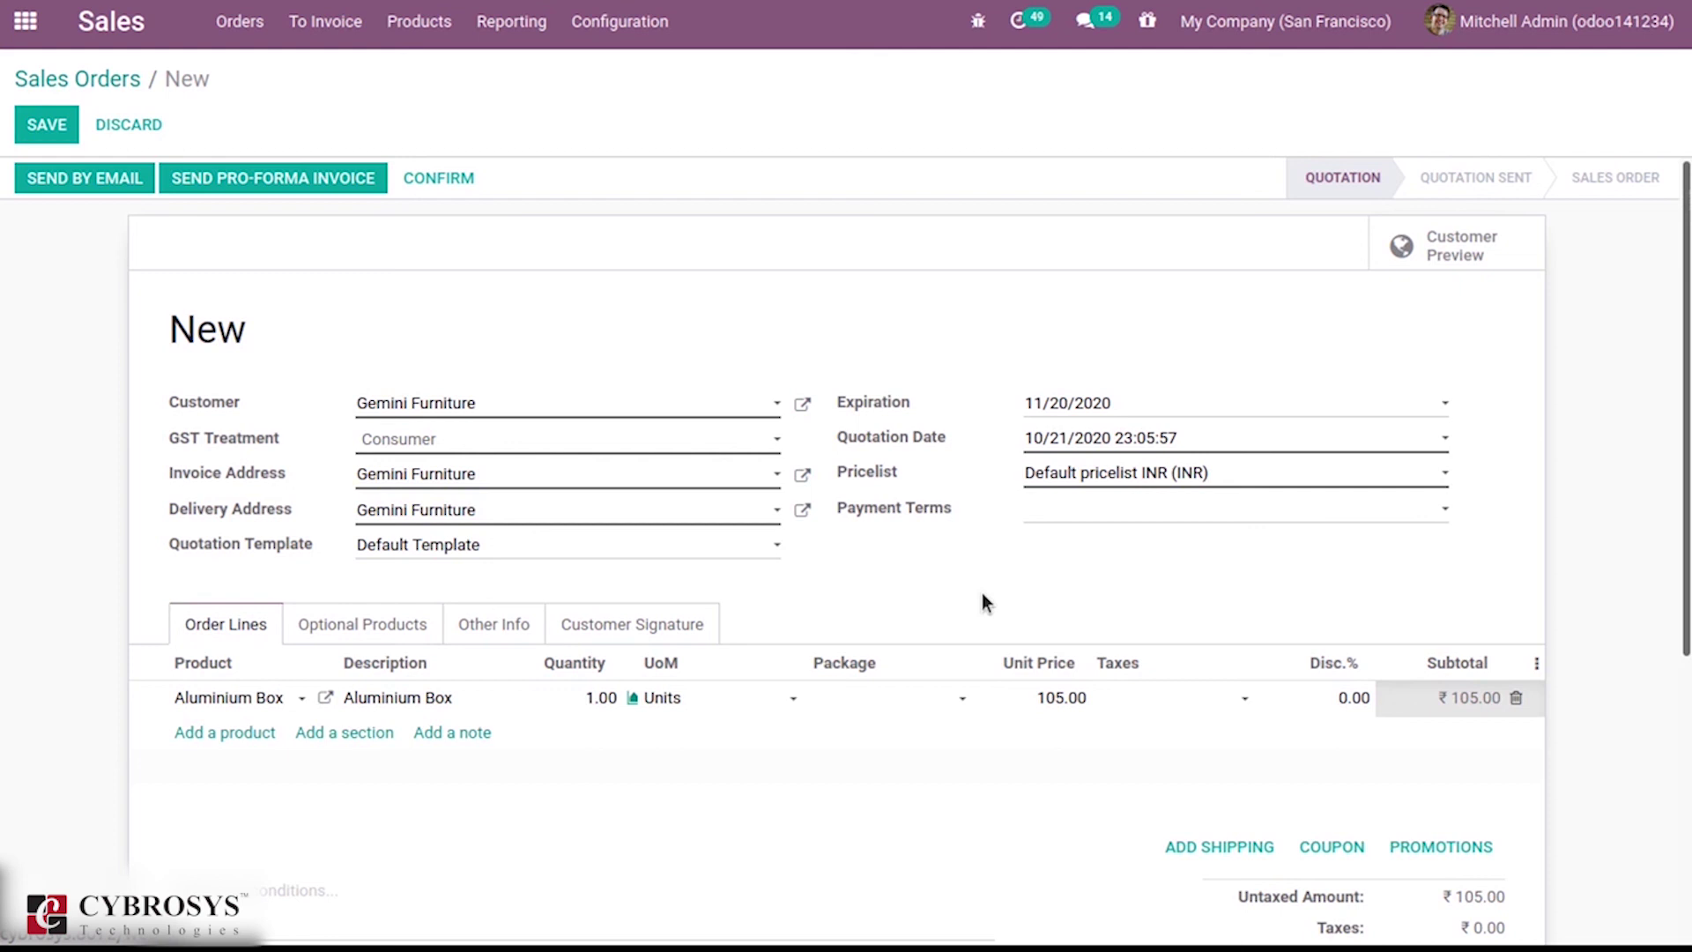
Confirm the quotation and return to the sales orders list.
mouse_move(1047, 631)
click(460, 176)
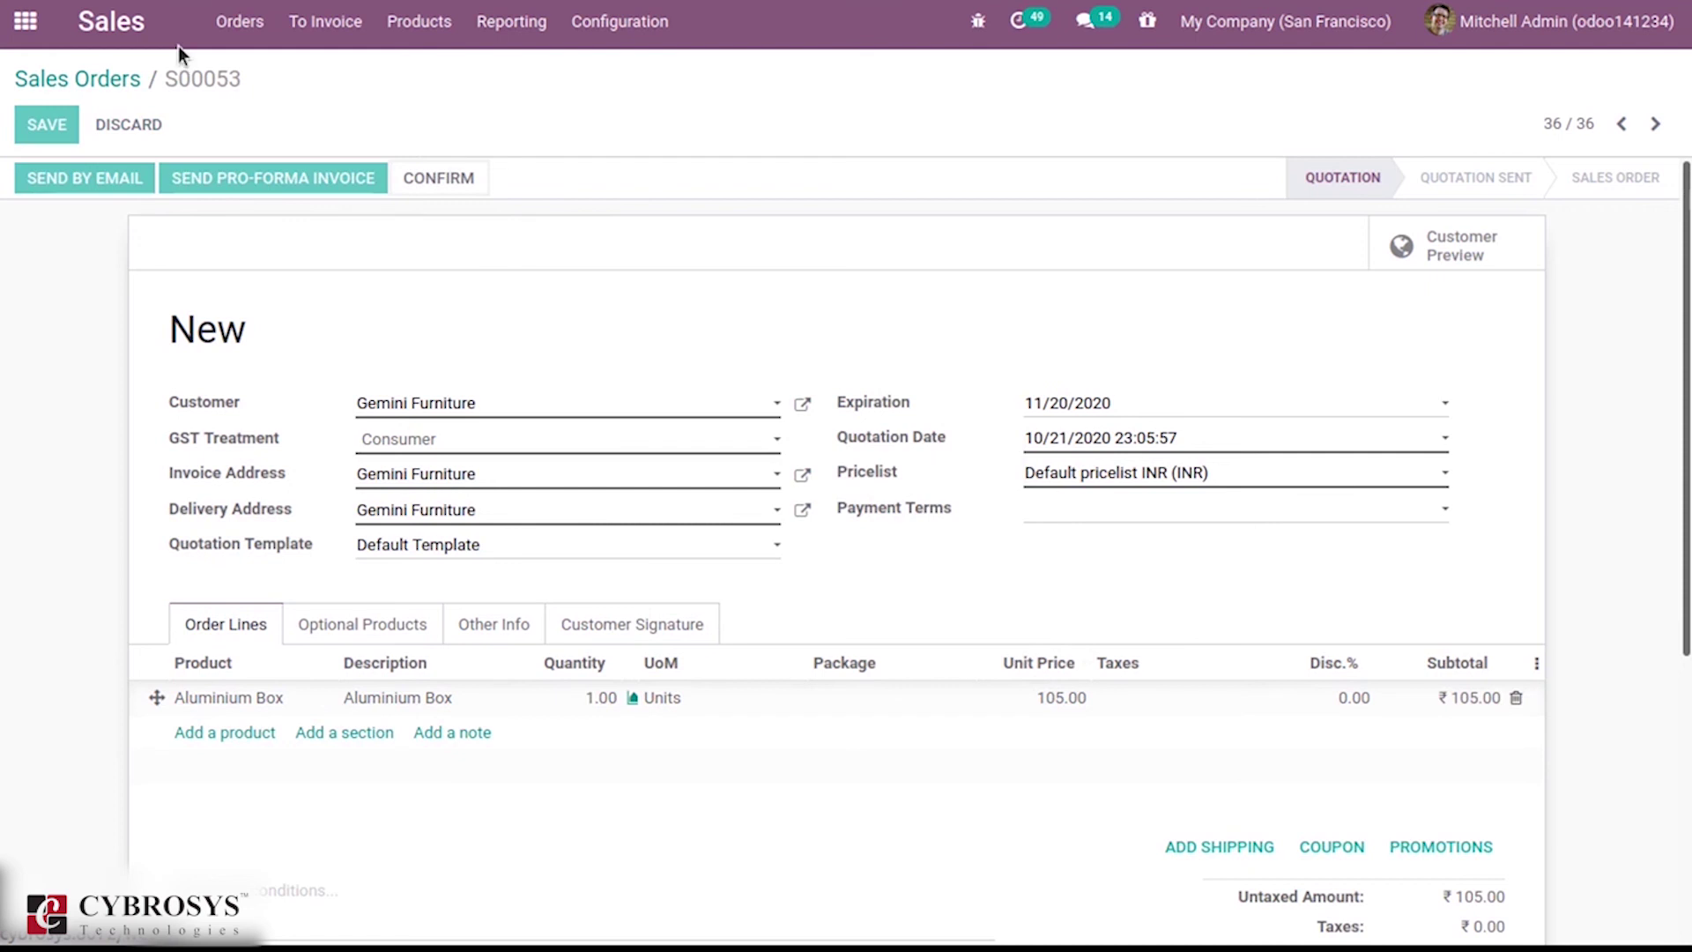
click(108, 79)
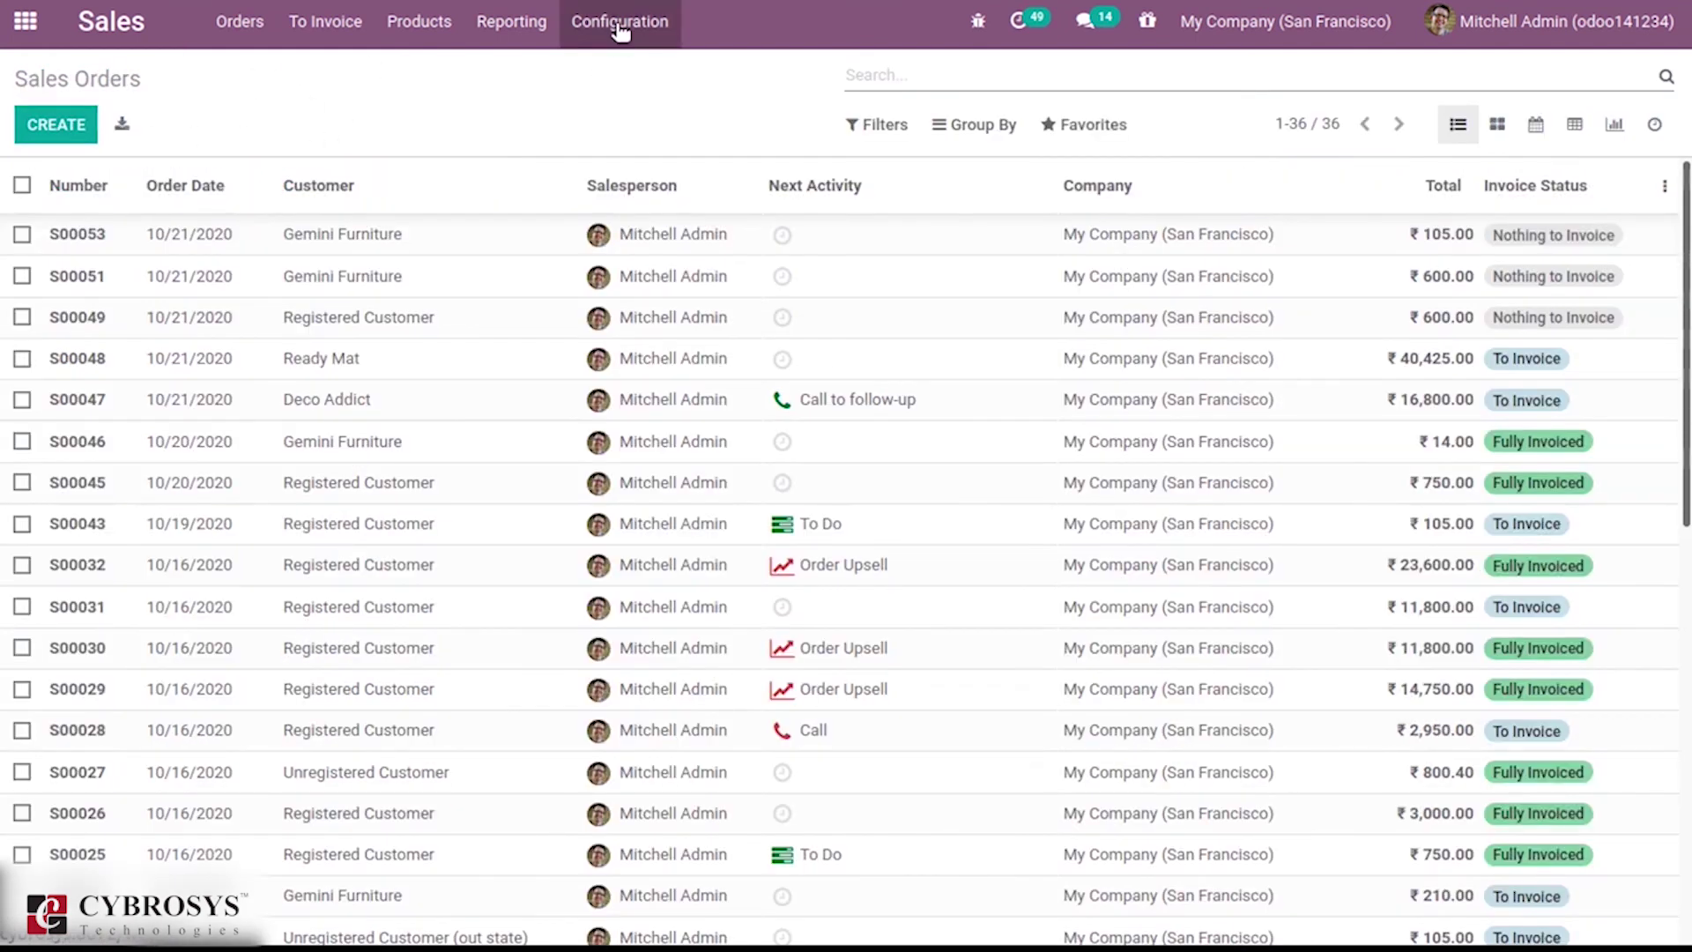
Open the Sales configuration settings.
click(621, 27)
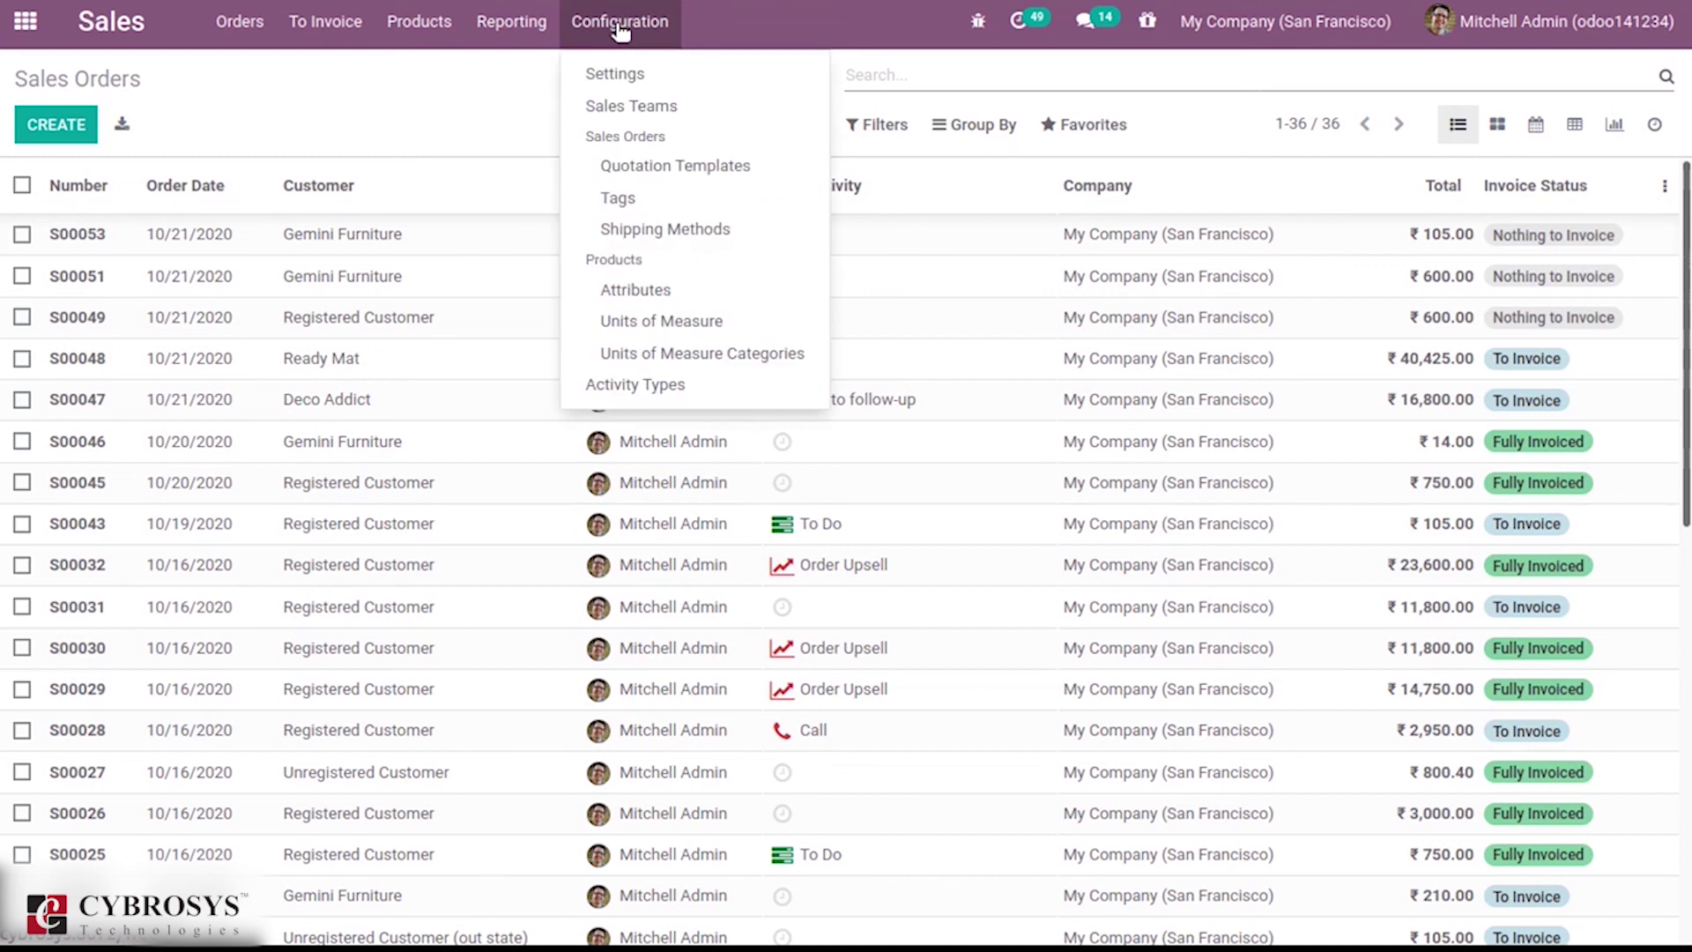
click(654, 78)
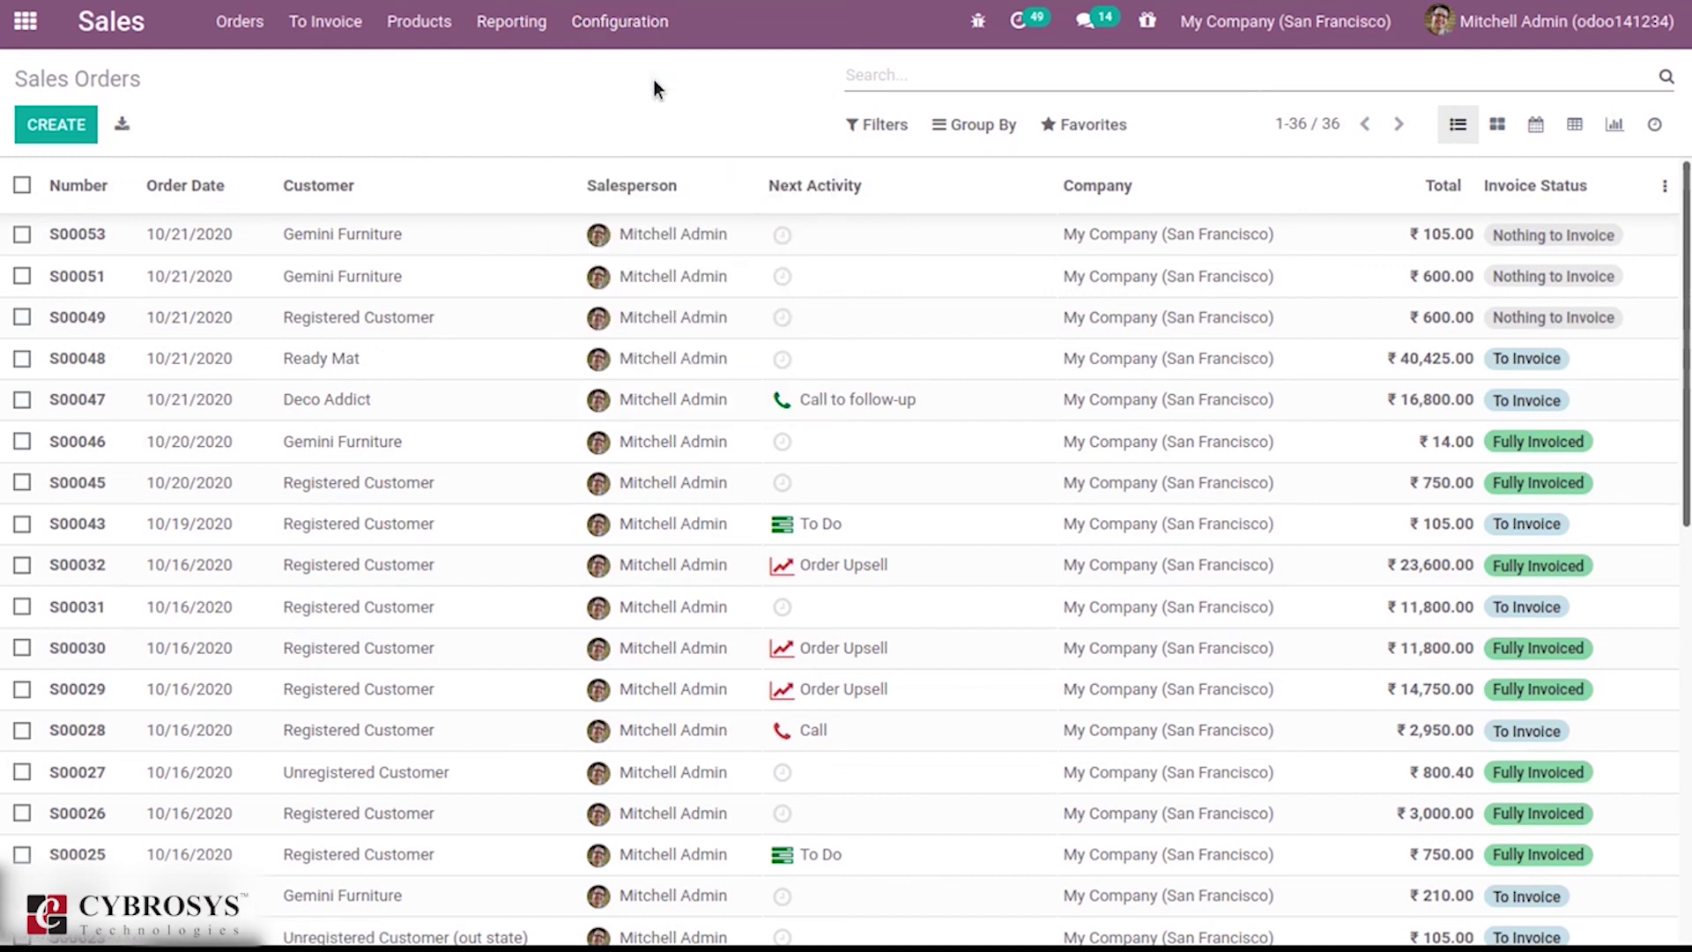